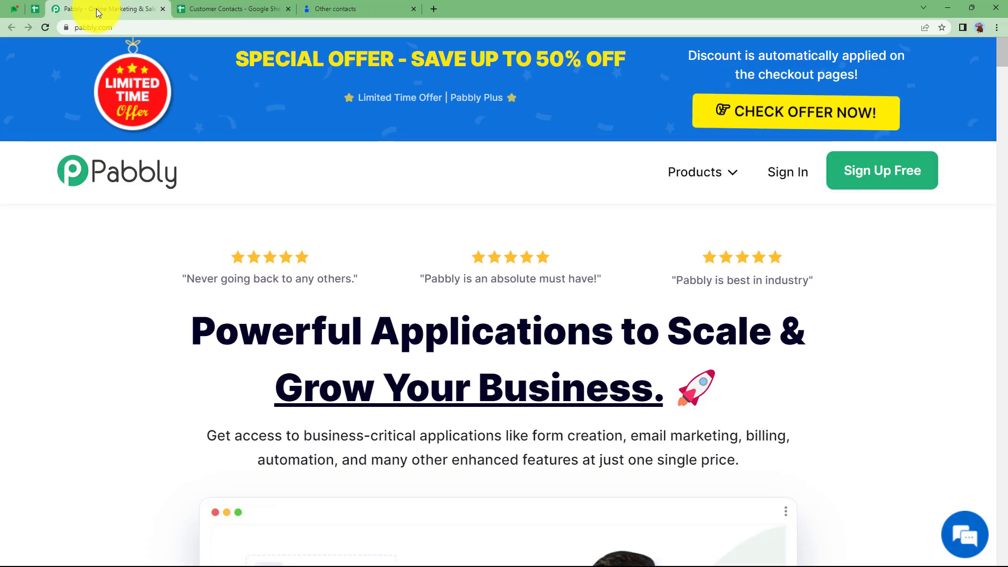
- Bring up the Customer Contacts Google Sheet with its single sample contact row
{"action": "left_click", "coordinate": [201, 10]}
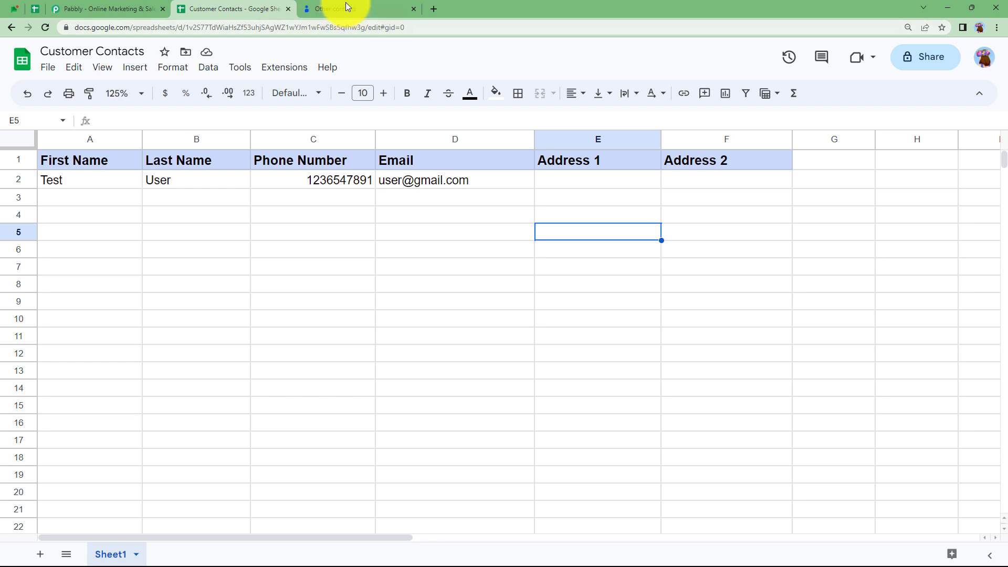
- Compare the sheet's sample row with the Google Contacts list, ending on the 8 contacts
{"action": "left_click", "coordinate": [346, 6]}
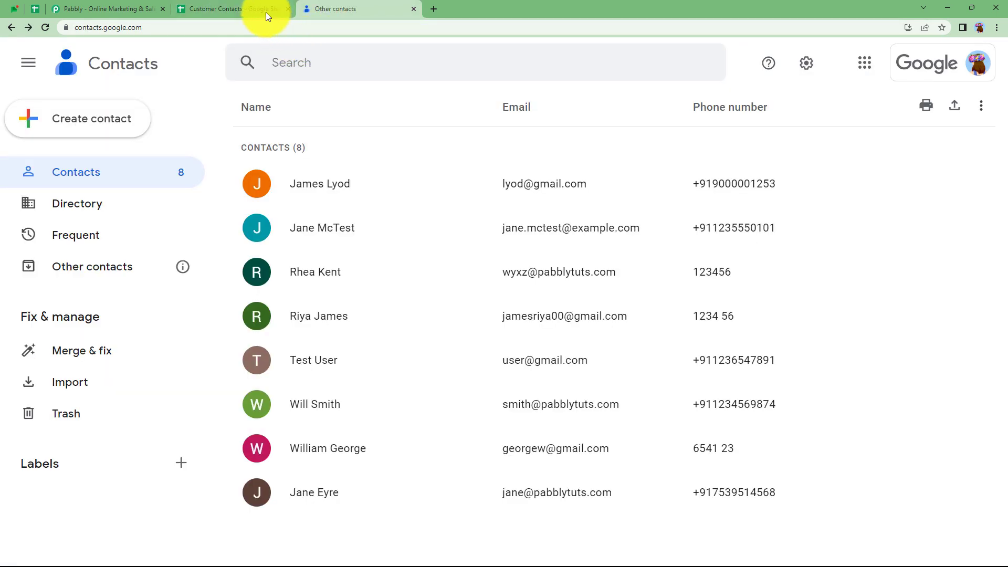
{"action": "left_click", "coordinate": [265, 16]}
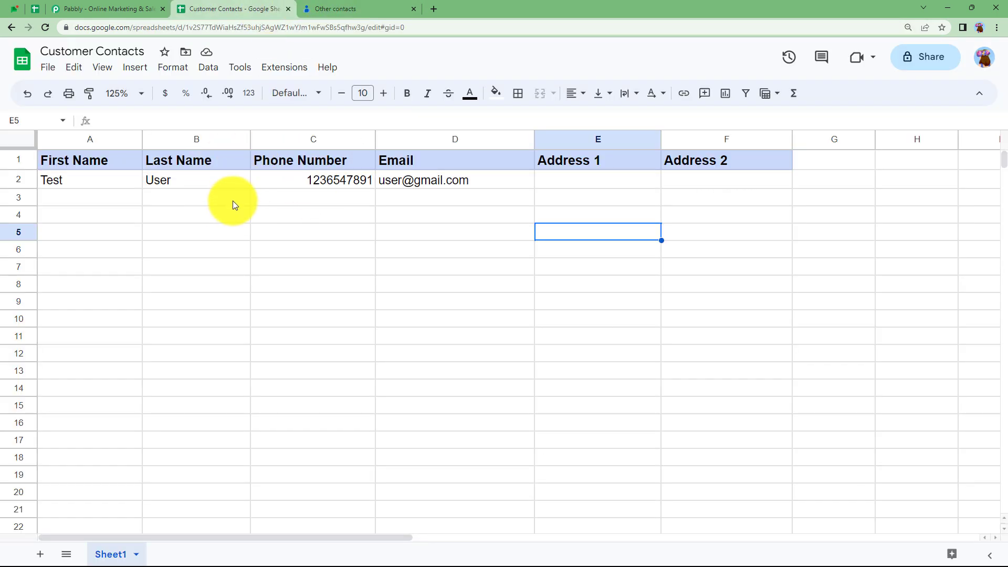
{"action": "left_click", "coordinate": [362, 10]}
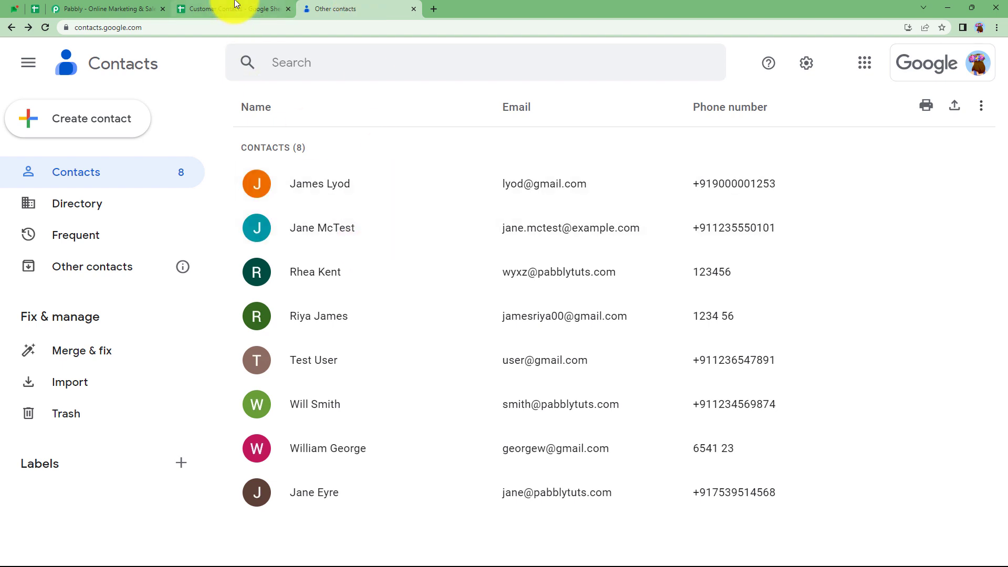
{"action": "left_click", "coordinate": [259, 9]}
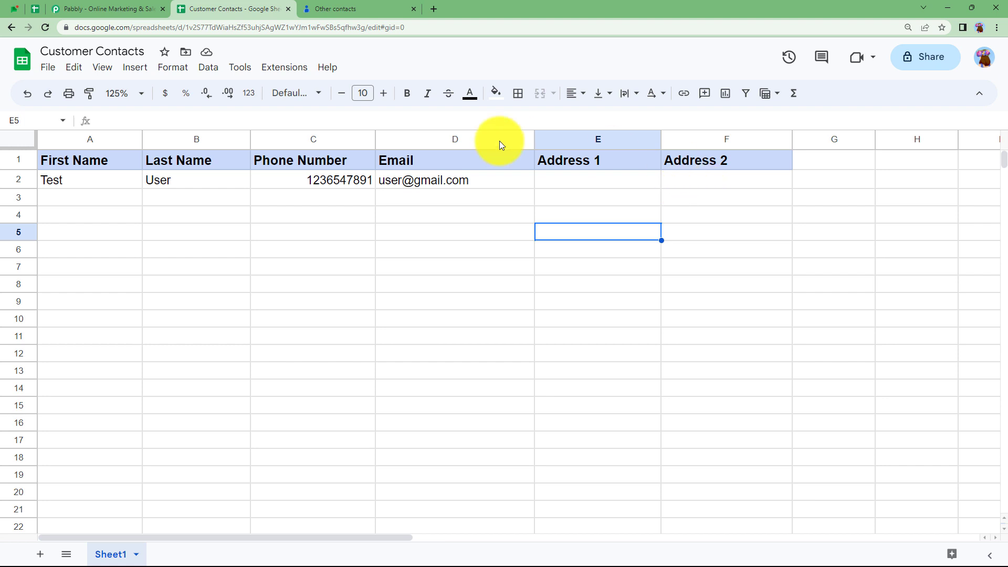
{"action": "left_click", "coordinate": [336, 6]}
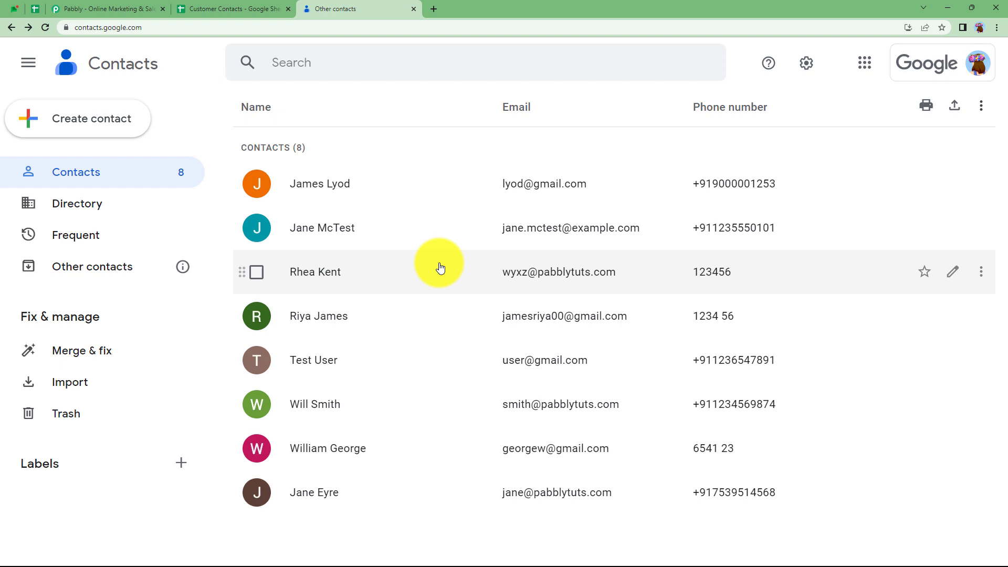
{"action": "left_click", "coordinate": [220, 8]}
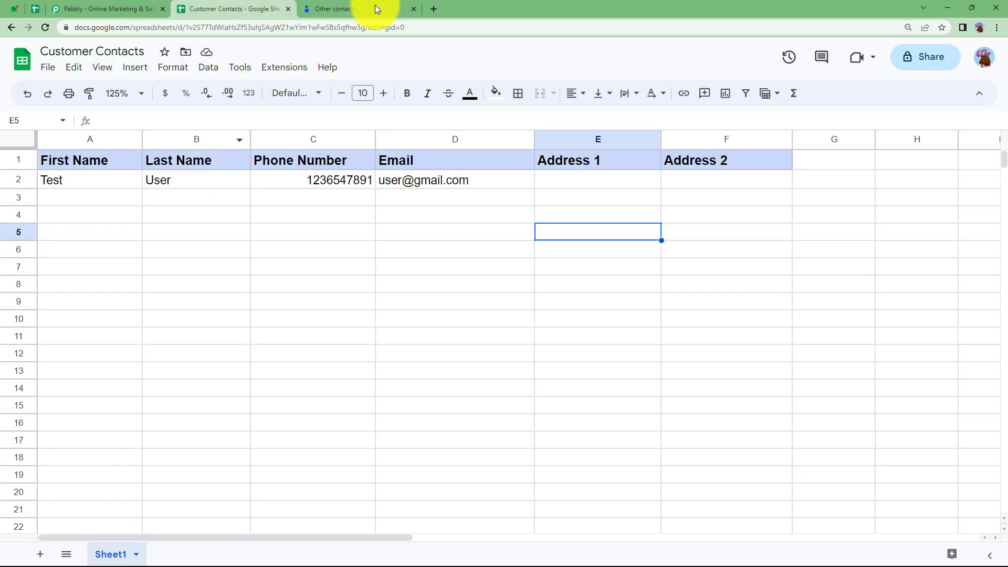
{"action": "left_click", "coordinate": [377, 9]}
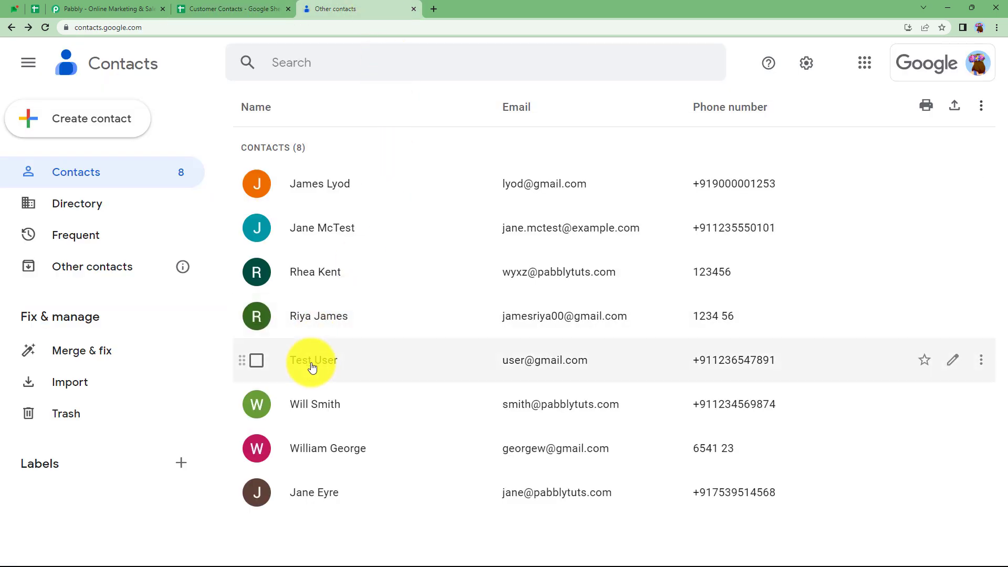
- Open the test contact's details and compare them with the sheet row's empty Address 1 and Address 2 cells
{"action": "left_click", "coordinate": [357, 368]}
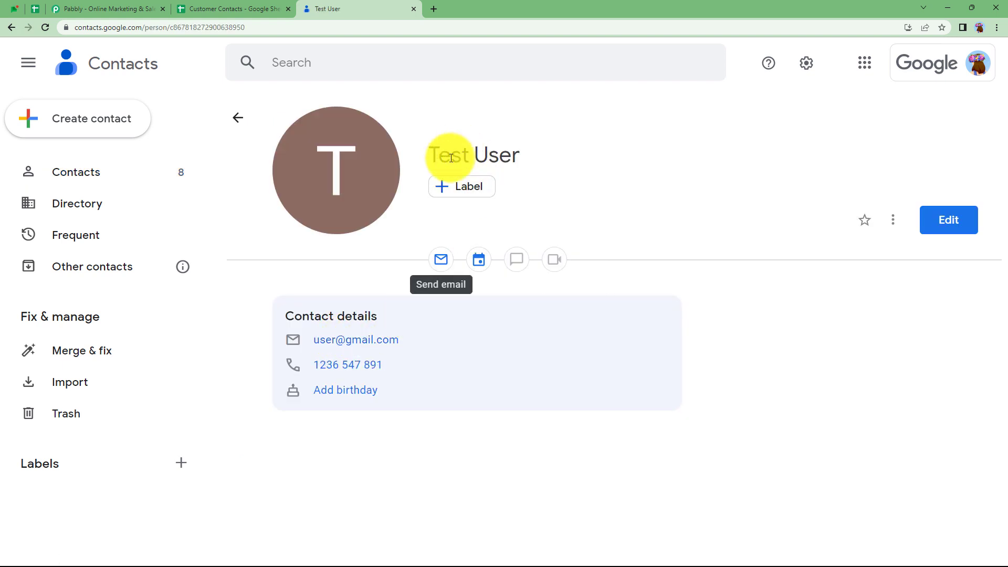
{"action": "left_click", "coordinate": [234, 9]}
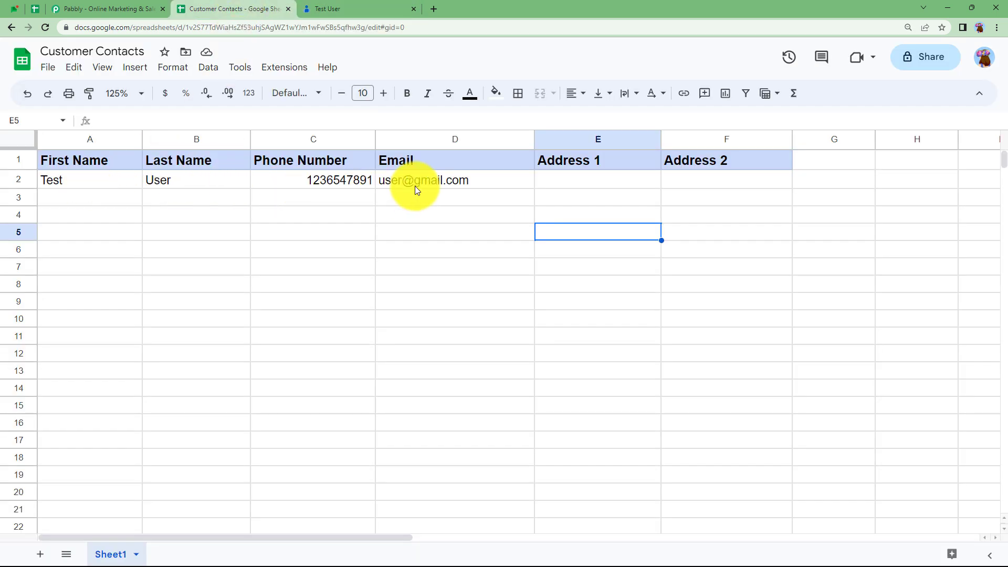
{"action": "mouse_move", "coordinate": [415, 186]}
{"action": "left_click", "coordinate": [605, 183]}
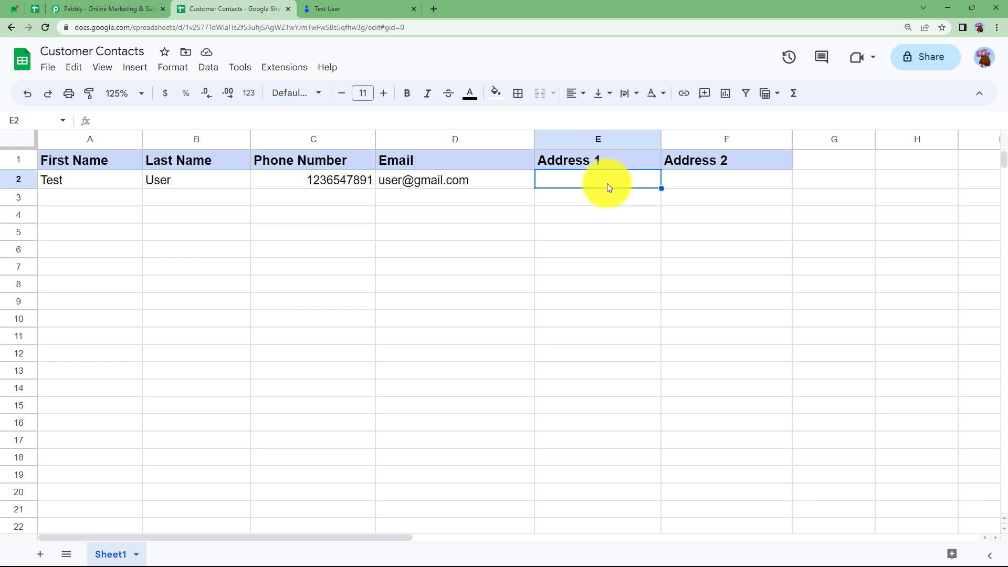
{"action": "left_click", "coordinate": [711, 184]}
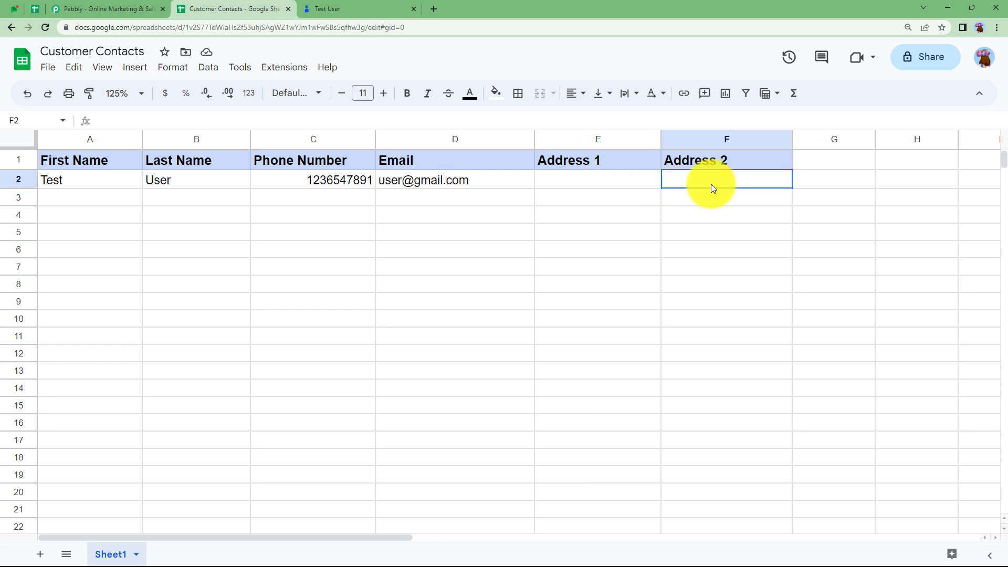
- Recheck the contact's email and phone against the sheet row, ending on the contact details
{"action": "left_click", "coordinate": [338, 4]}
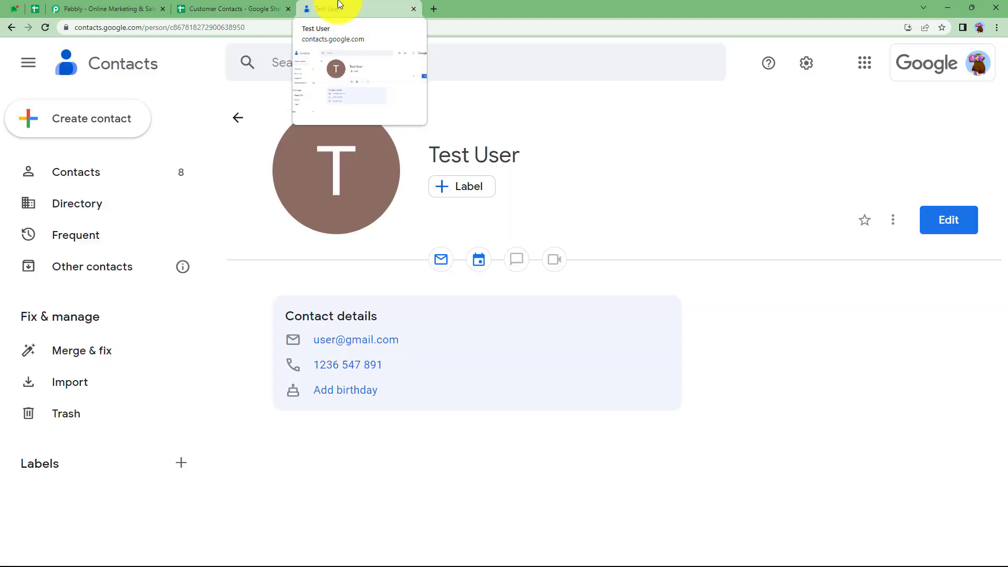
{"action": "left_click", "coordinate": [204, 4]}
{"action": "left_click", "coordinate": [625, 182]}
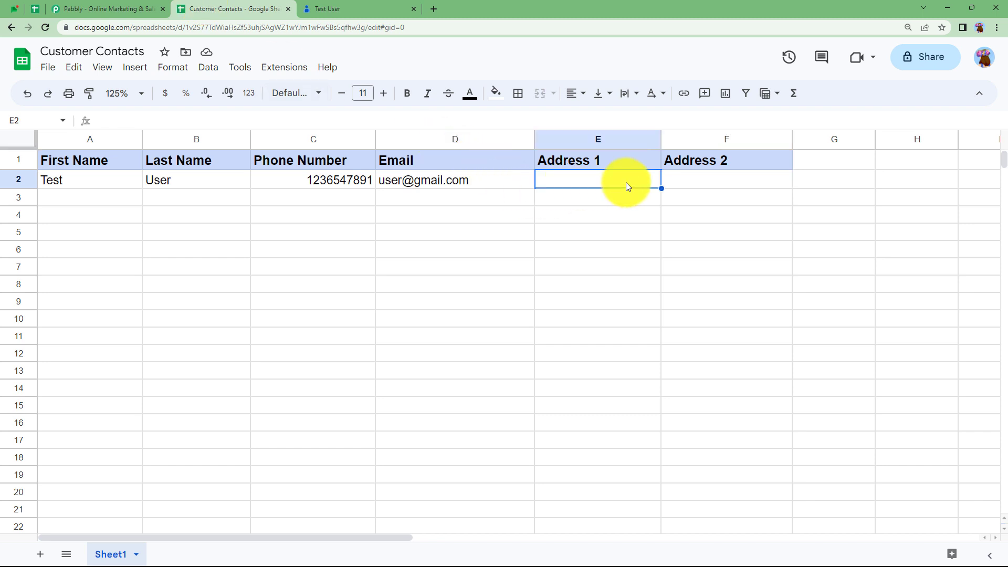
{"action": "left_click", "coordinate": [719, 180]}
{"action": "left_click", "coordinate": [369, 8]}
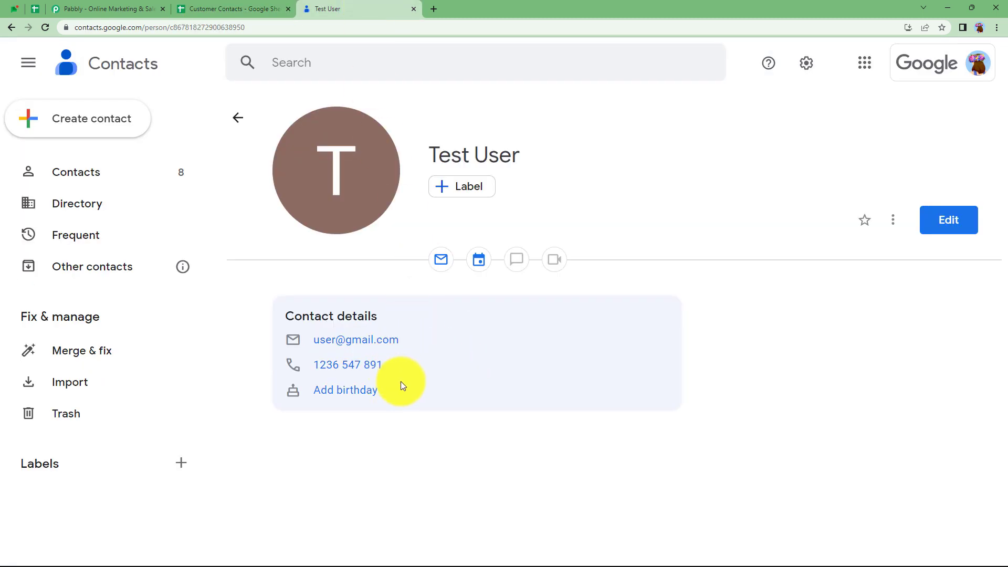
{"action": "left_click", "coordinate": [236, 10]}
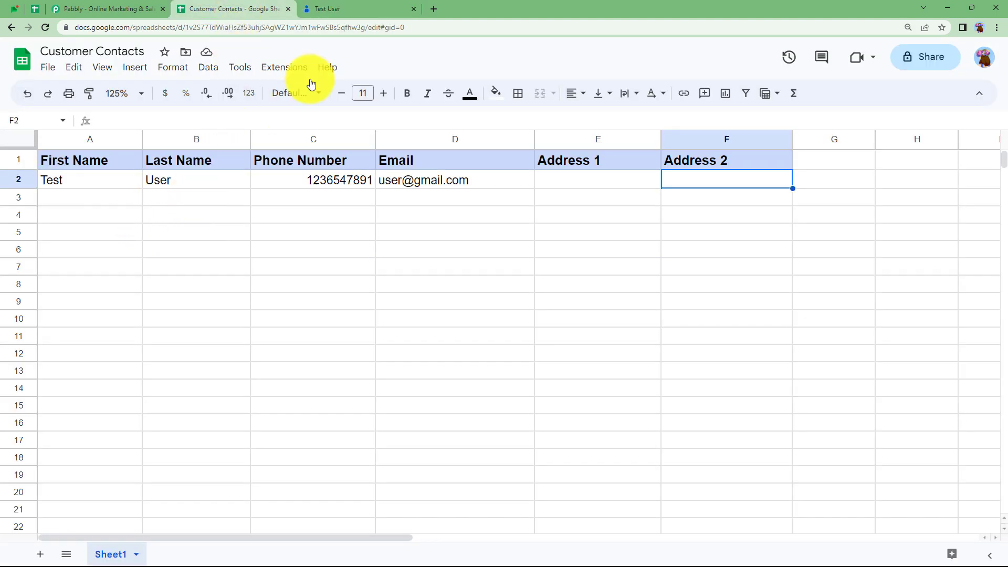
{"action": "left_click", "coordinate": [337, 7]}
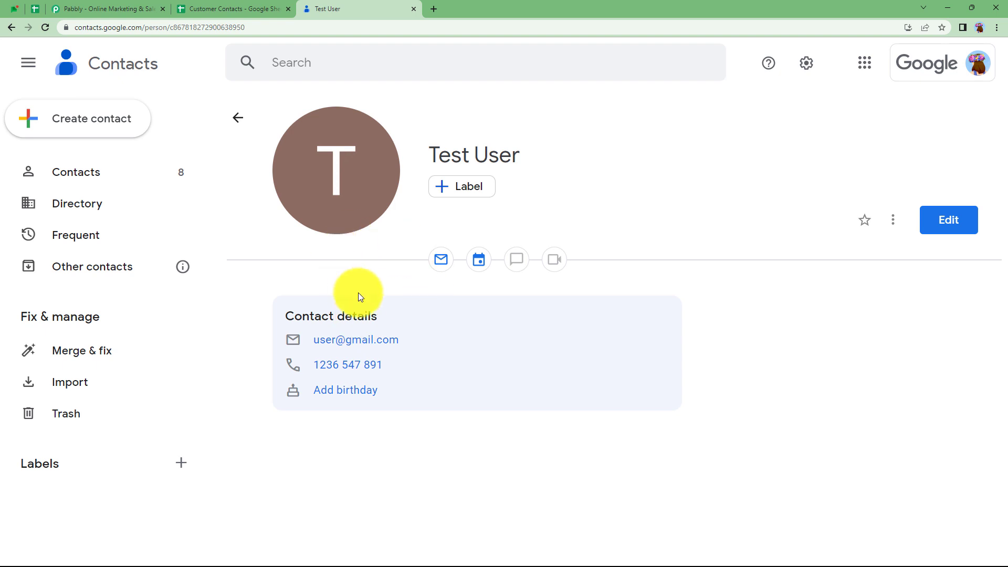
- Return to the Pabbly homepage, sign in, and open Pabbly Connect from All Apps
{"action": "left_click", "coordinate": [135, 8]}
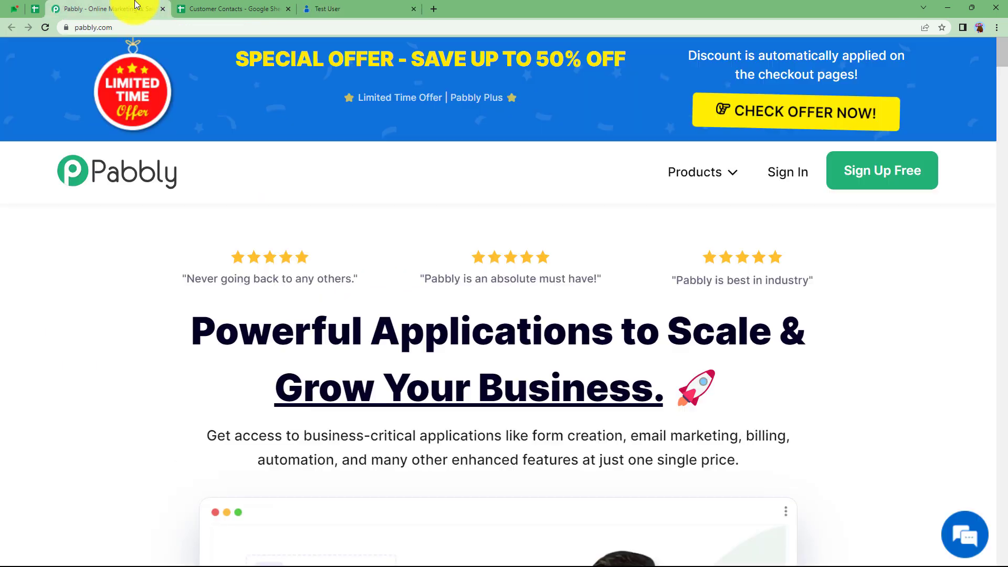
{"action": "left_click", "coordinate": [782, 173]}
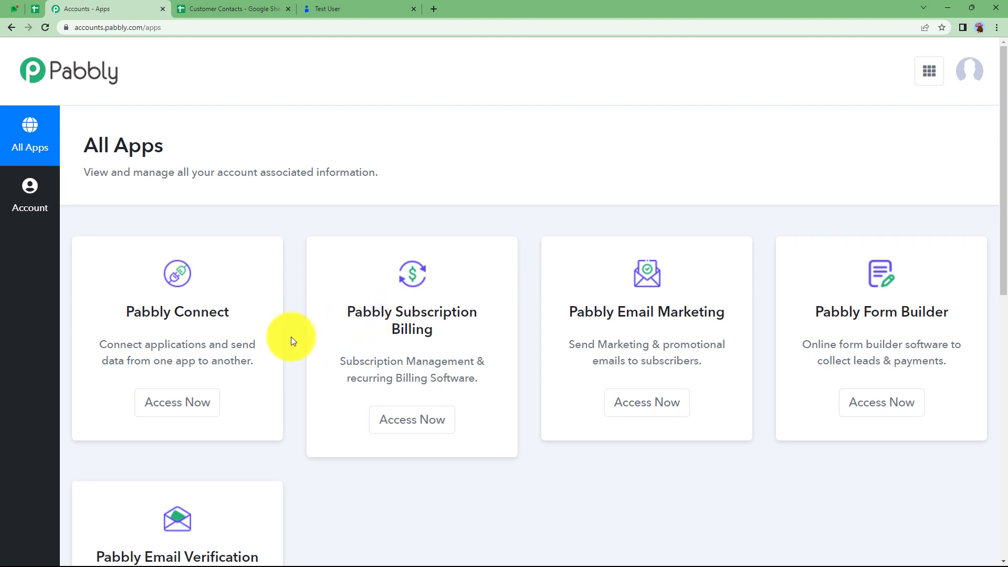
{"action": "scroll", "coordinate": [293, 341], "scroll_direction": "down", "scroll_amount": 3}
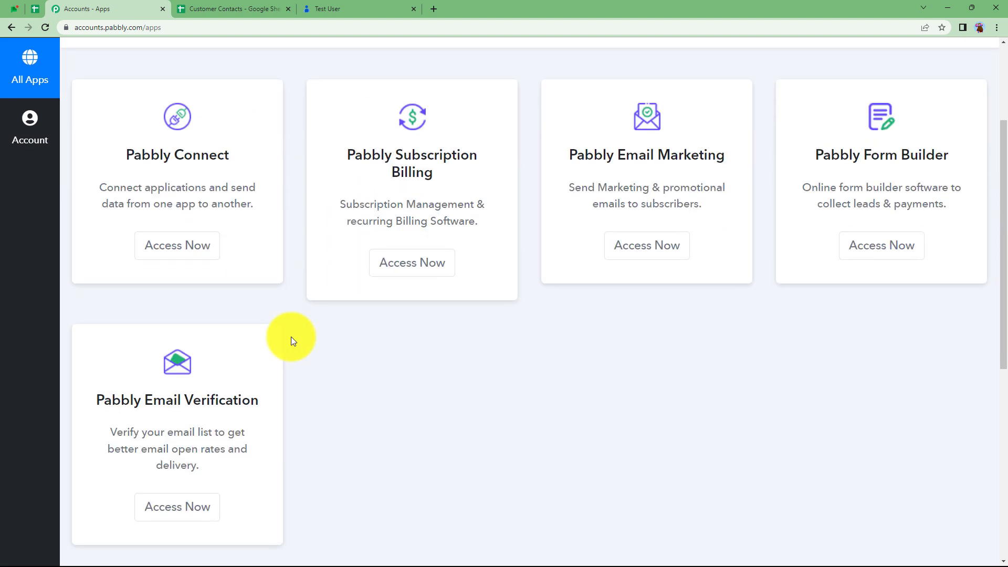
{"action": "scroll", "coordinate": [290, 336], "scroll_direction": "up", "scroll_amount": 3}
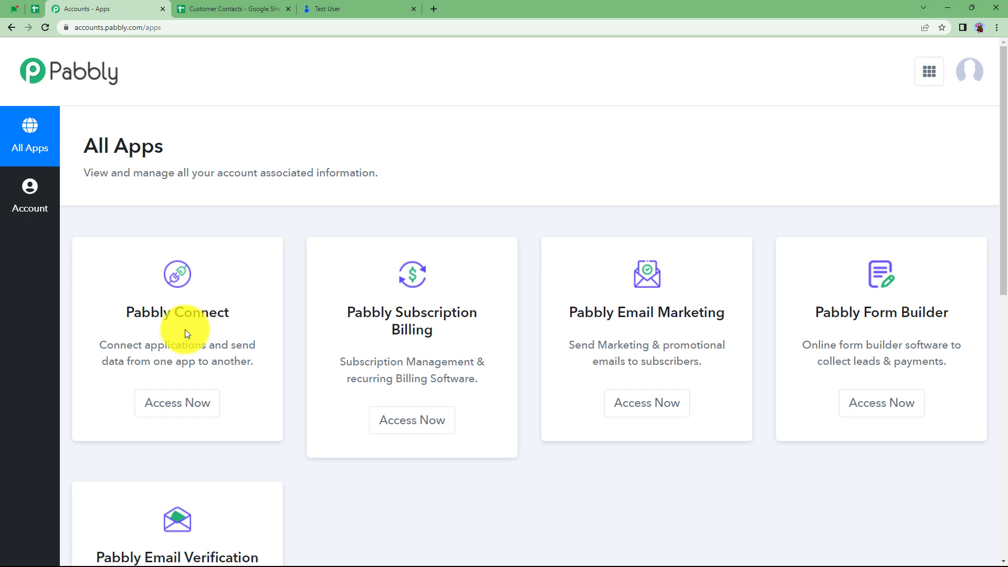
{"action": "left_click", "coordinate": [178, 406]}
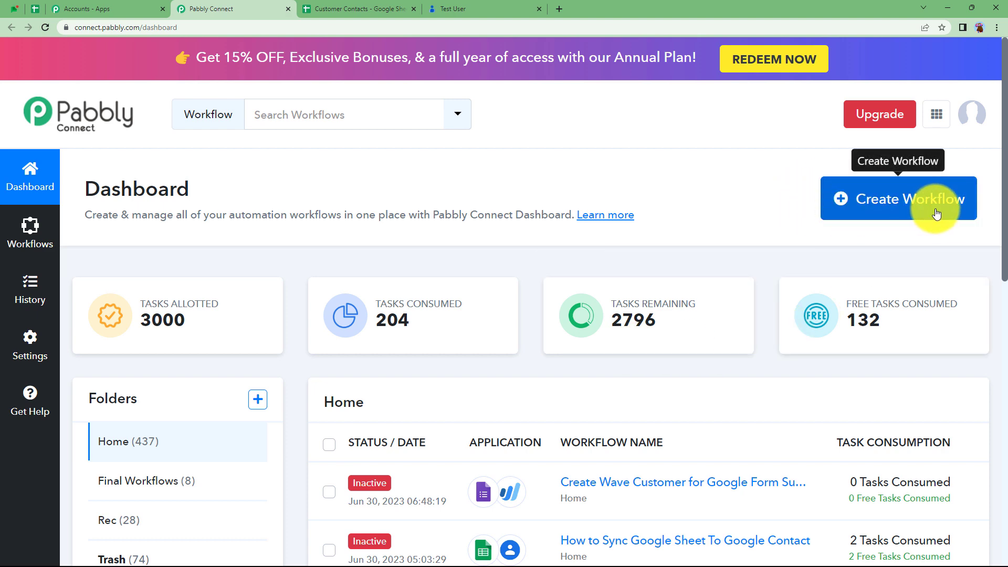
- Create a workflow named 'Sync Google Sheets and Google Contacts' and collapse its trigger panel
{"action": "left_click", "coordinate": [905, 201]}
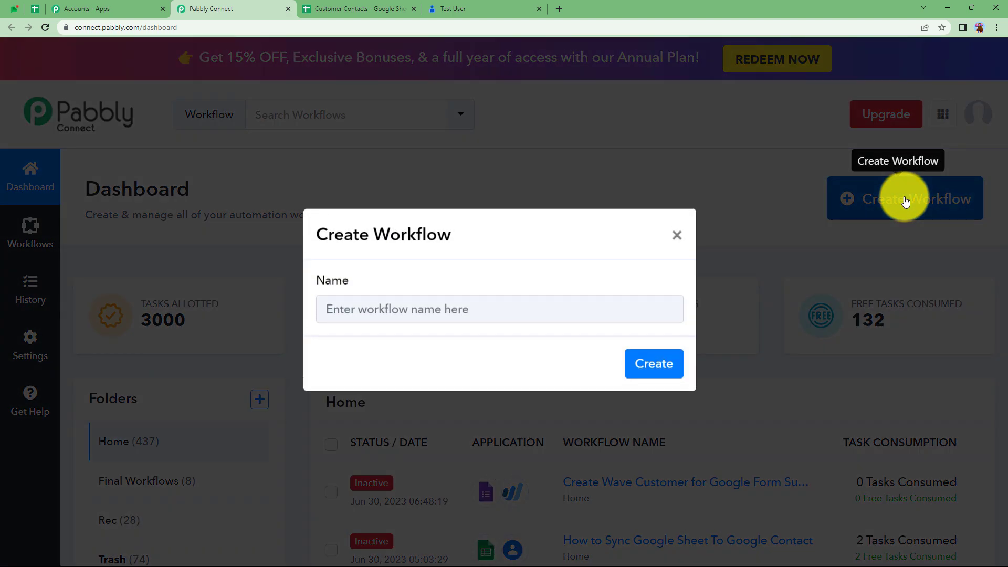
{"action": "left_click", "coordinate": [450, 313]}
{"action": "type", "text": "Sync Google She"}
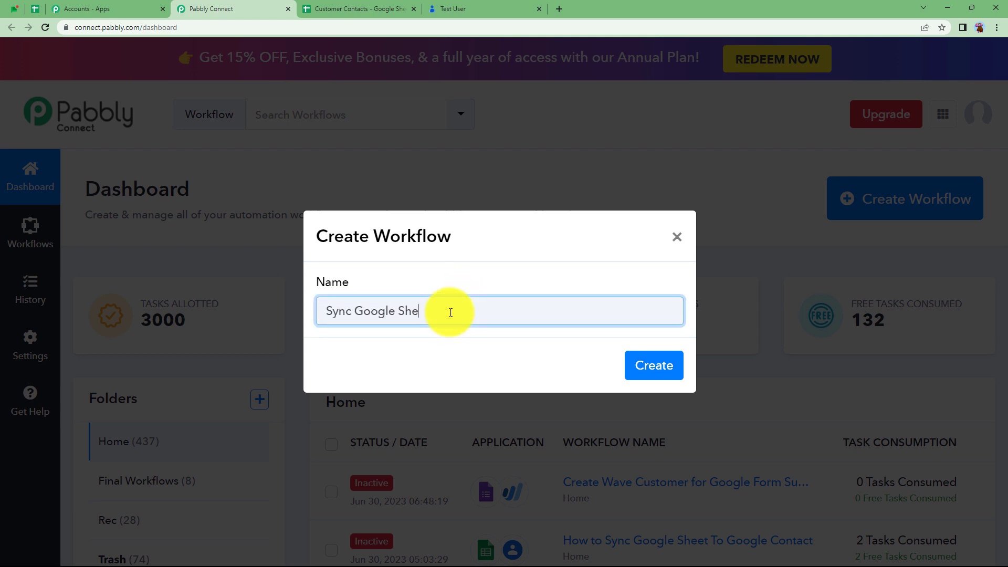
{"action": "type", "text": "ets and Google Contacts"}
{"action": "left_click", "coordinate": [657, 366]}
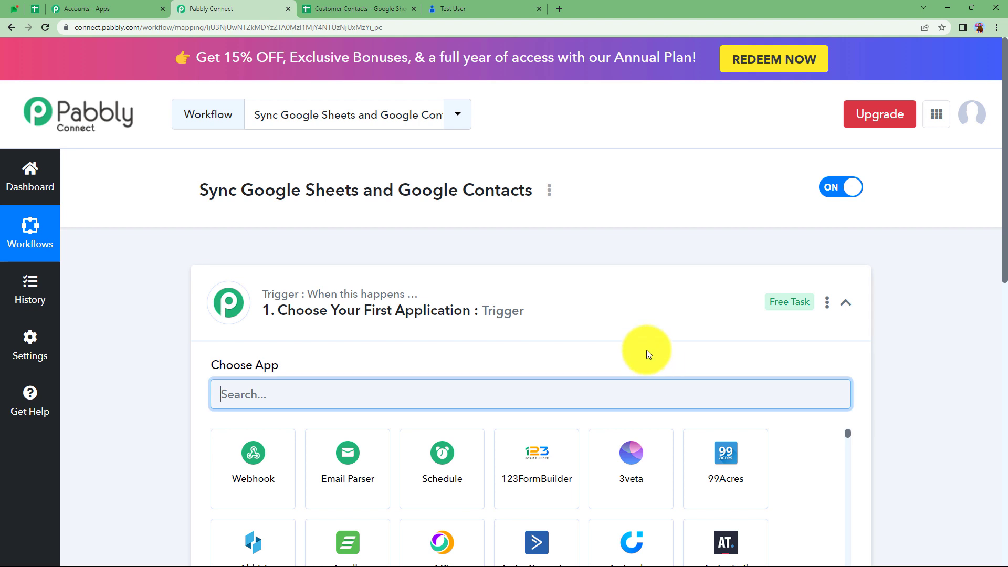
{"action": "left_click", "coordinate": [624, 298]}
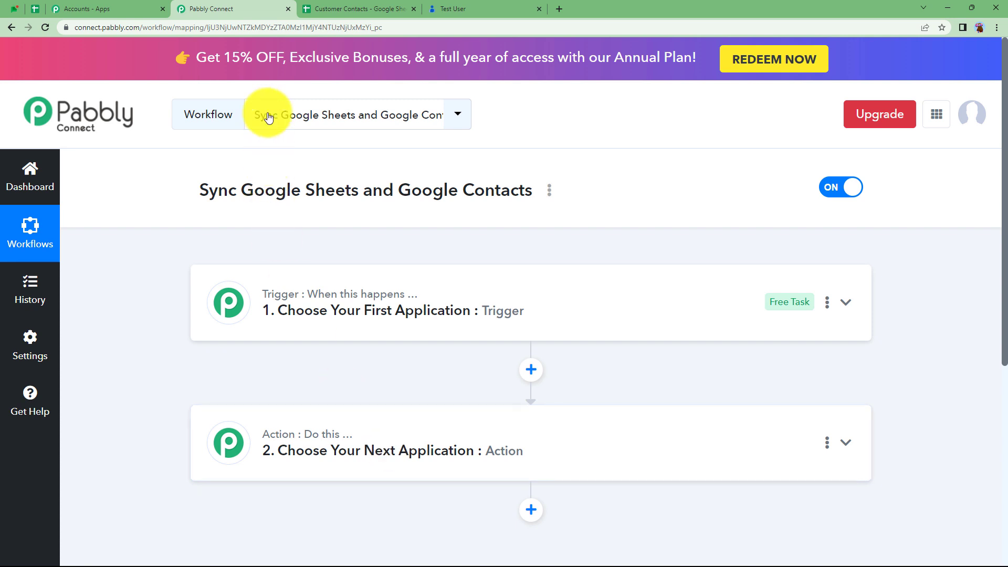
- Glance over the Customer Contacts sheet and test contact before returning to the workflow editor
{"action": "left_click", "coordinate": [322, 7]}
{"action": "left_click", "coordinate": [479, 12]}
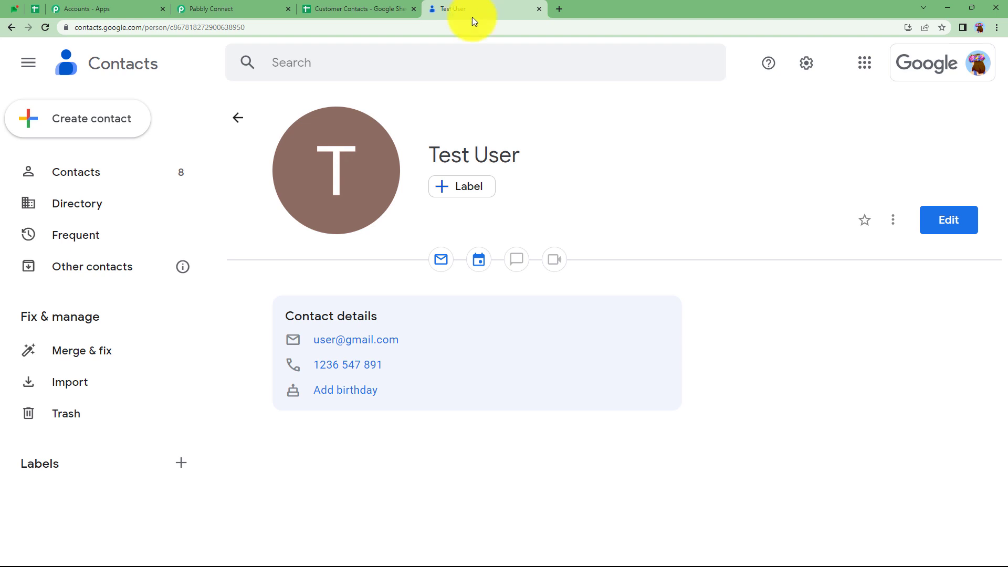
{"action": "left_click", "coordinate": [194, 6]}
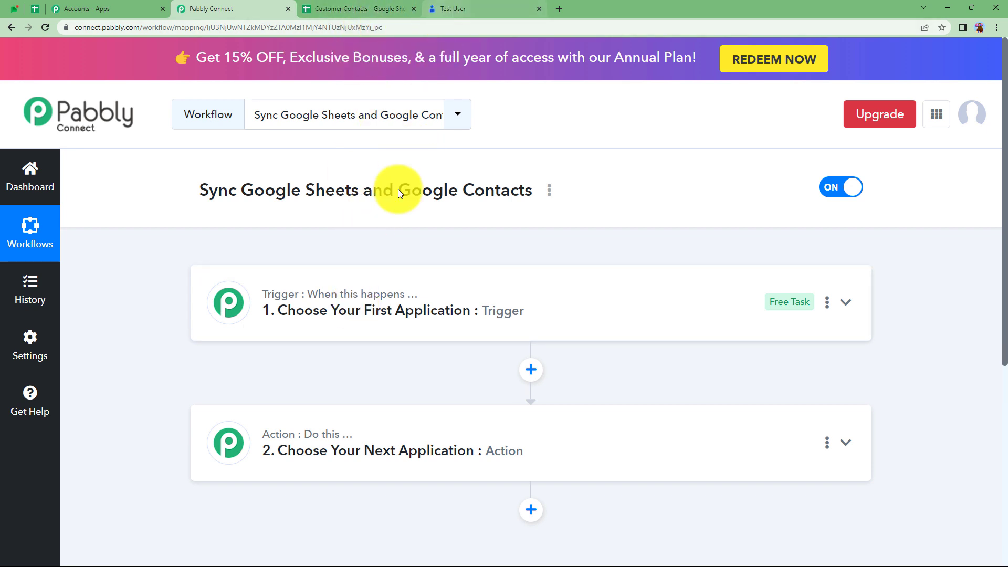
{"action": "left_click", "coordinate": [363, 9]}
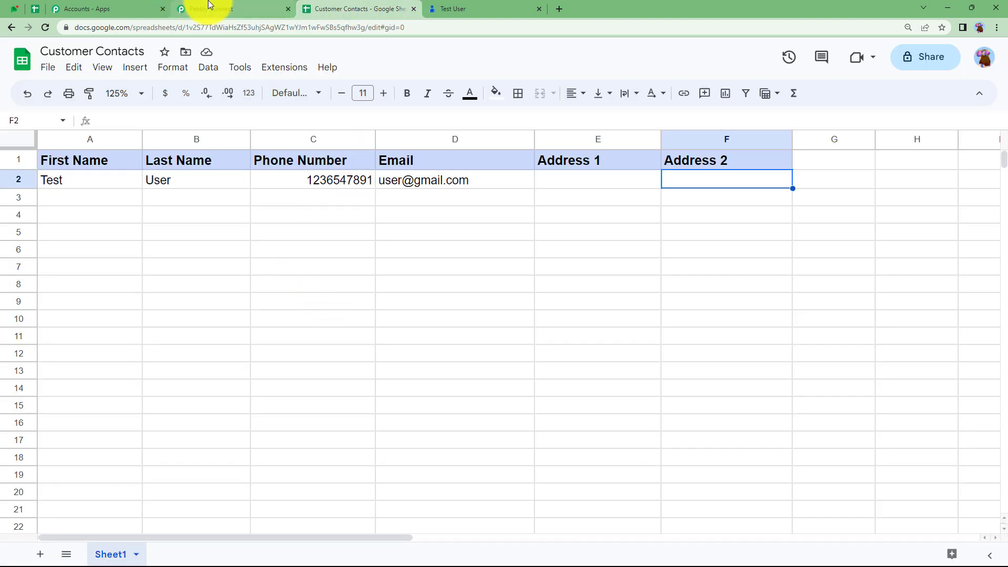
{"action": "left_click", "coordinate": [202, 8]}
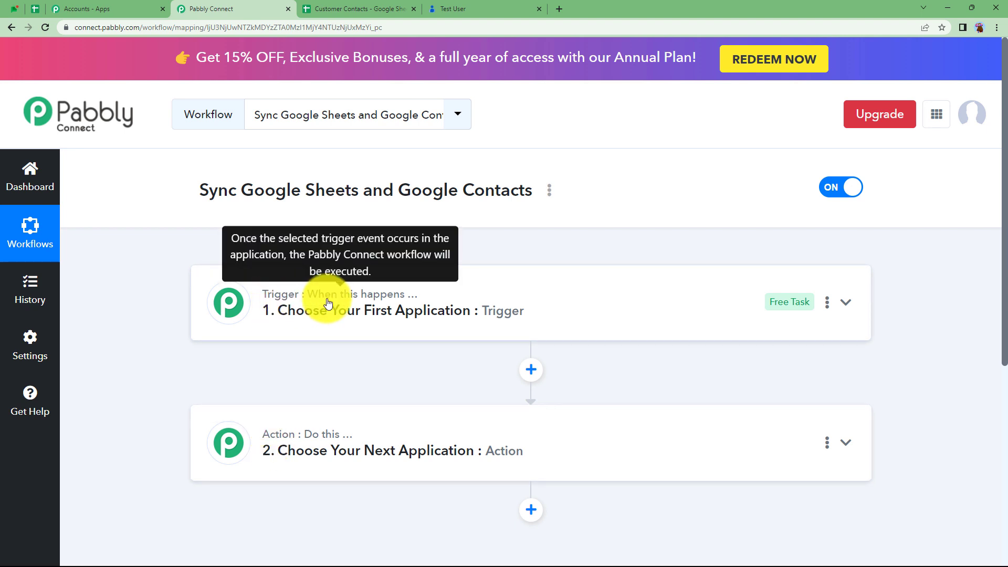
- Search 'google she' in the trigger's app chooser and select Google Sheets as the trigger app
{"action": "mouse_move", "coordinate": [284, 437]}
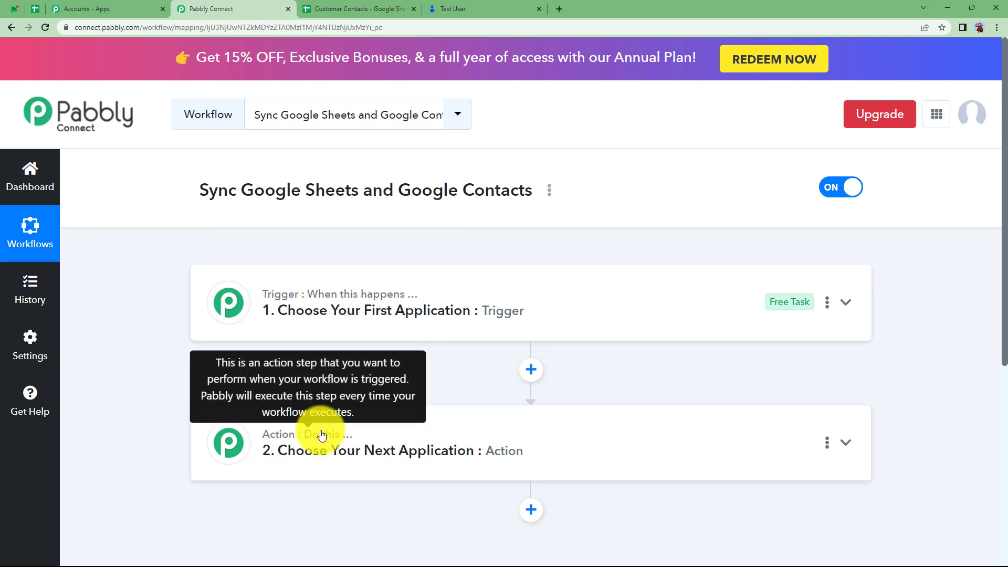
{"action": "left_click", "coordinate": [268, 309]}
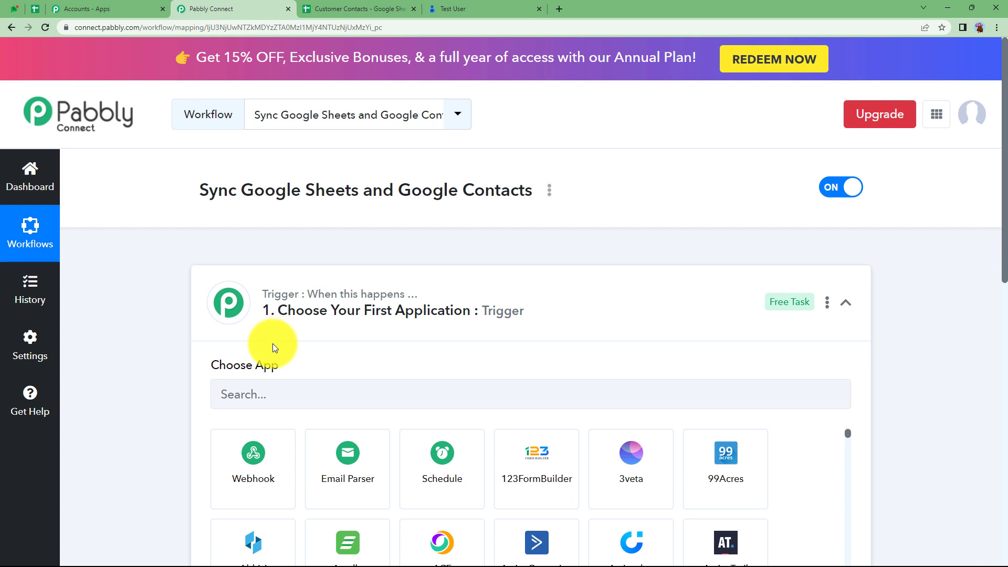
{"action": "left_click", "coordinate": [294, 325]}
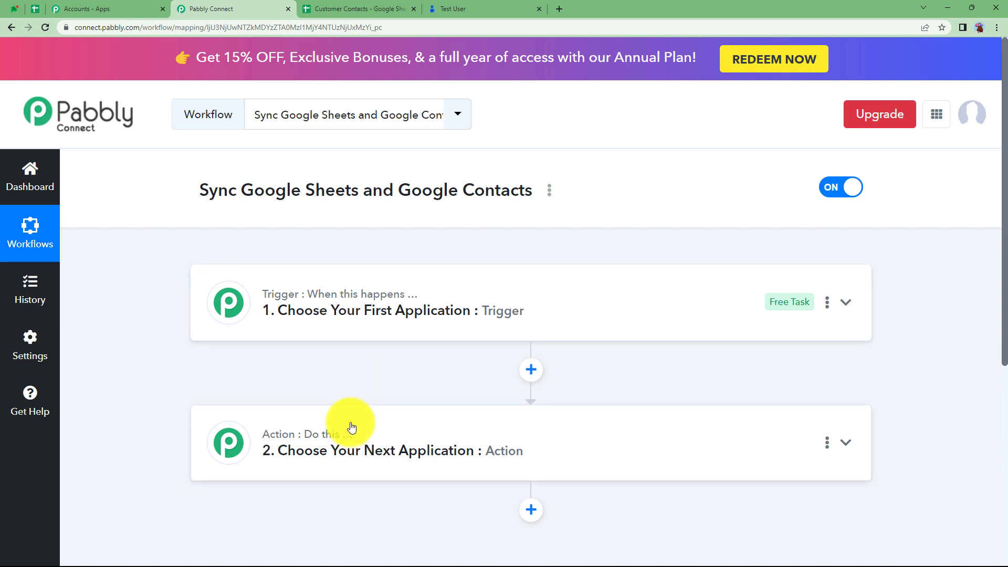
{"action": "left_click", "coordinate": [345, 305]}
{"action": "left_click", "coordinate": [355, 391]}
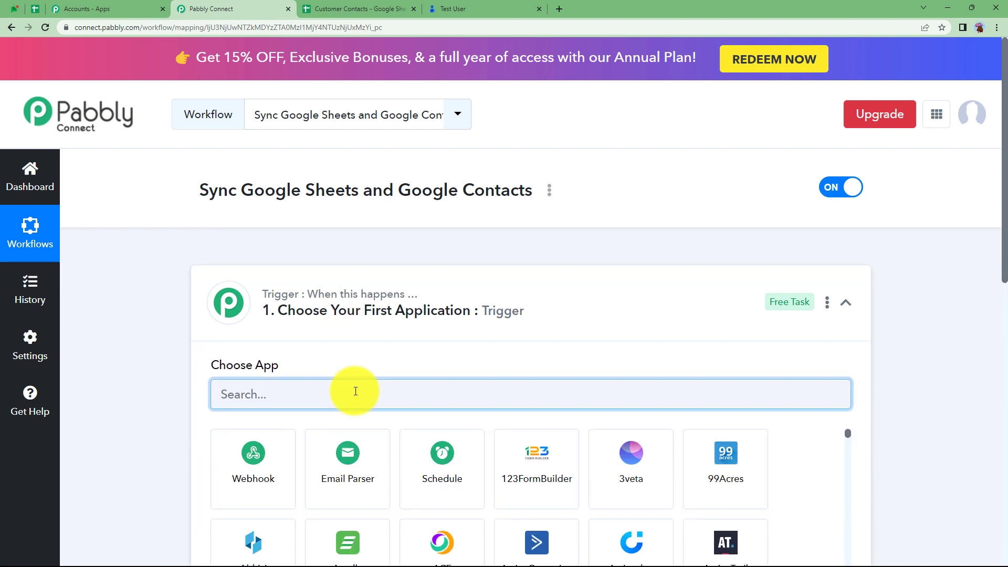
{"action": "type", "text": "google she"}
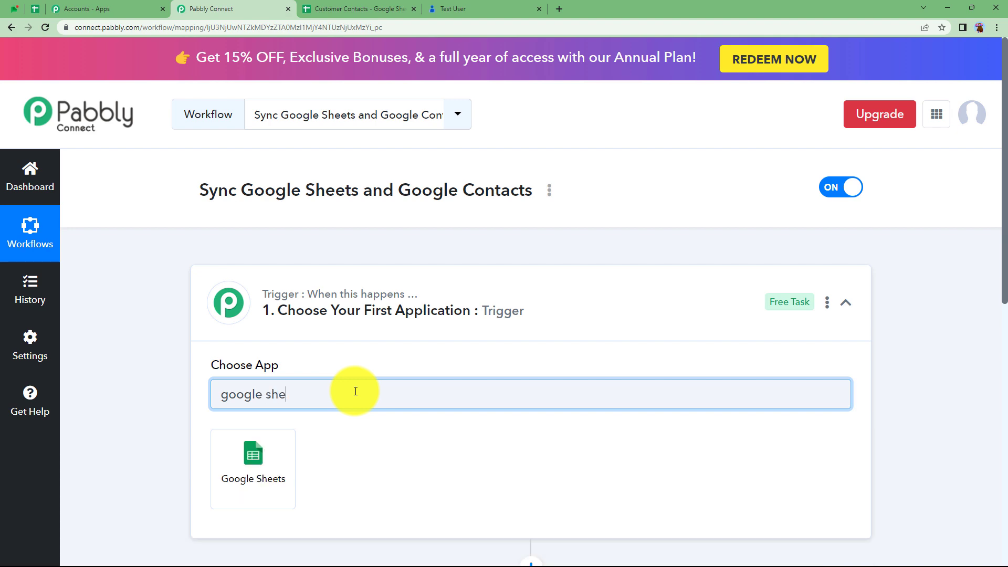
{"action": "left_click", "coordinate": [275, 467]}
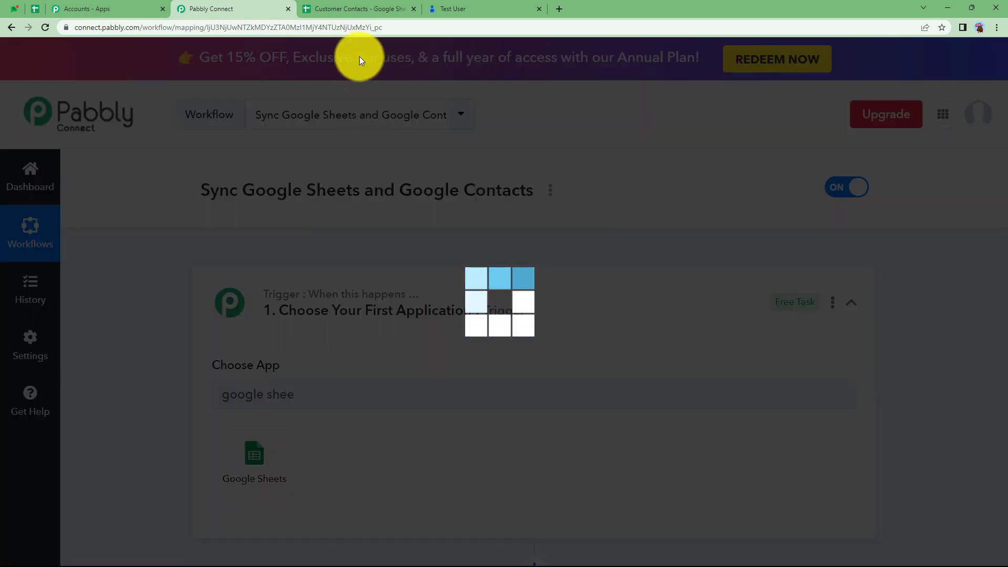
{"action": "left_click", "coordinate": [357, 9]}
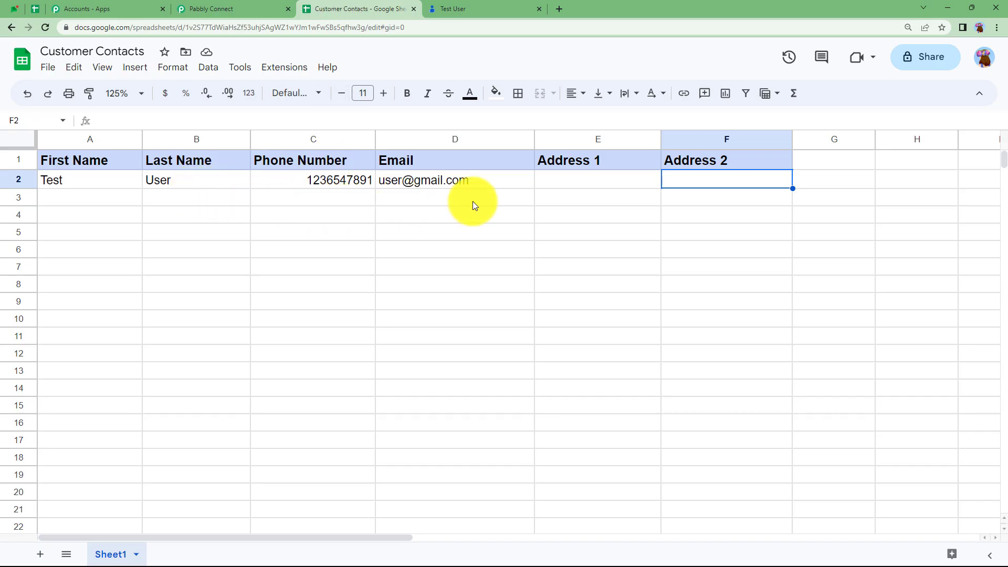
- Search 'Conta' in the action step and choose Google Contacts as the action app
{"action": "left_click", "coordinate": [221, 9]}
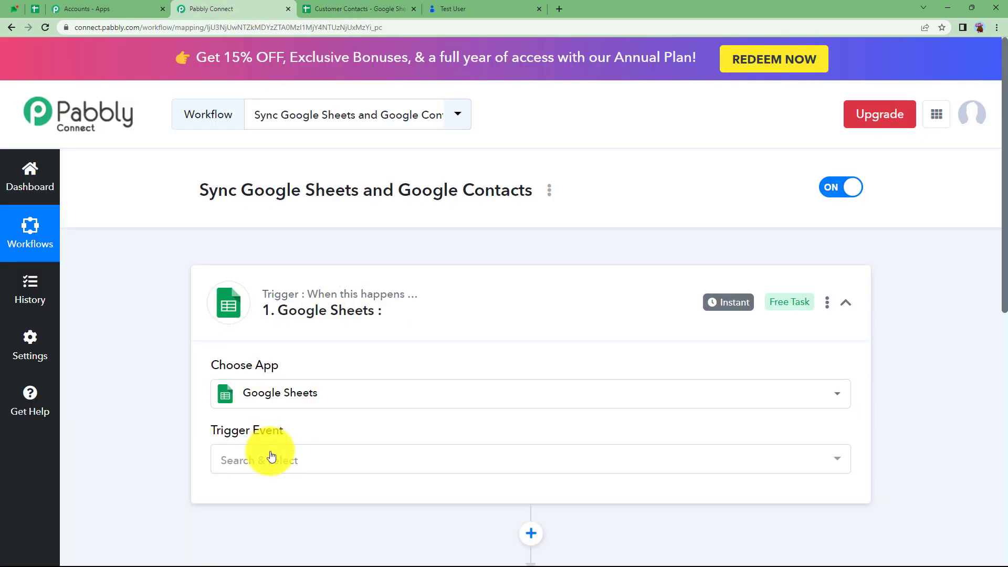
{"action": "left_click", "coordinate": [268, 310]}
{"action": "left_click", "coordinate": [293, 446]}
{"action": "left_click", "coordinate": [279, 428]}
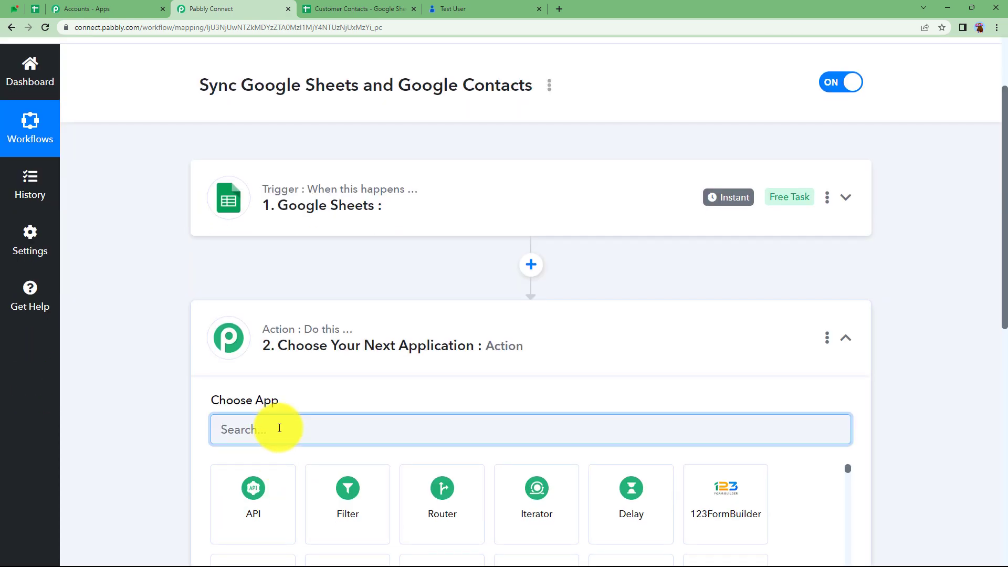
{"action": "type", "text": "Con"}
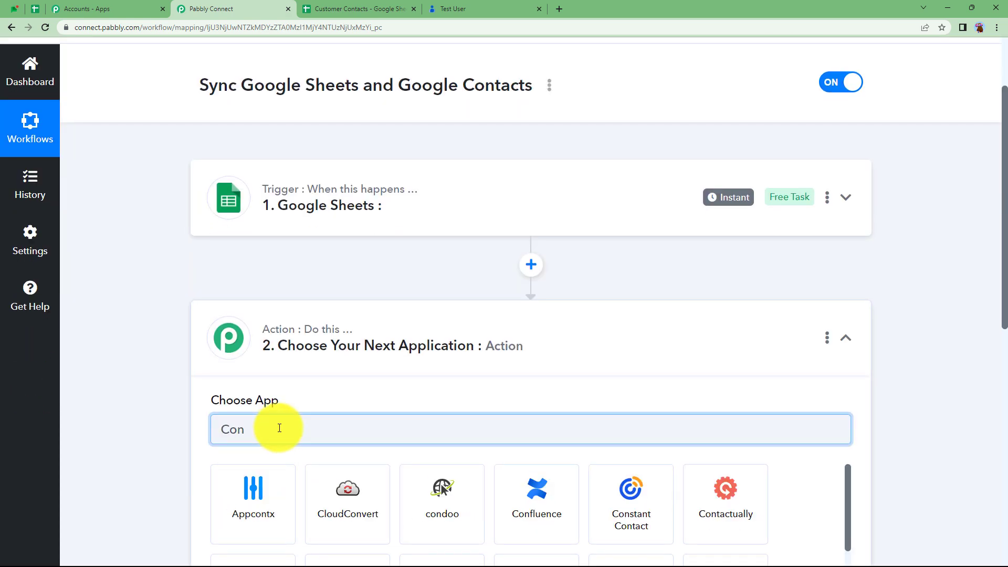
{"action": "scroll", "coordinate": [446, 436], "scroll_direction": "down", "scroll_amount": 3}
{"action": "type", "text": "ta"}
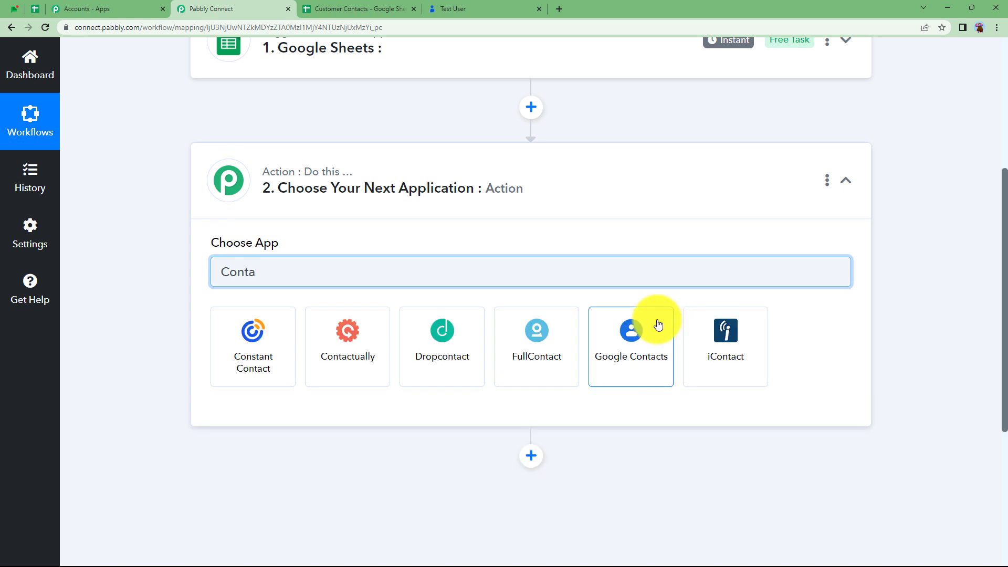
{"action": "left_click", "coordinate": [658, 326]}
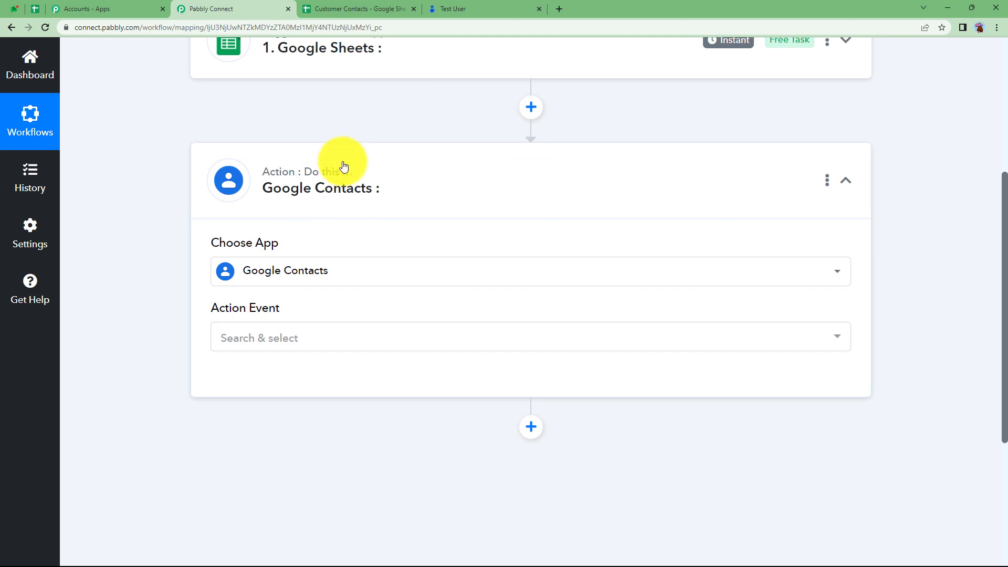
{"action": "left_click", "coordinate": [344, 167]}
{"action": "scroll", "coordinate": [323, 232], "scroll_direction": "up", "scroll_amount": 5}
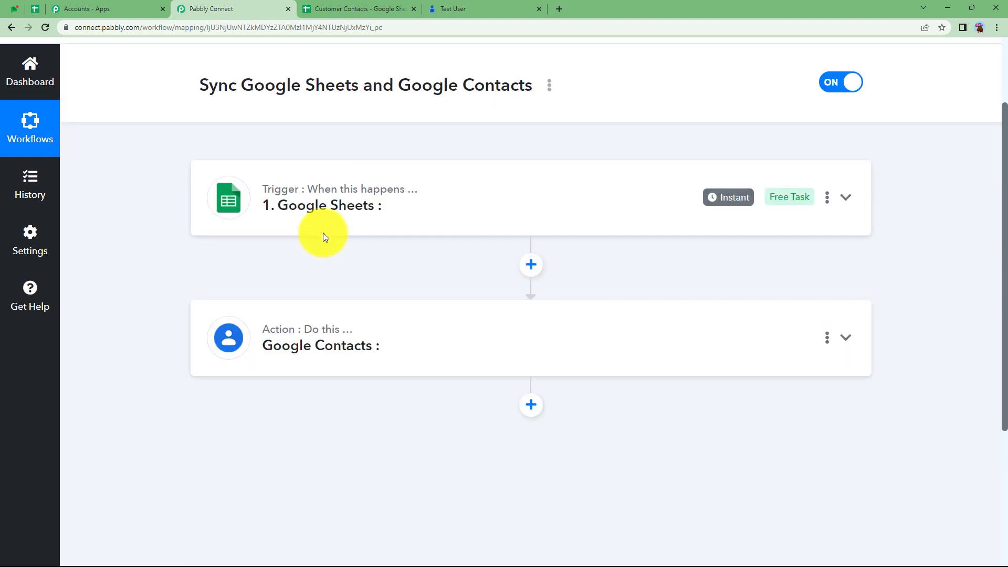
- Review row 3 of the sheet and the matching contact, then reopen the Google Sheets trigger settings
{"action": "left_click", "coordinate": [339, 9]}
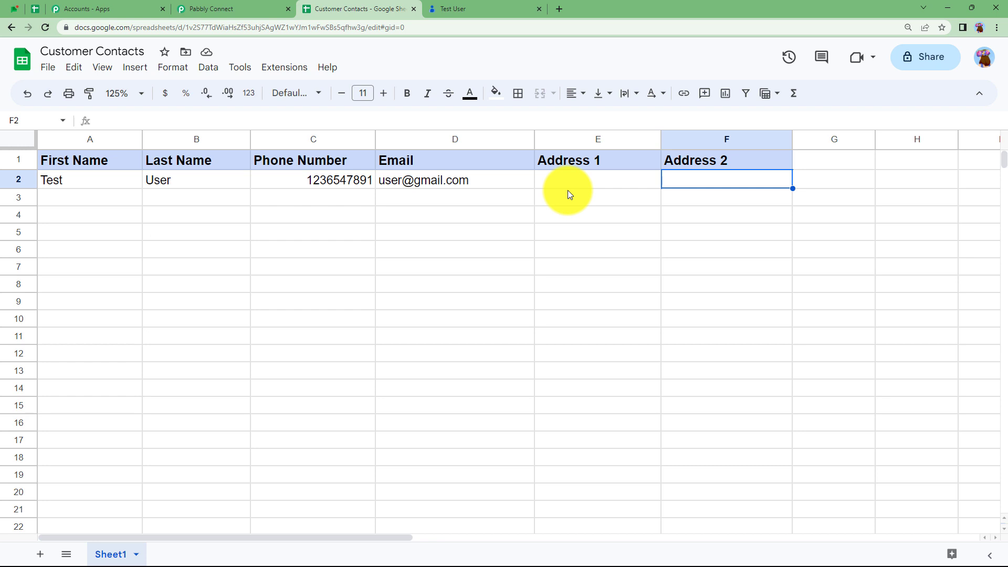
{"action": "left_click", "coordinate": [80, 197]}
{"action": "left_click", "coordinate": [229, 197]}
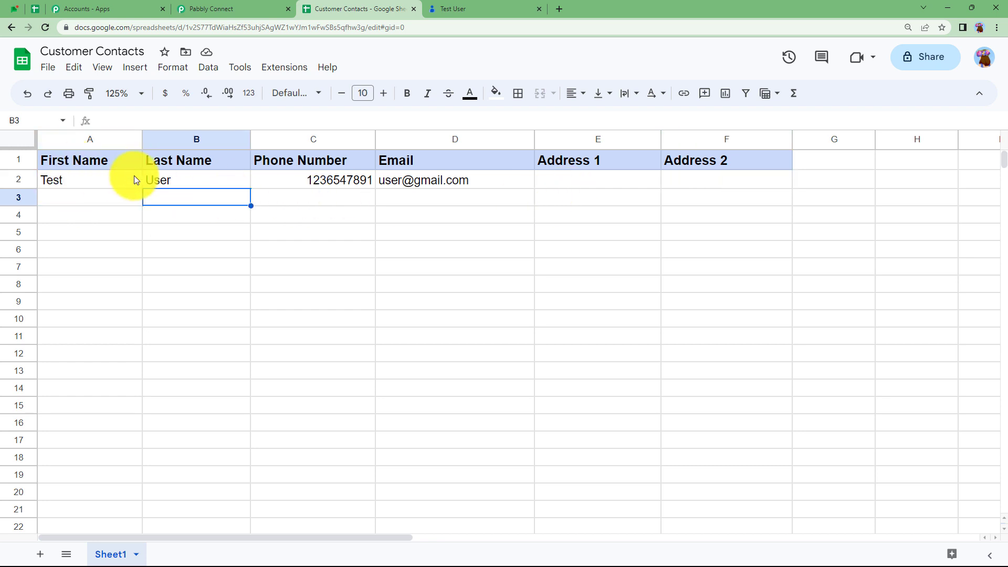
{"action": "left_click", "coordinate": [458, 11]}
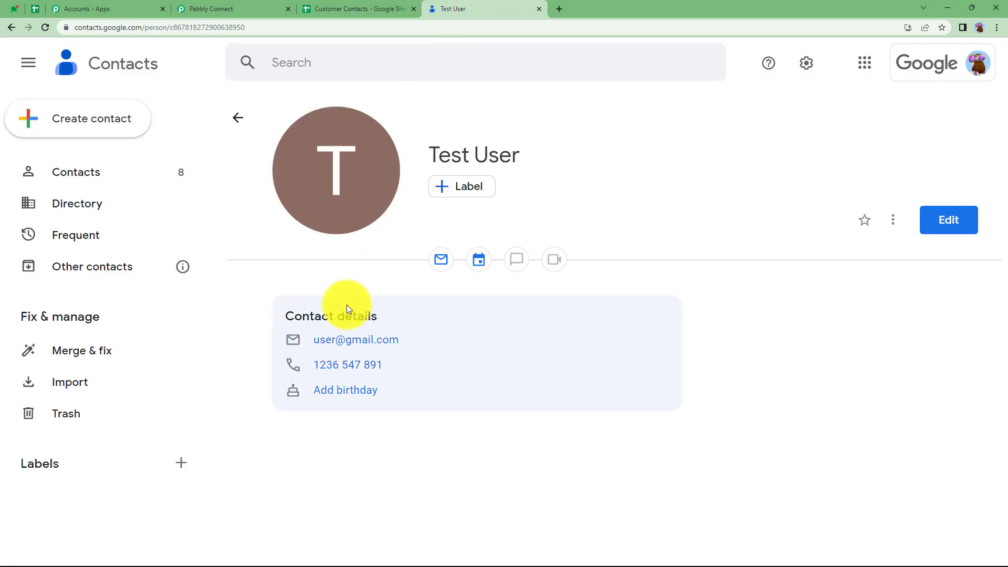
{"action": "left_click", "coordinate": [212, 9]}
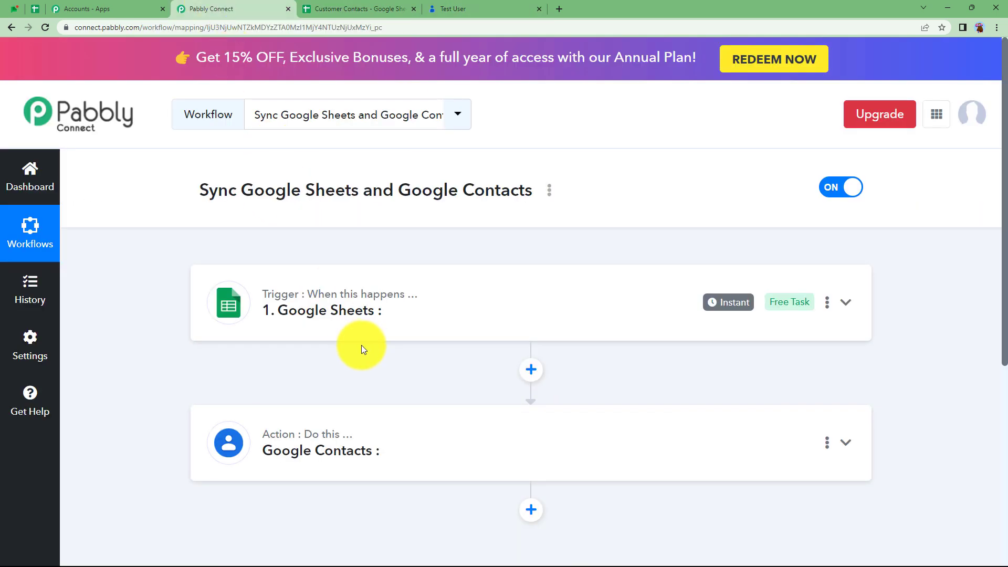
{"action": "left_click", "coordinate": [353, 313]}
- Choose New or Updated Spreadsheet Row as the Google Sheets trigger event
{"action": "left_click", "coordinate": [290, 469]}
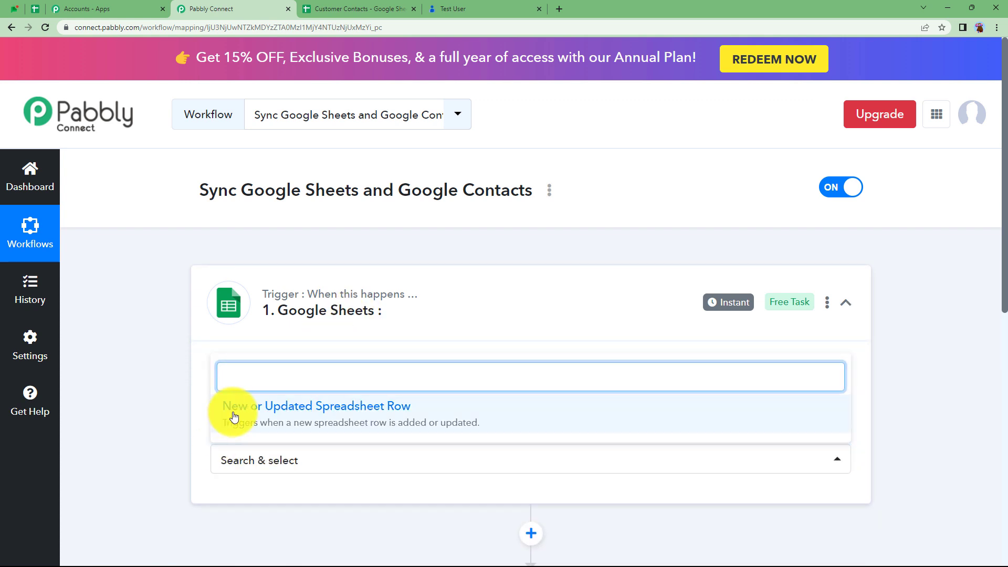
{"action": "left_click", "coordinate": [274, 415]}
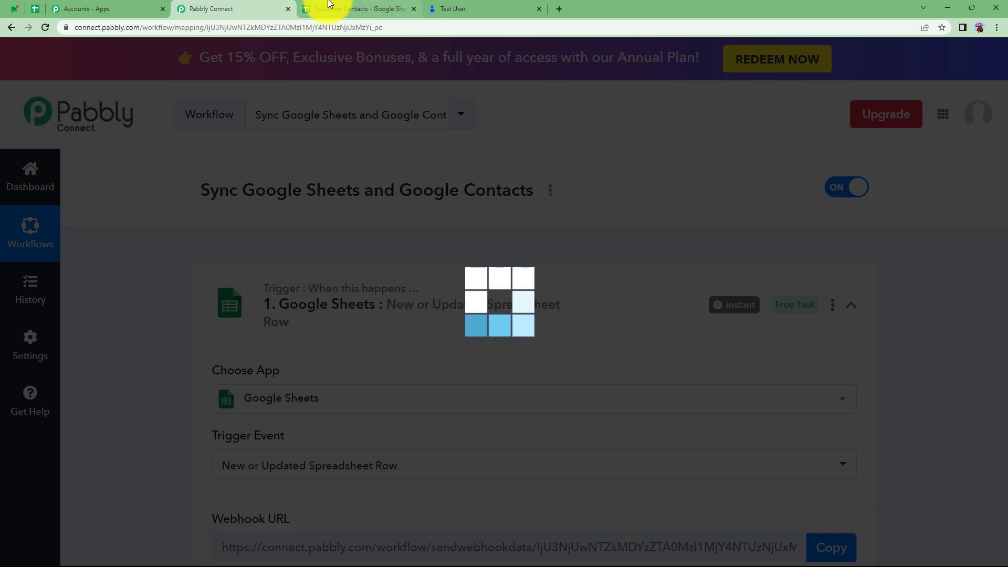
{"action": "left_click", "coordinate": [328, 8]}
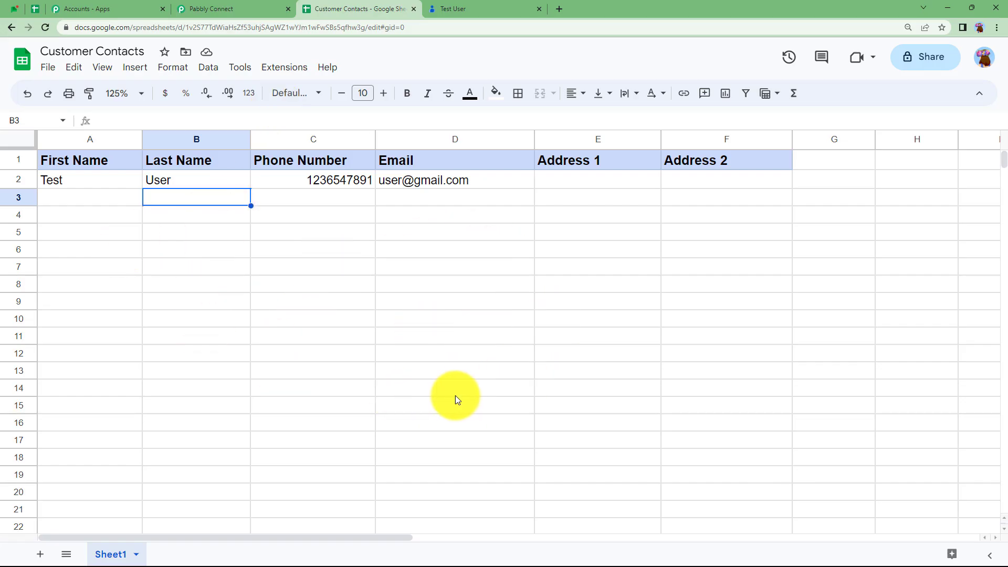
{"action": "left_click", "coordinate": [120, 207]}
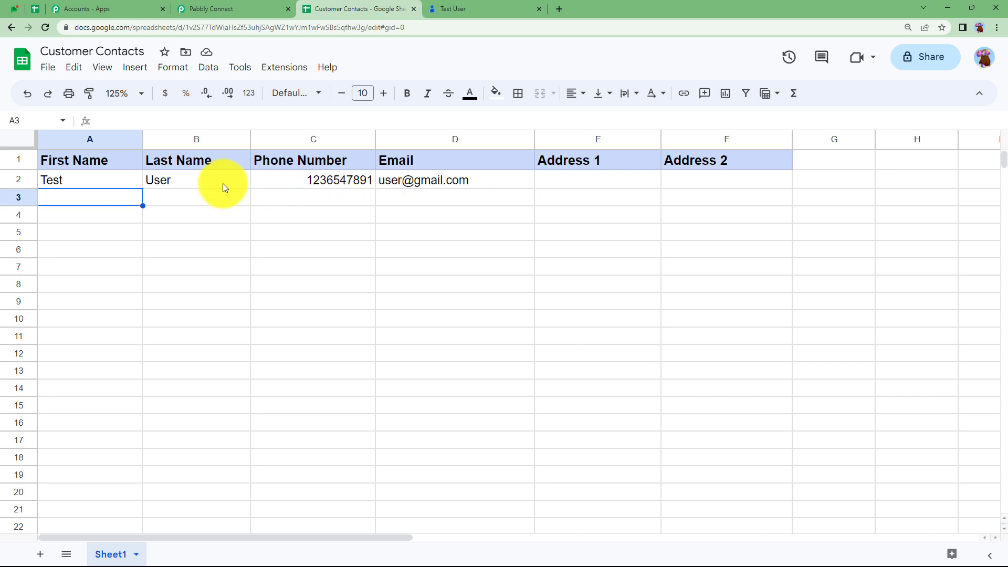
{"action": "left_click", "coordinate": [188, 8]}
{"action": "scroll", "coordinate": [179, 459], "scroll_direction": "down", "scroll_amount": 2}
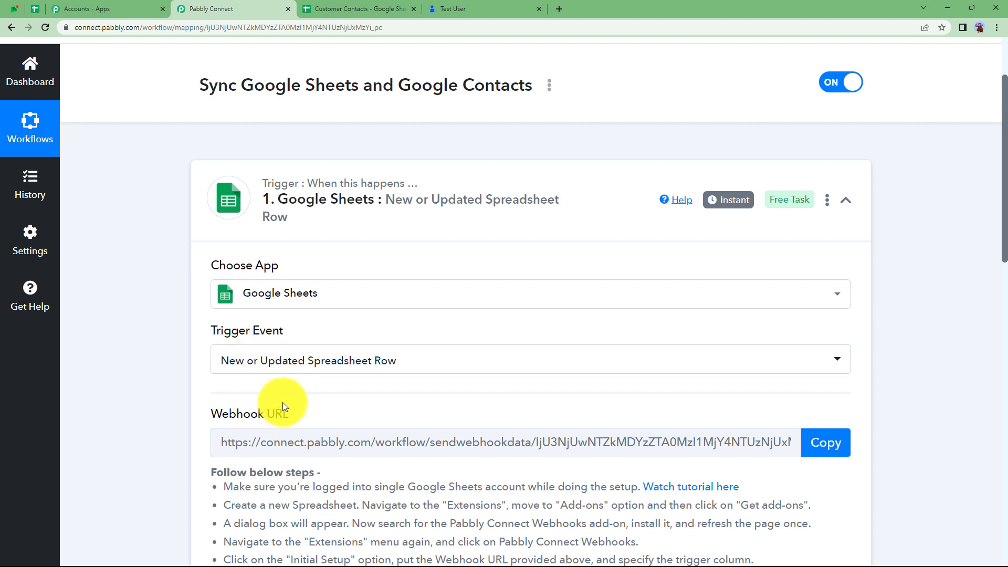
{"action": "scroll", "coordinate": [281, 405], "scroll_direction": "down", "scroll_amount": 2}
{"action": "mouse_move", "coordinate": [266, 307]}
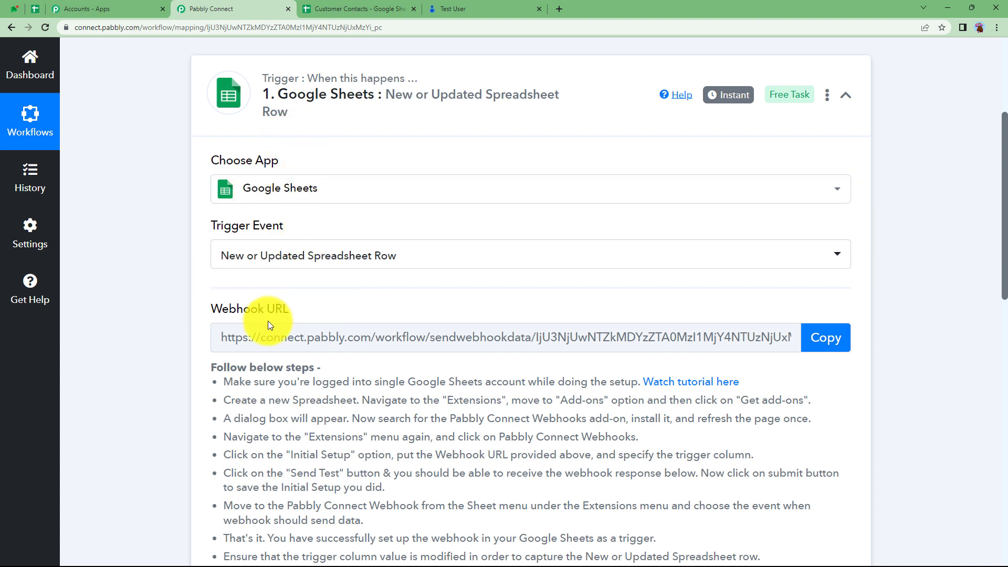
- Review the generated Webhook URL section and copy the trigger's webhook URL
{"action": "left_click", "coordinate": [400, 7]}
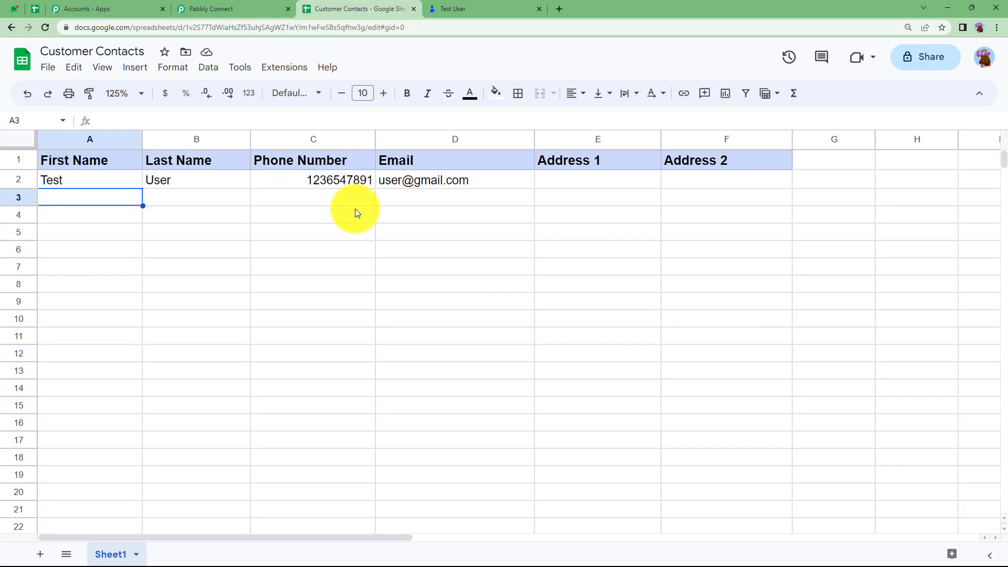
{"action": "left_click", "coordinate": [275, 4]}
{"action": "left_click", "coordinate": [361, 7]}
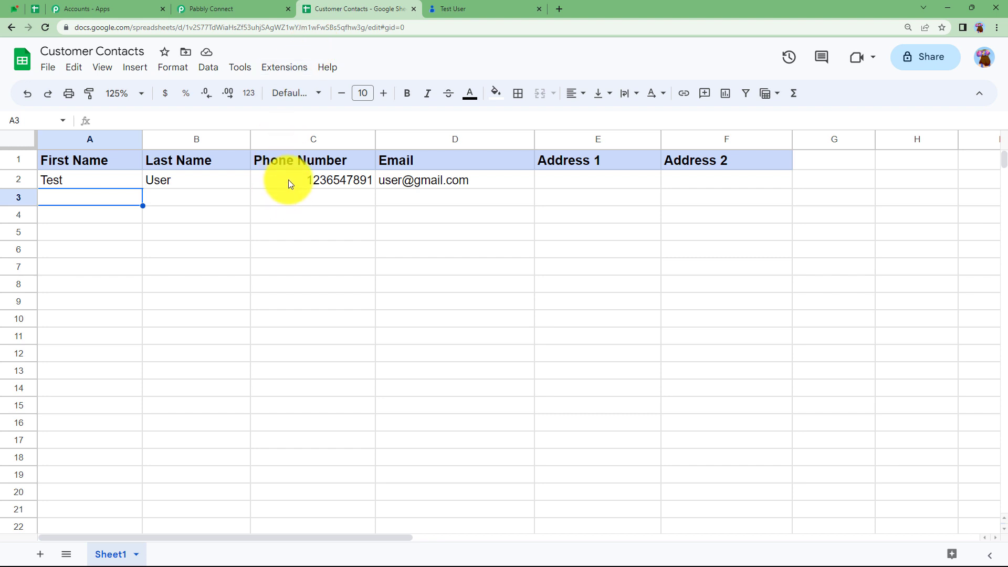
{"action": "left_click", "coordinate": [249, 7]}
{"action": "scroll", "coordinate": [175, 335], "scroll_direction": "down", "scroll_amount": 2}
{"action": "scroll", "coordinate": [175, 335], "scroll_direction": "down", "scroll_amount": 5}
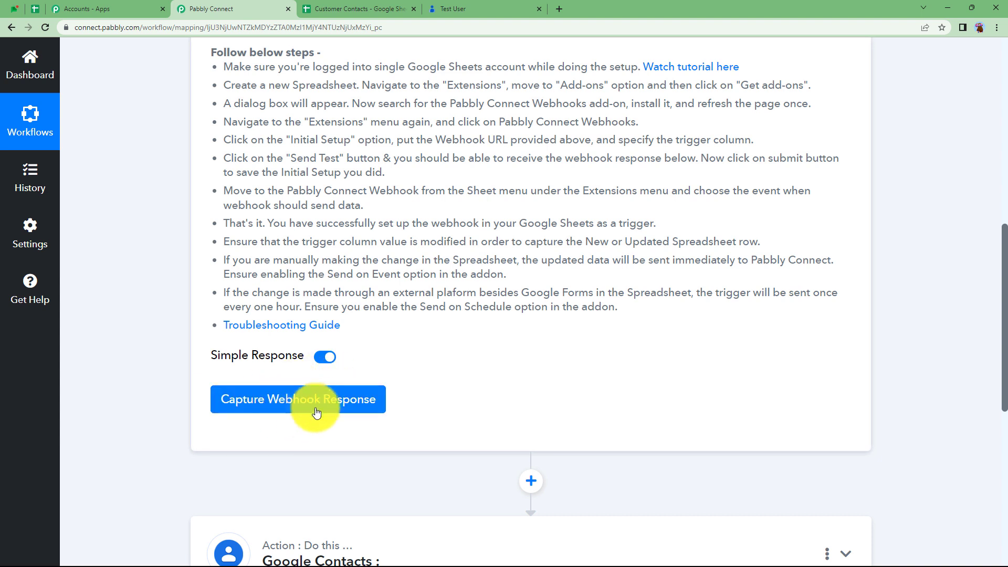
{"action": "scroll", "coordinate": [288, 382], "scroll_direction": "down", "scroll_amount": 2}
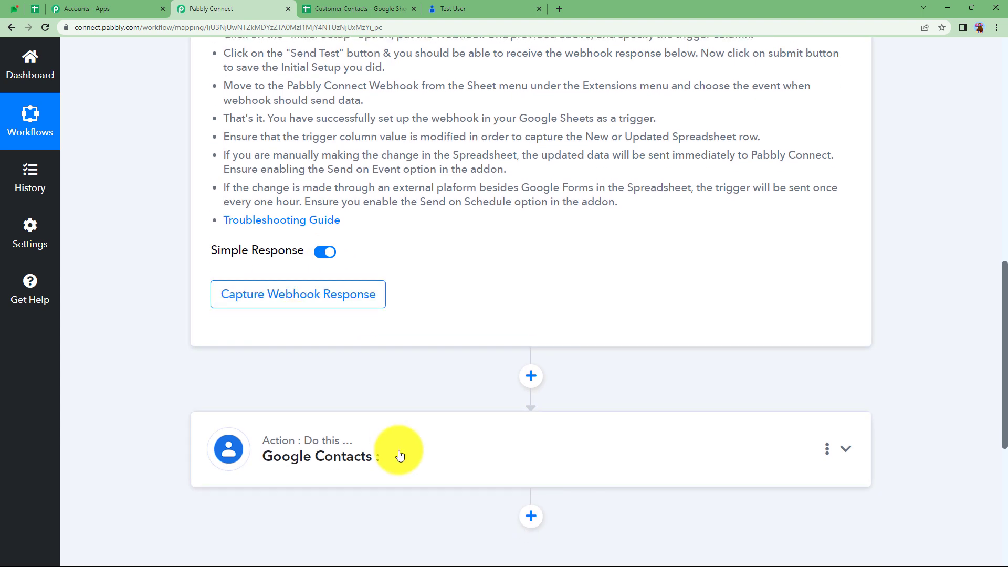
{"action": "scroll", "coordinate": [399, 451], "scroll_direction": "up", "scroll_amount": 7}
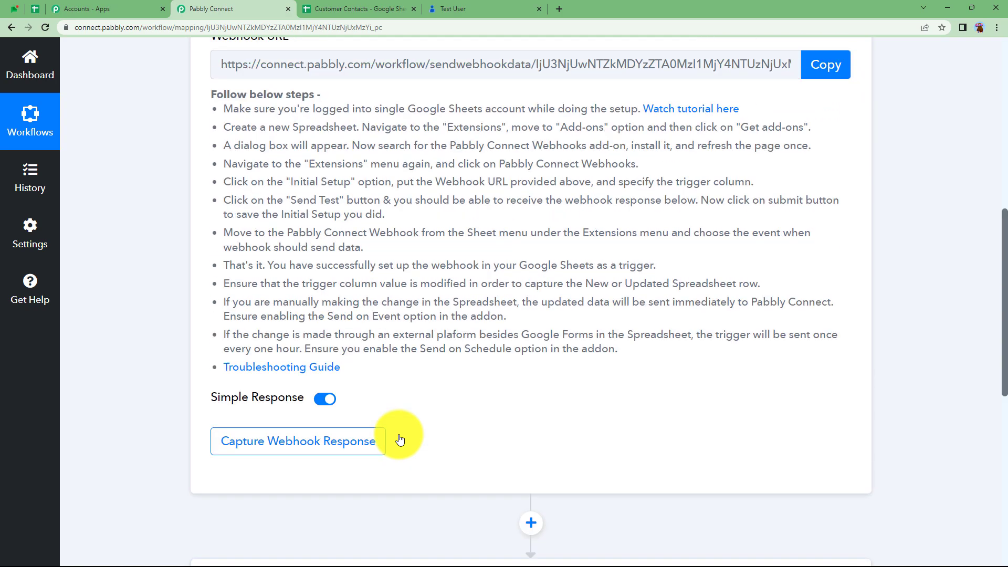
{"action": "left_click_drag", "start_coordinate": [207, 305], "coordinate": [529, 352]}
{"action": "scroll", "coordinate": [529, 352], "scroll_direction": "up", "scroll_amount": 4}
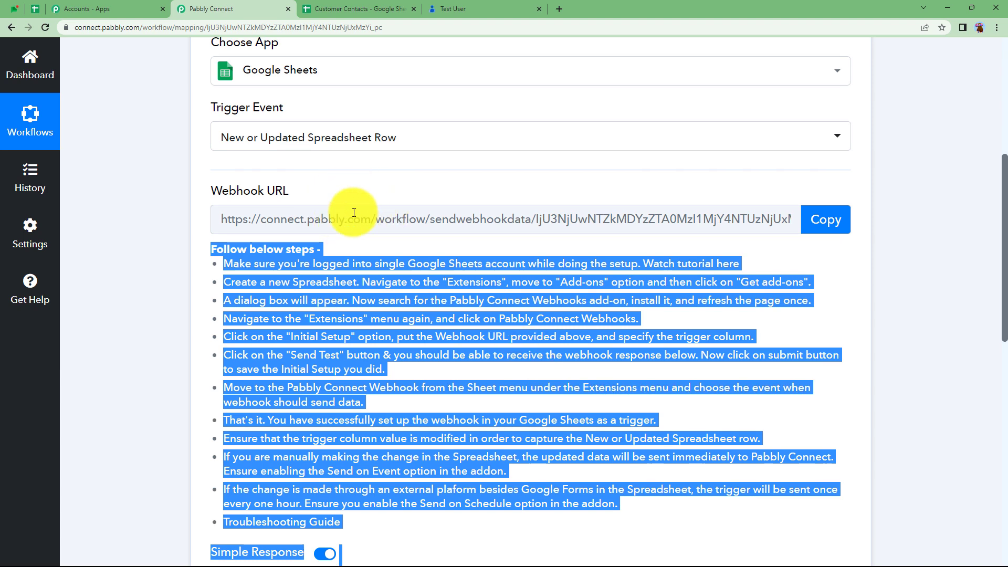
{"action": "left_click", "coordinate": [824, 219]}
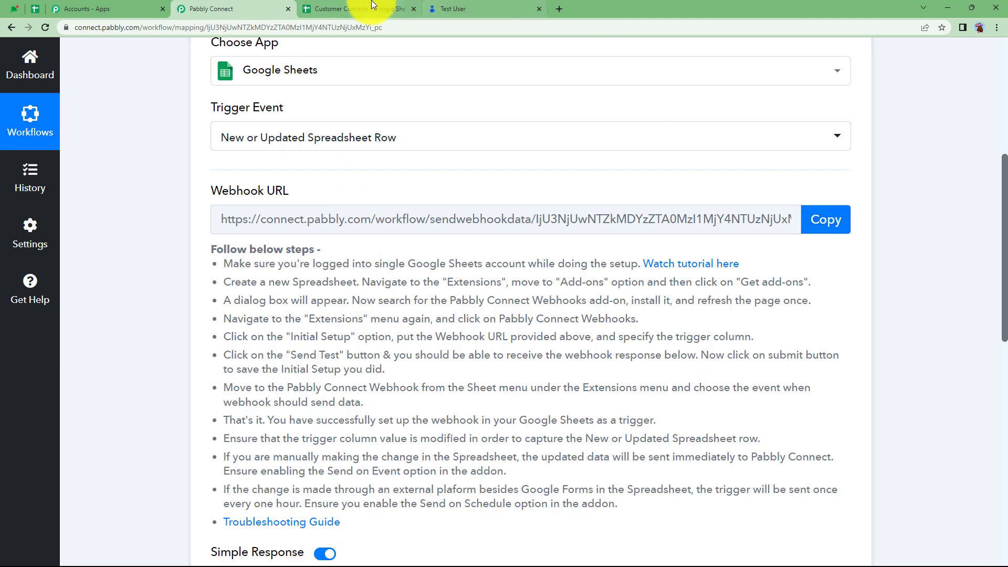
{"action": "left_click", "coordinate": [362, 9]}
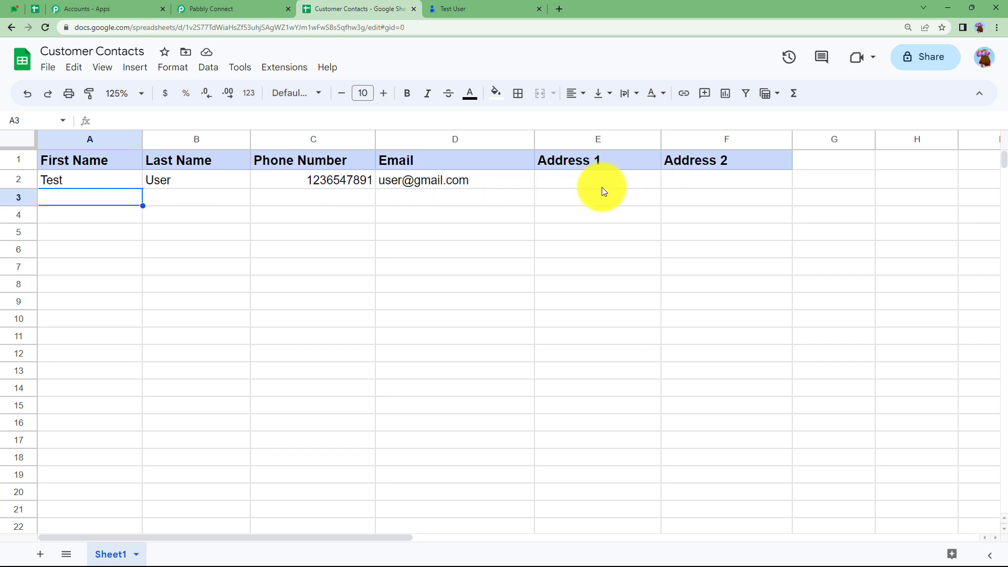
{"action": "left_click", "coordinate": [227, 9]}
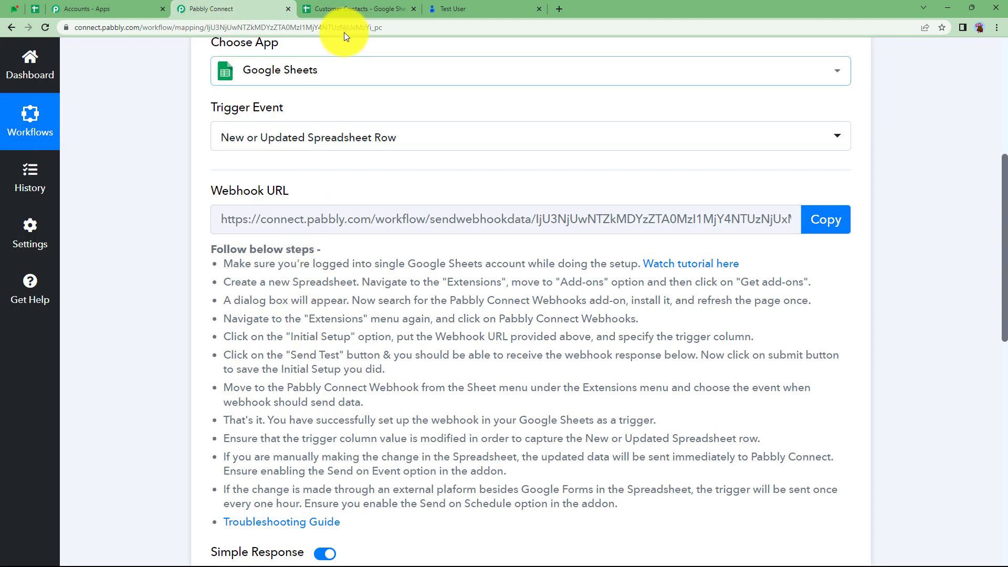
{"action": "left_click", "coordinate": [333, 10]}
{"action": "double_click", "coordinate": [570, 182]}
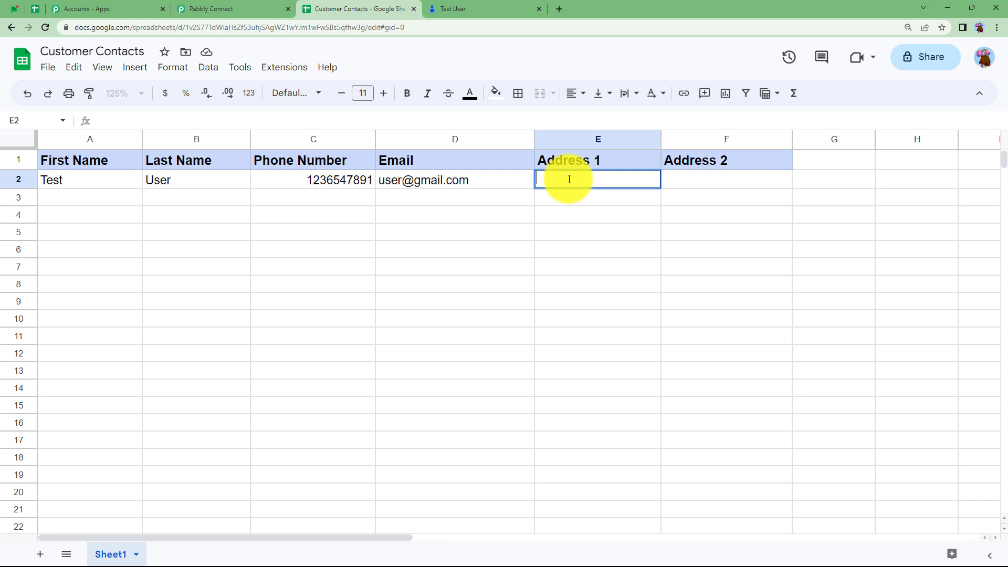
{"action": "key", "text": "Tab"}
{"action": "type", "text": "New City"}
{"action": "left_click", "coordinate": [668, 204]}
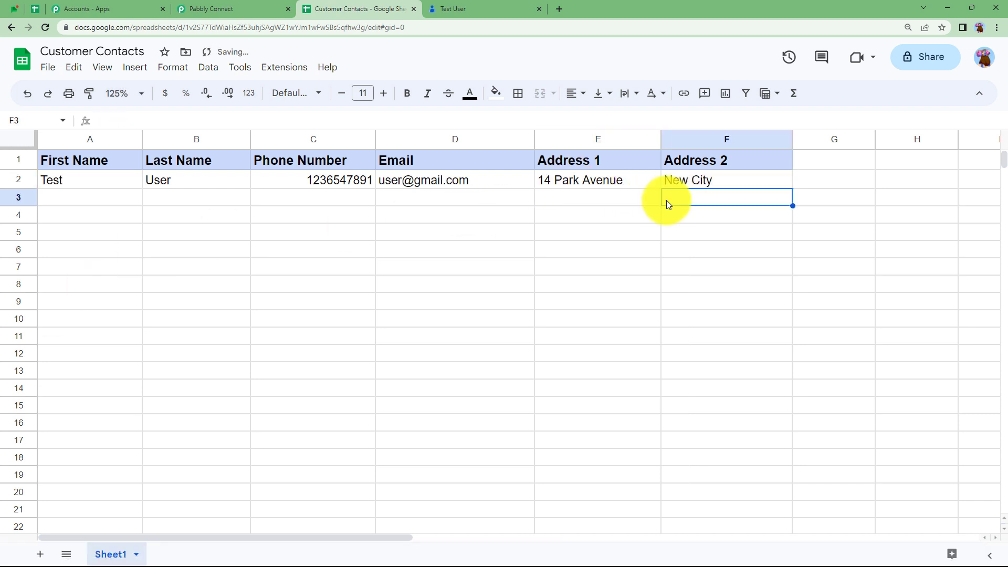
- Copy the Pabbly Connect webhook URL and return to the spreadsheet
{"action": "left_click", "coordinate": [247, 8]}
{"action": "left_click", "coordinate": [826, 229]}
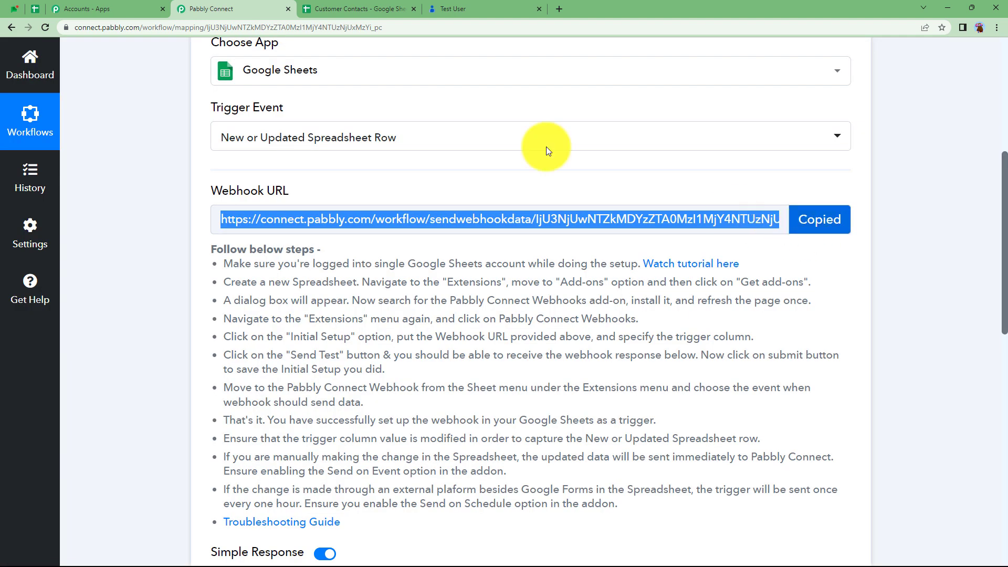
{"action": "left_click", "coordinate": [362, 6]}
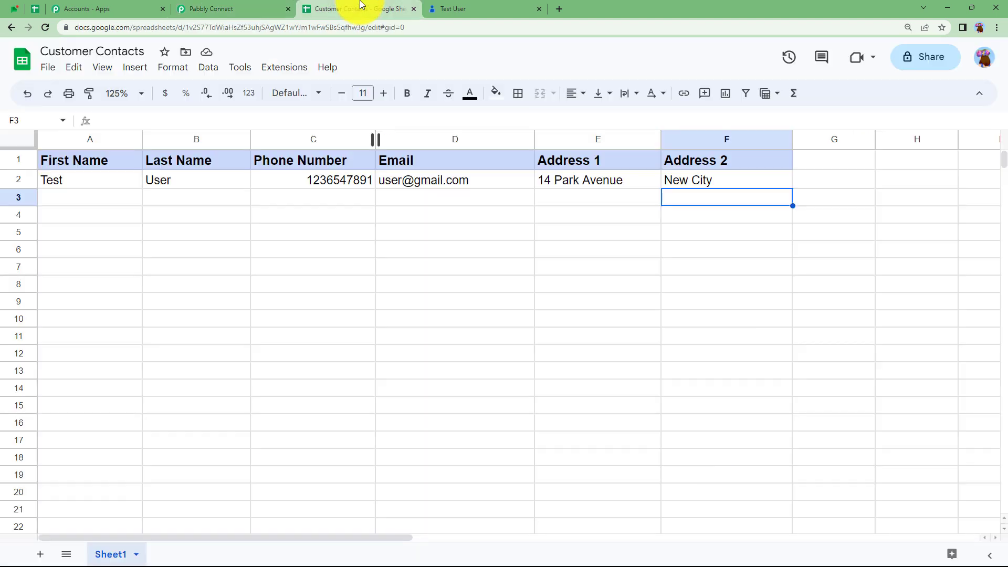
- Search the add-ons marketplace for 'pabbly' to confirm Pabbly Connect Webhooks is installed
{"action": "left_click", "coordinate": [286, 71]}
{"action": "mouse_move", "coordinate": [303, 94]}
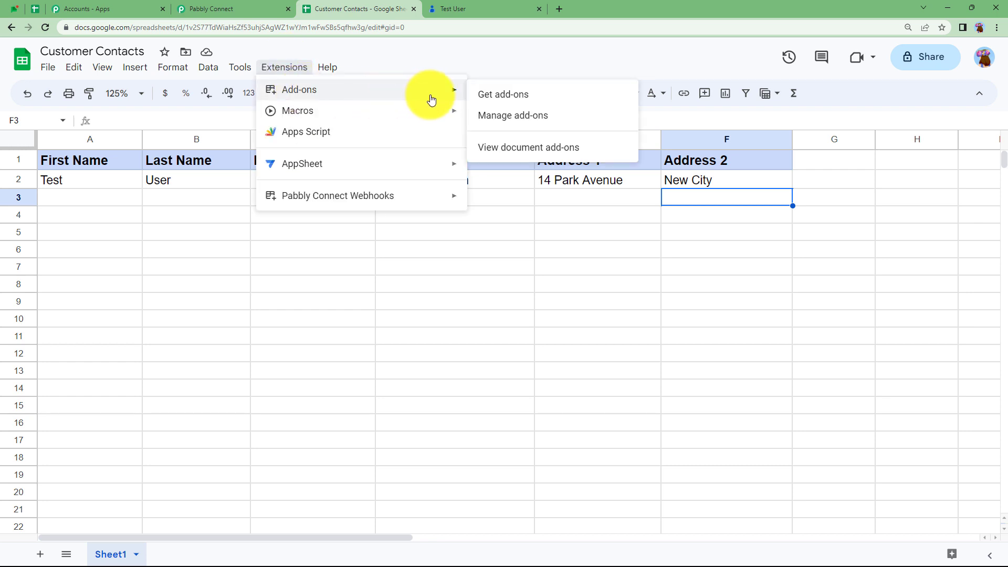
{"action": "left_click", "coordinate": [508, 100]}
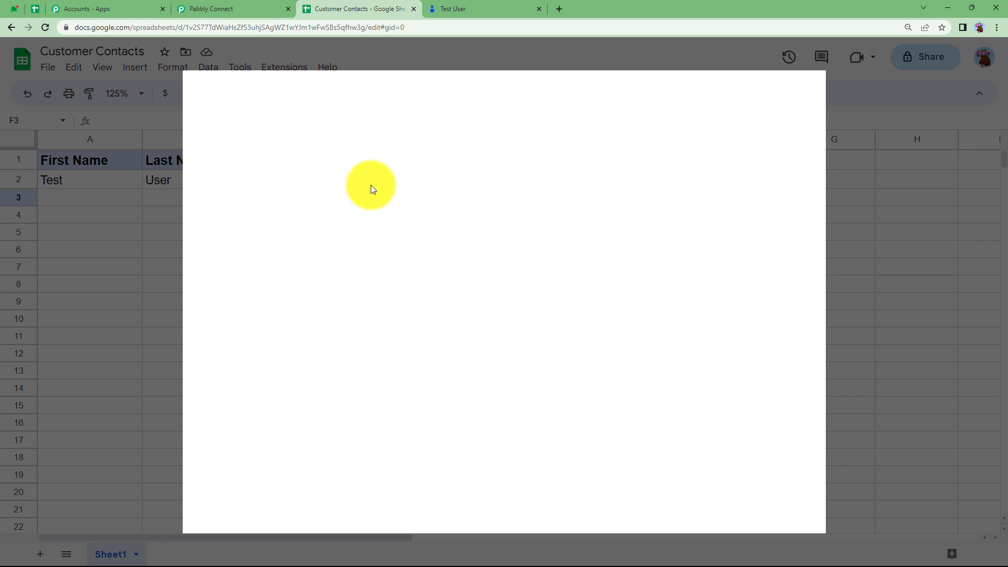
{"action": "left_click", "coordinate": [580, 92]}
{"action": "type", "text": "pabbly"}
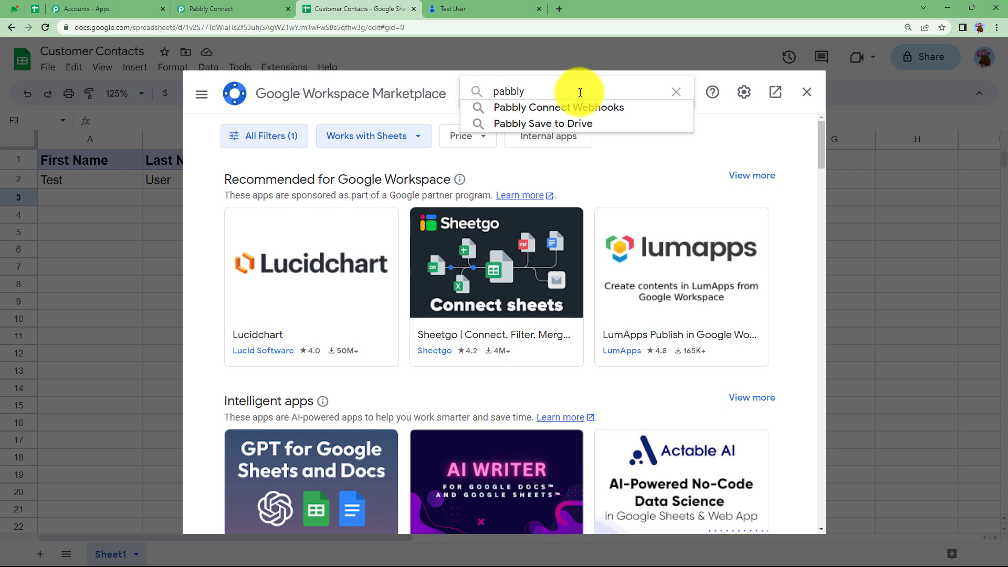
{"action": "left_click", "coordinate": [585, 106]}
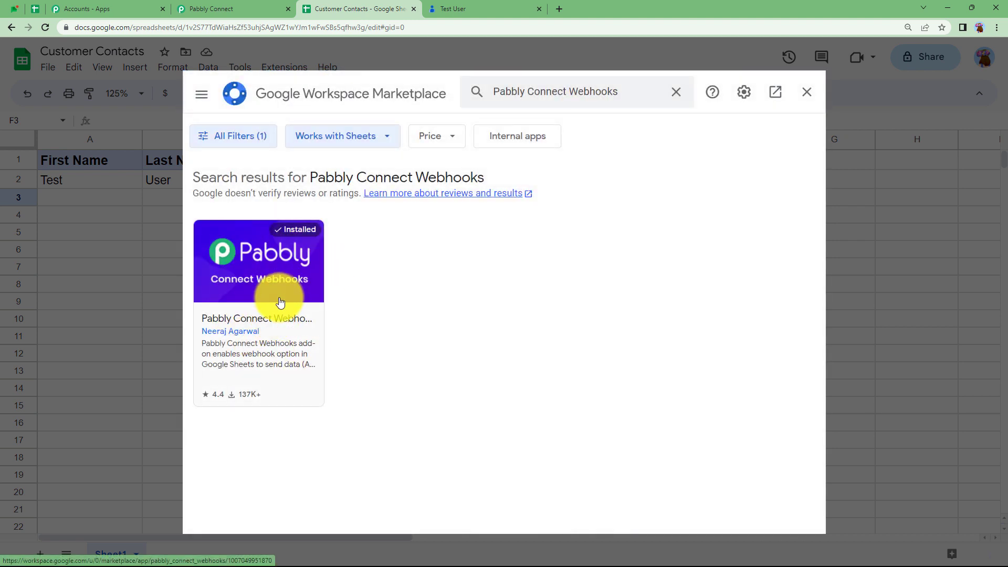
{"action": "left_click", "coordinate": [808, 93]}
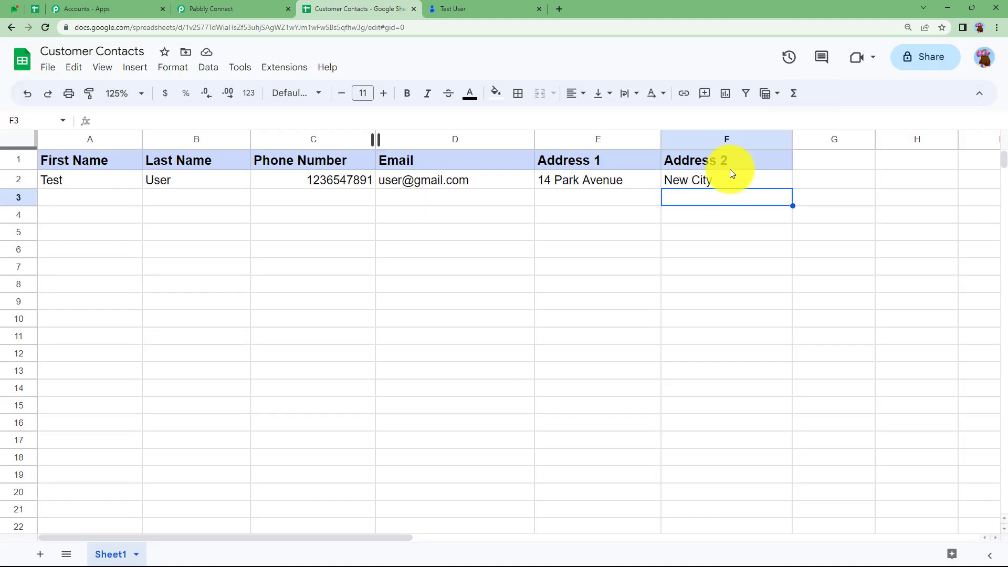
- In the webhook add-on's Initial Setup, paste the Pabbly webhook URL and set trigger column F
{"action": "left_click", "coordinate": [284, 67]}
{"action": "mouse_move", "coordinate": [303, 198]}
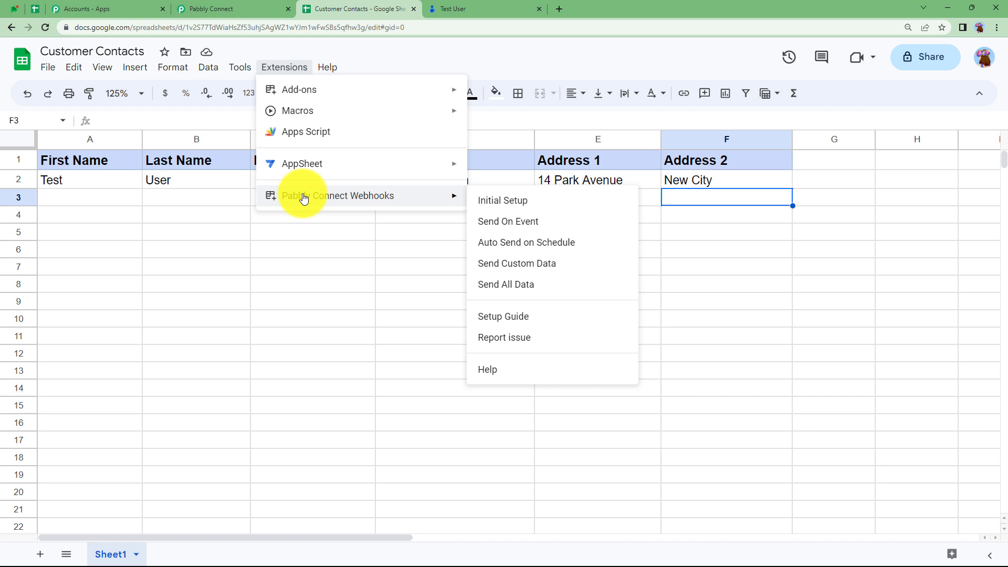
{"action": "left_click", "coordinate": [496, 201]}
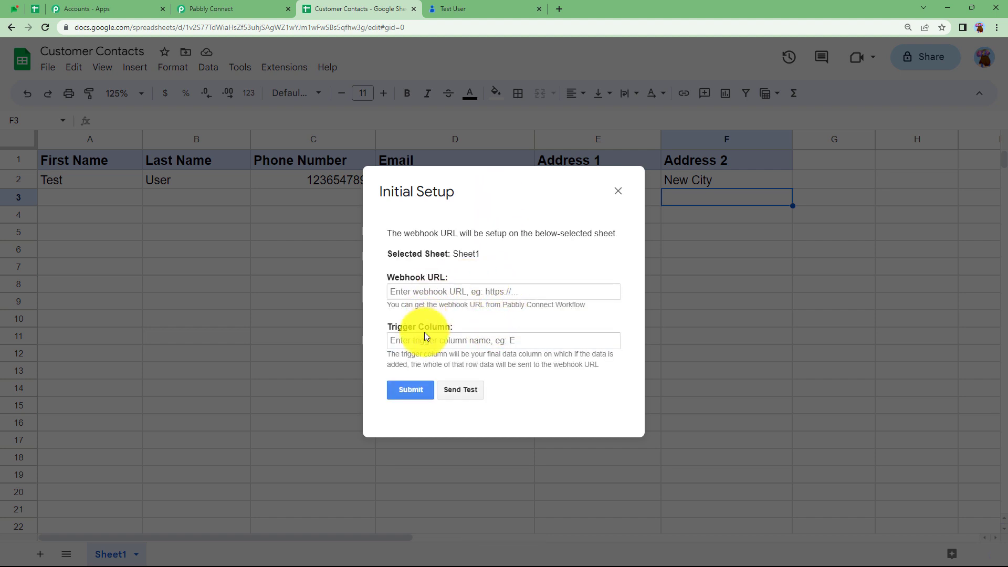
{"action": "left_click", "coordinate": [452, 293]}
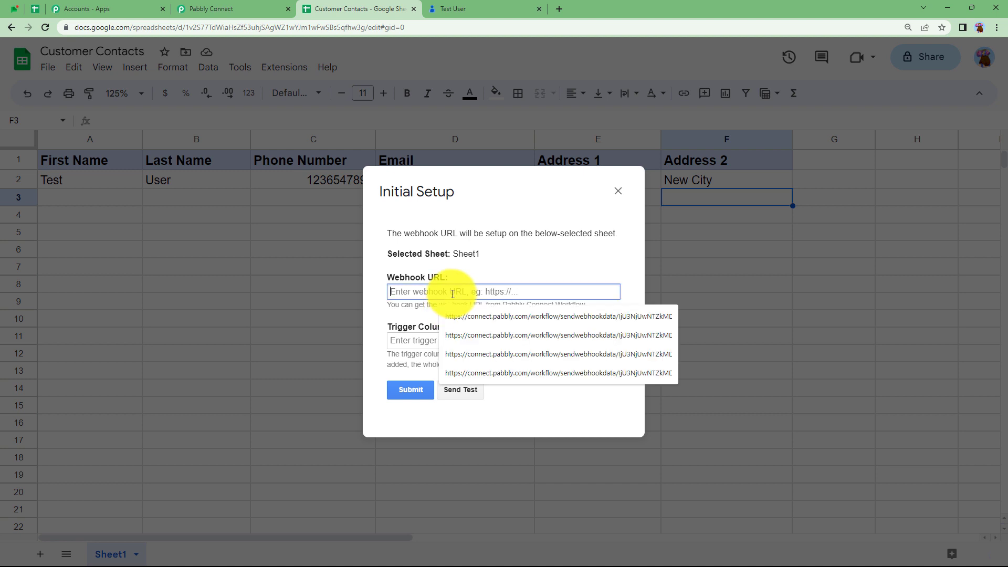
{"action": "key", "text": "ctrl+v"}
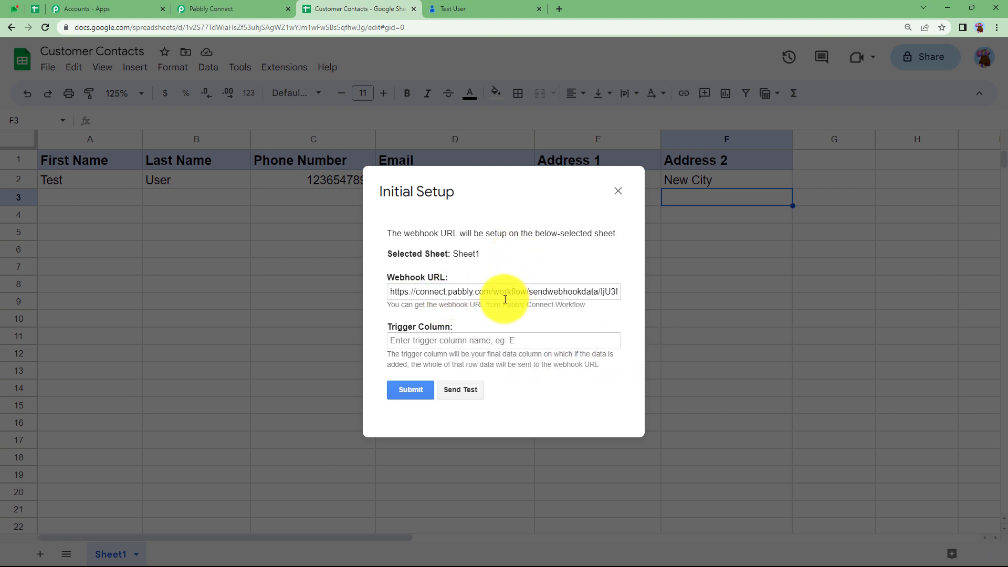
{"action": "left_click", "coordinate": [430, 340]}
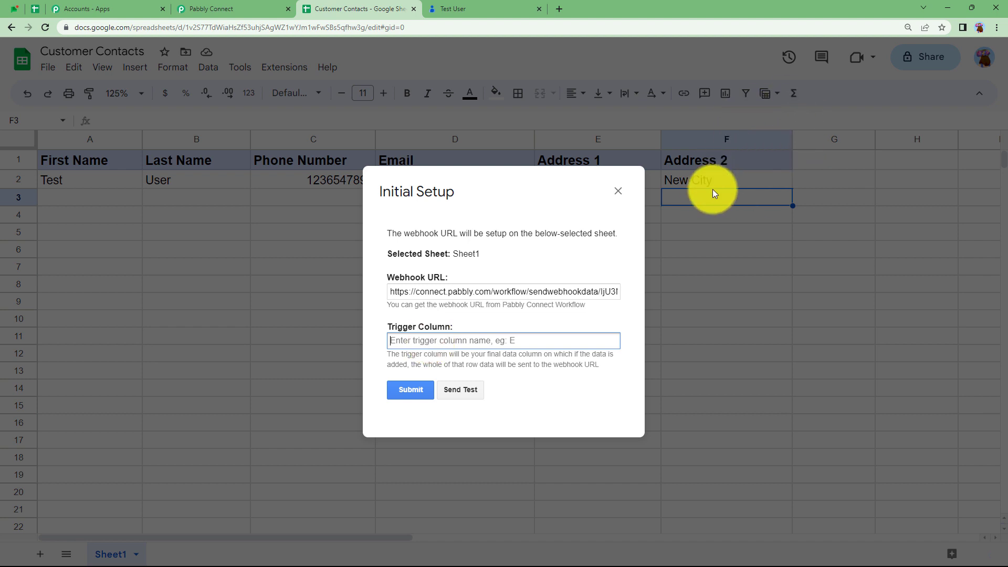
{"action": "type", "text": "F"}
{"action": "left_click", "coordinate": [413, 391]}
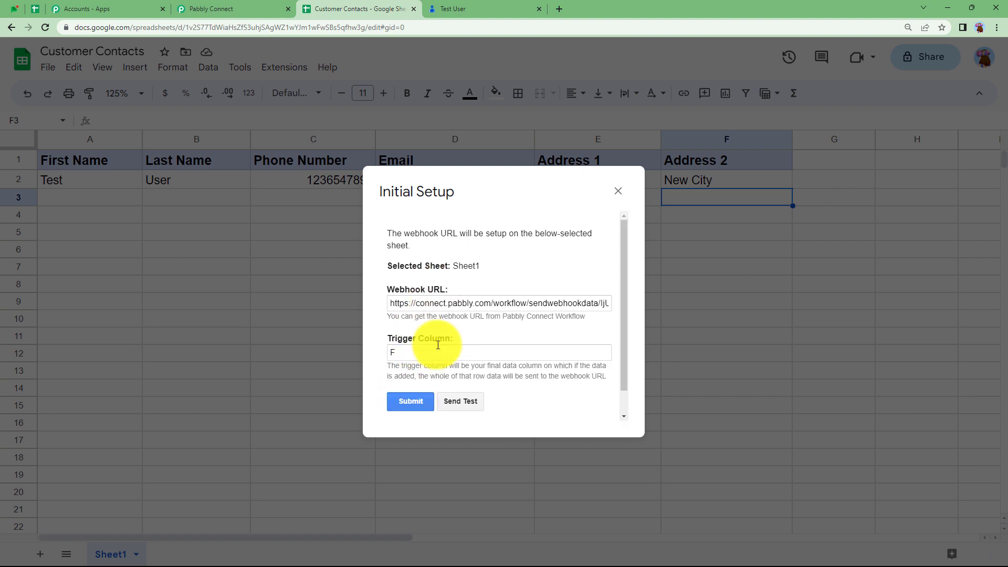
- Send the test row and confirm Pabbly Connect received its data
{"action": "scroll", "coordinate": [414, 380], "scroll_direction": "down", "scroll_amount": 1}
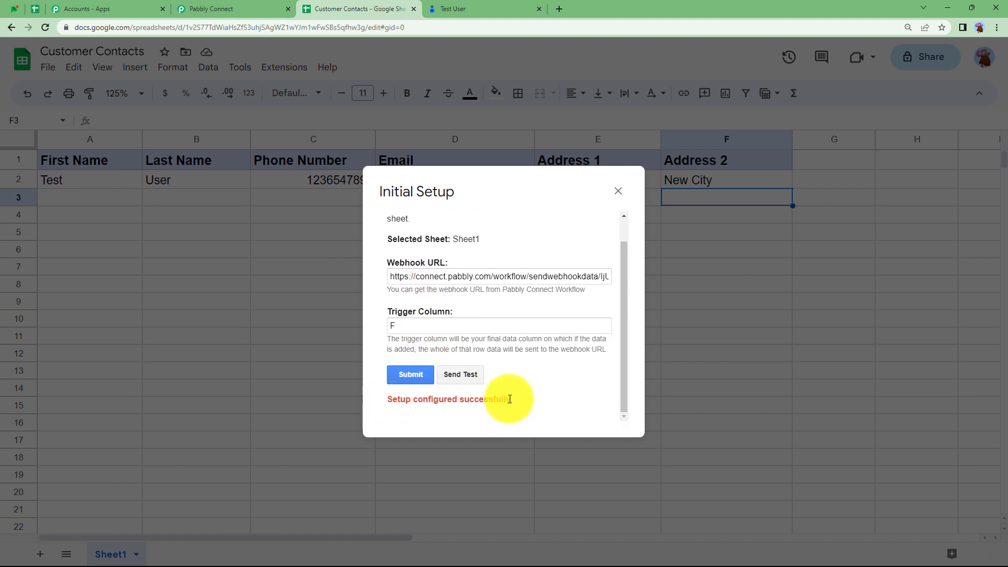
{"action": "left_click", "coordinate": [459, 374]}
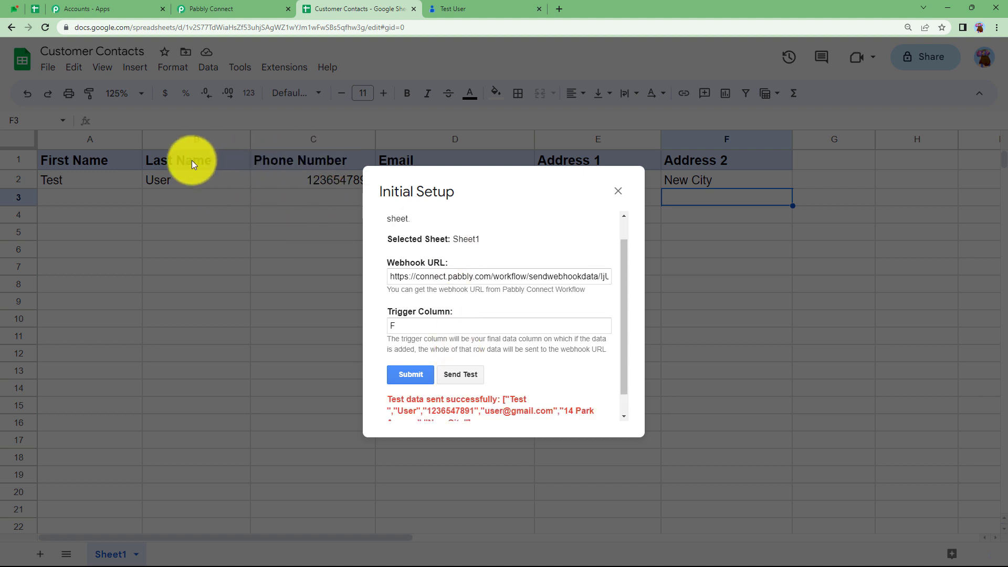
{"action": "left_click", "coordinate": [219, 5]}
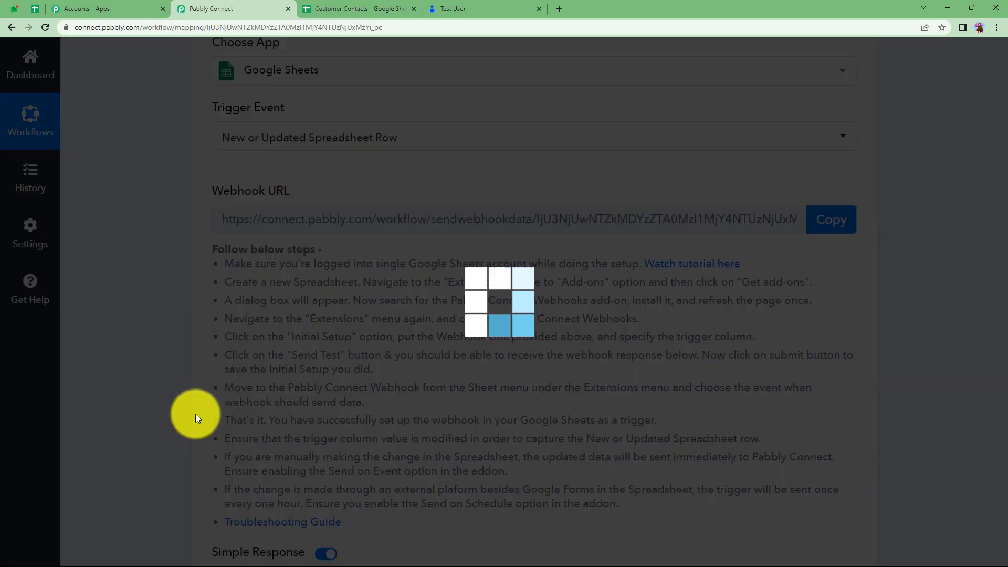
{"action": "scroll", "coordinate": [195, 414], "scroll_direction": "down", "scroll_amount": 8}
{"action": "scroll", "coordinate": [196, 415], "scroll_direction": "down", "scroll_amount": 2}
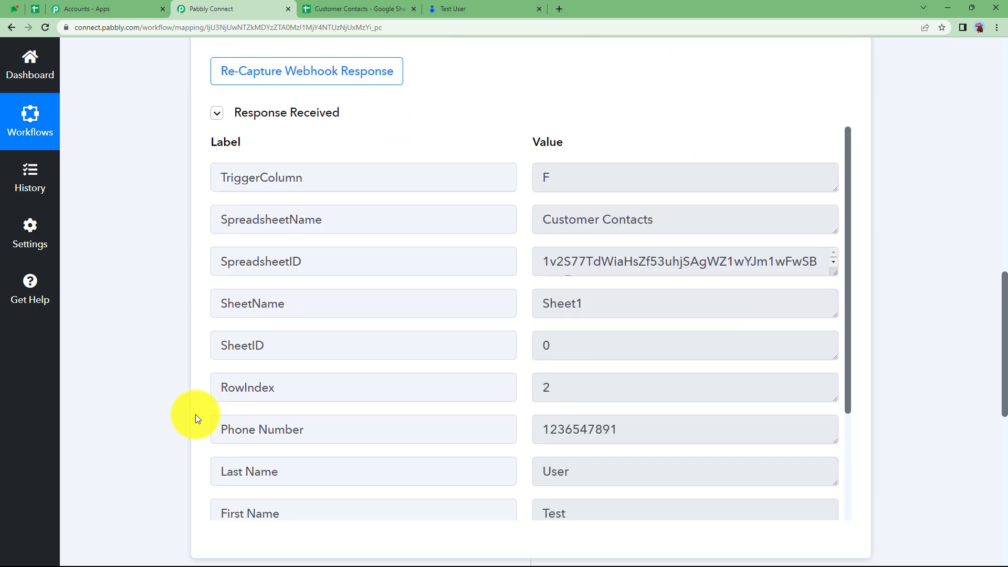
{"action": "left_click", "coordinate": [362, 4]}
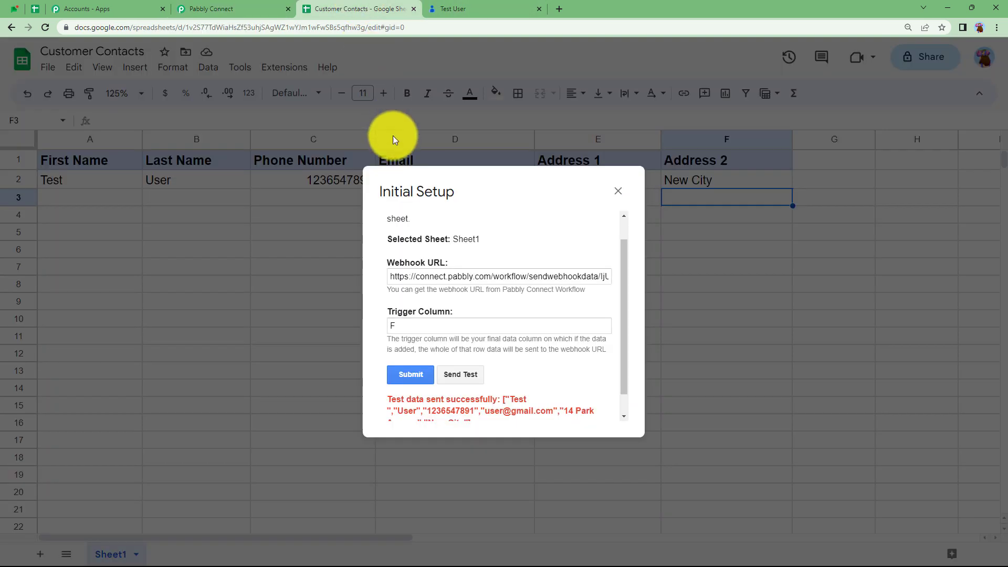
- Close Initial Setup, enable Send On Event for sheet edits, and return to Pabbly Connect
{"action": "left_click", "coordinate": [618, 192]}
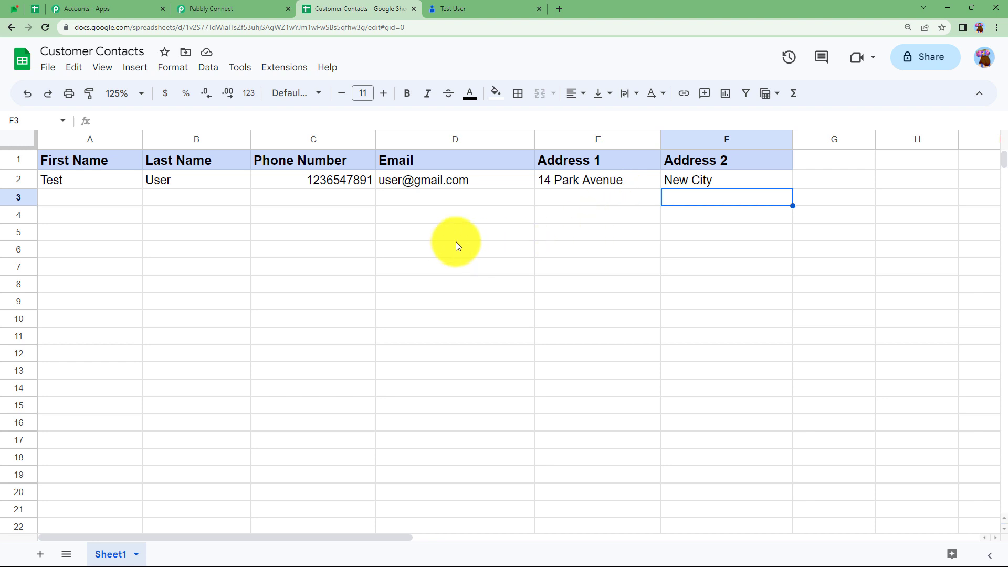
{"action": "left_click", "coordinate": [284, 68]}
{"action": "mouse_move", "coordinate": [307, 203]}
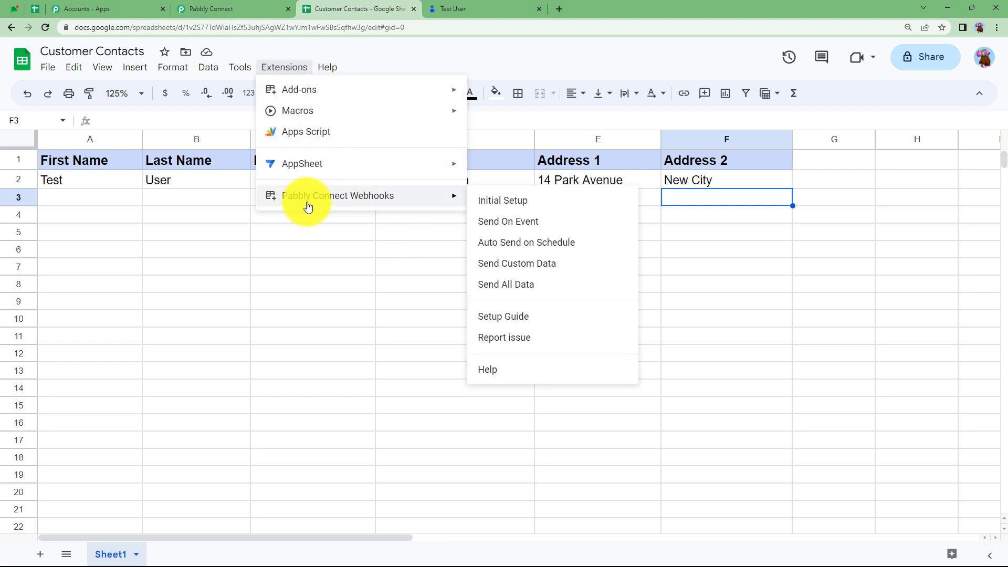
{"action": "left_click", "coordinate": [519, 221]}
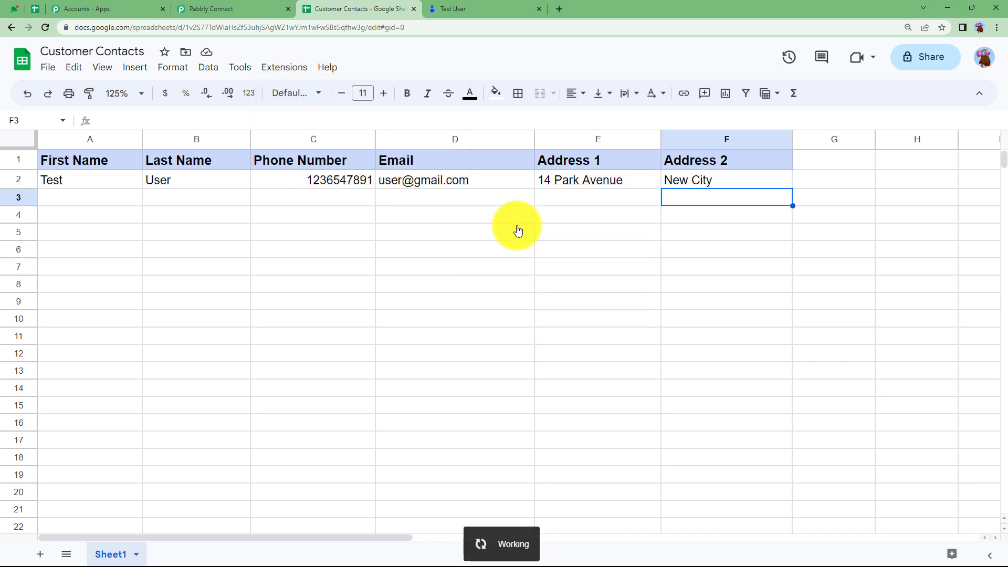
{"action": "left_click", "coordinate": [414, 197]}
{"action": "left_click", "coordinate": [409, 220]}
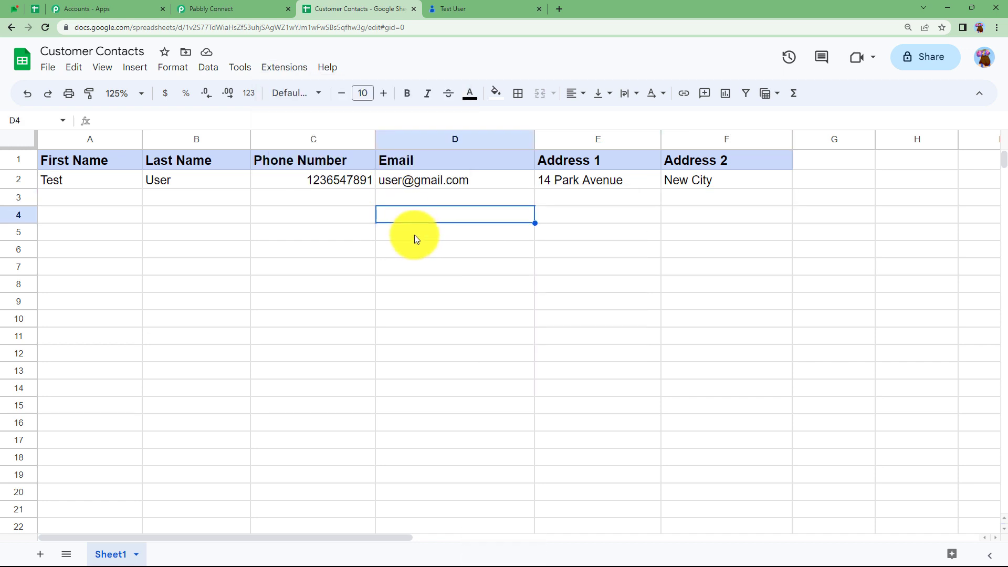
{"action": "left_click", "coordinate": [414, 235]}
{"action": "left_click", "coordinate": [412, 251]}
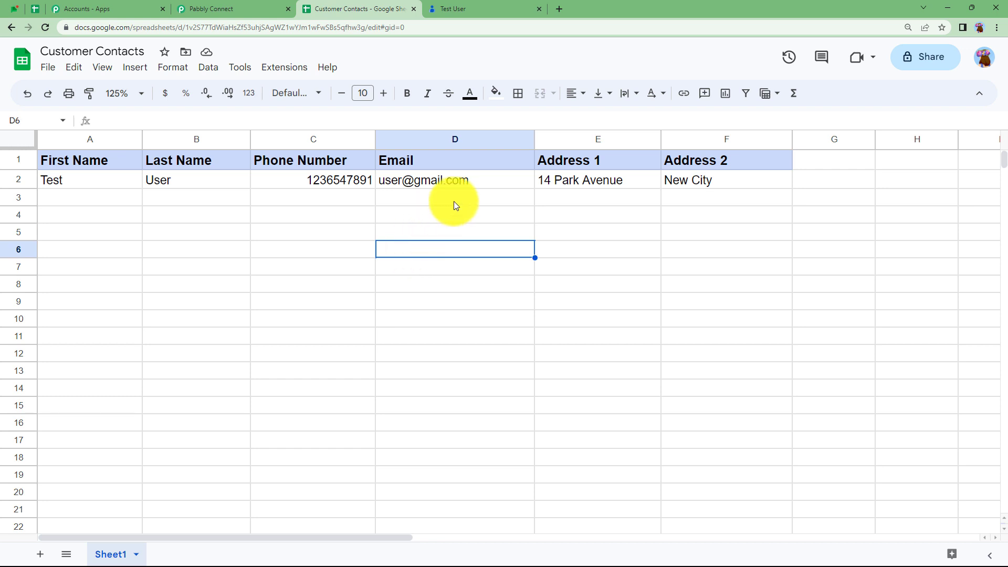
{"action": "left_click", "coordinate": [254, 9]}
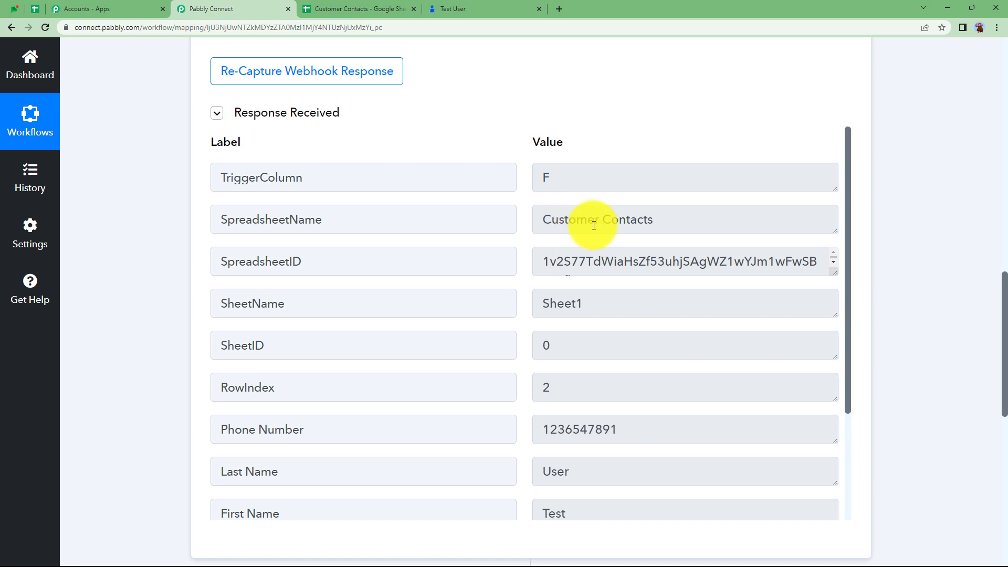
- Review the captured row data (Customer Contacts, Sheet1, row 2) and collapse the Google Sheets trigger
{"action": "scroll", "coordinate": [648, 358], "scroll_direction": "down", "scroll_amount": 3}
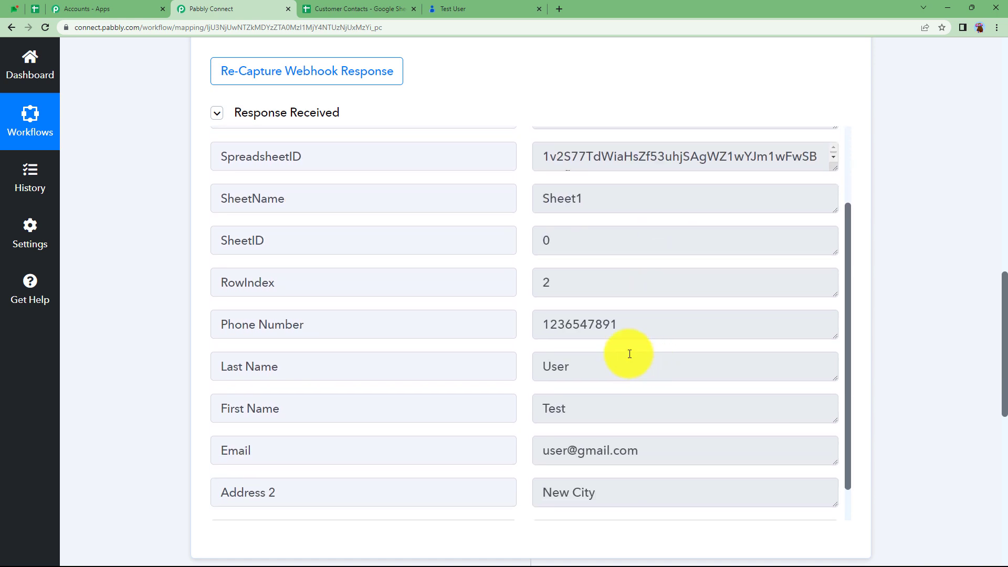
{"action": "scroll", "coordinate": [669, 314], "scroll_direction": "down", "scroll_amount": 2}
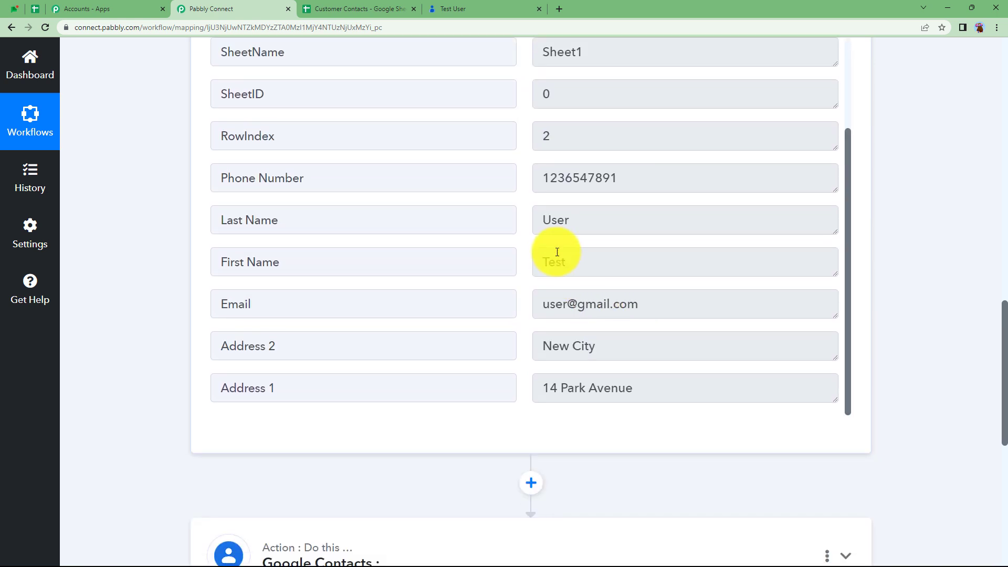
{"action": "scroll", "coordinate": [594, 305], "scroll_direction": "down", "scroll_amount": 2}
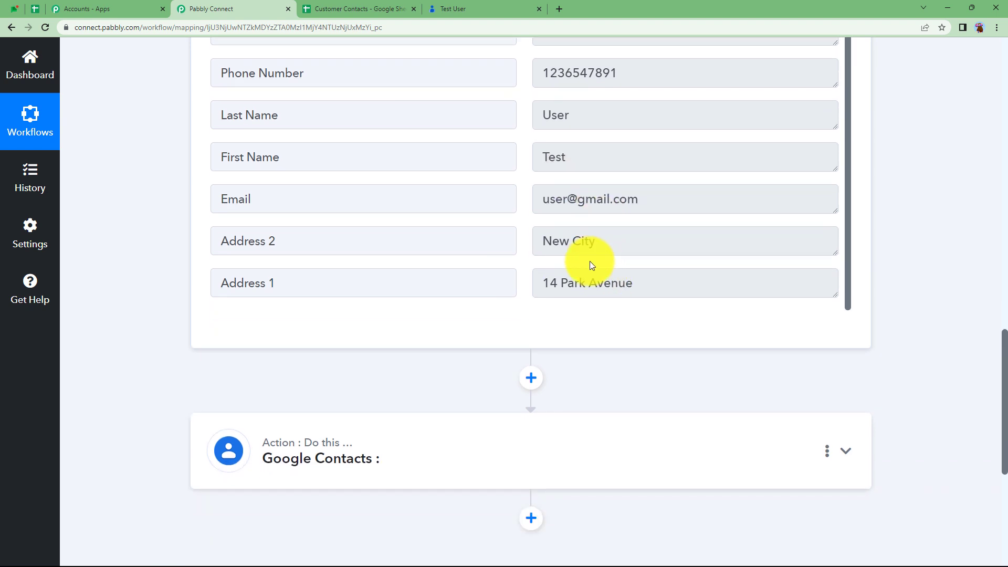
{"action": "scroll", "coordinate": [212, 276], "scroll_direction": "up", "scroll_amount": 10}
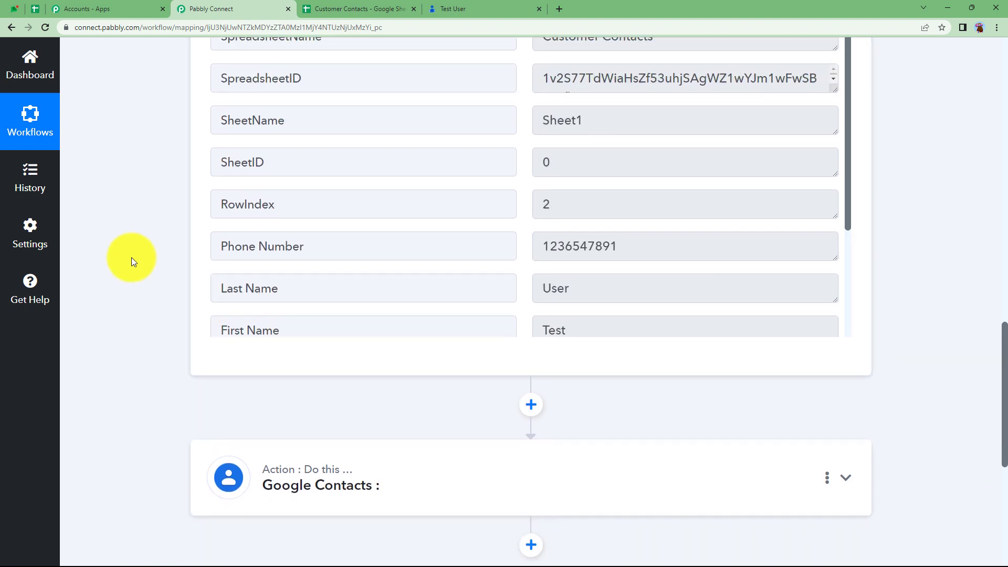
{"action": "scroll", "coordinate": [131, 257], "scroll_direction": "up", "scroll_amount": 10}
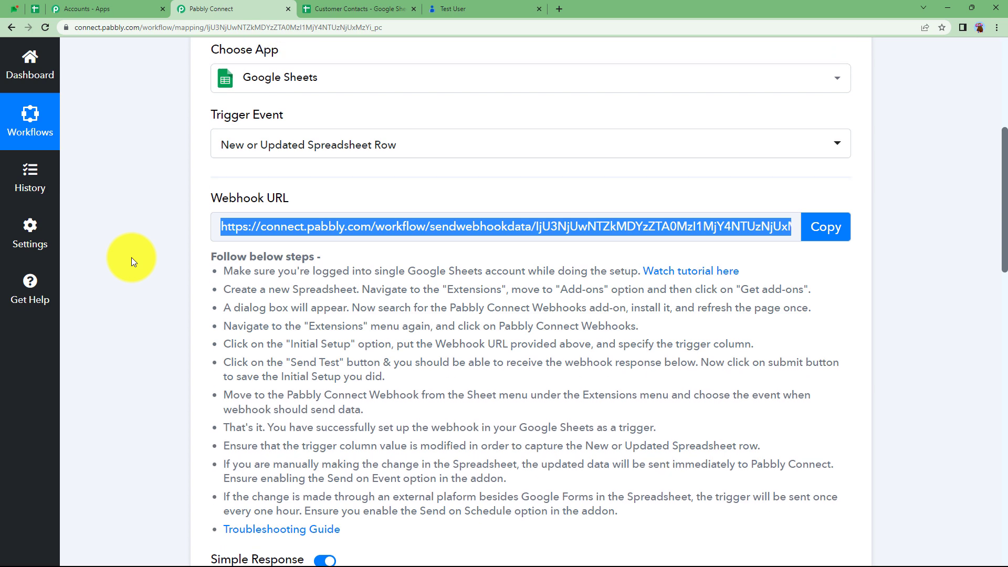
{"action": "left_click", "coordinate": [413, 119]}
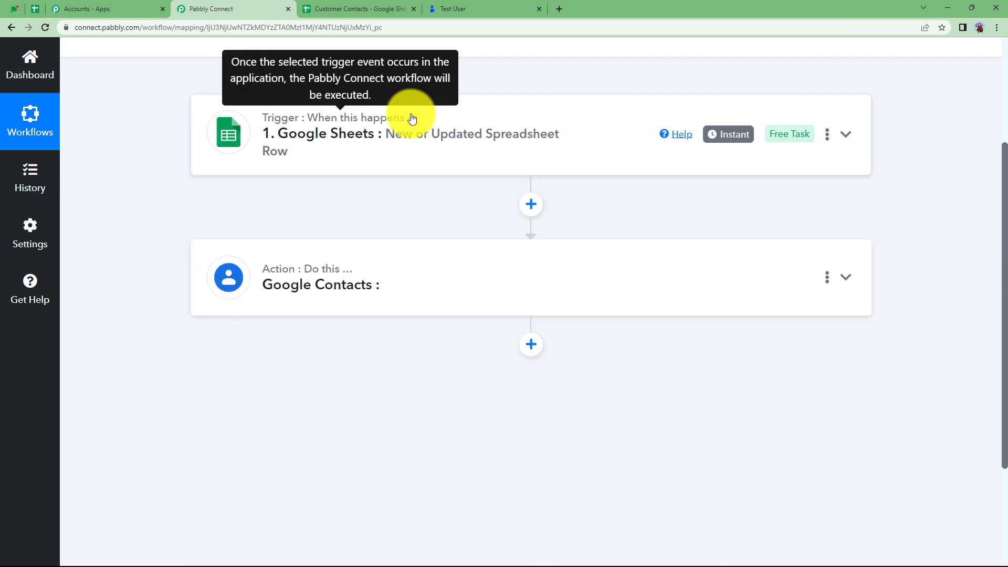
- Set the Google Contacts action event to Search Contact and begin connecting an account
{"action": "left_click", "coordinate": [386, 298]}
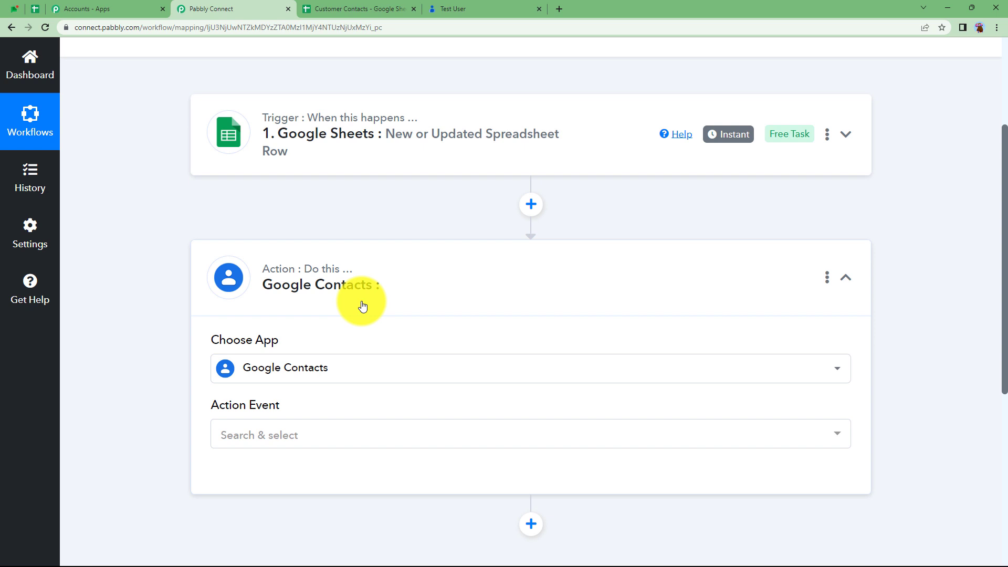
{"action": "left_click", "coordinate": [307, 440]}
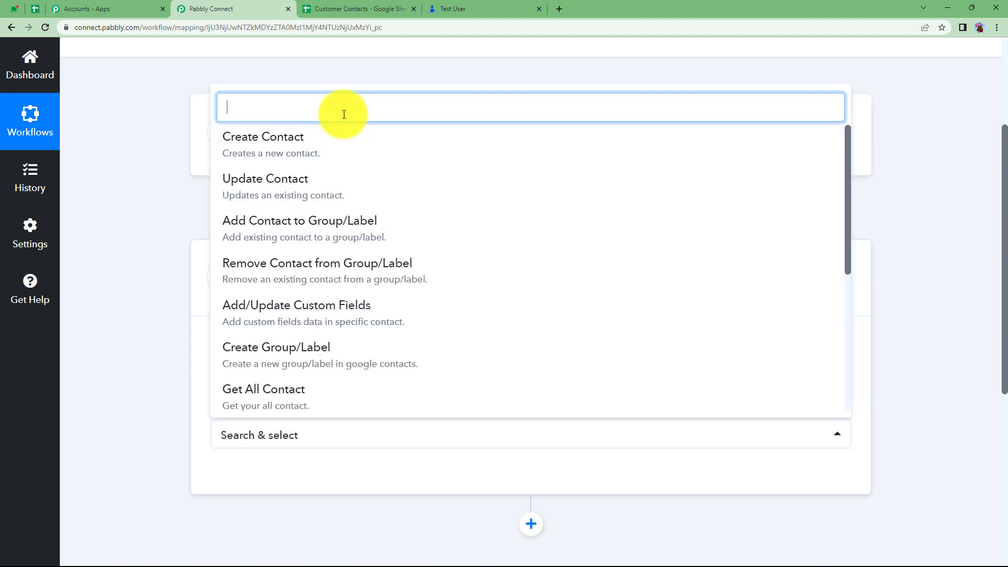
{"action": "type", "text": "SEAR"}
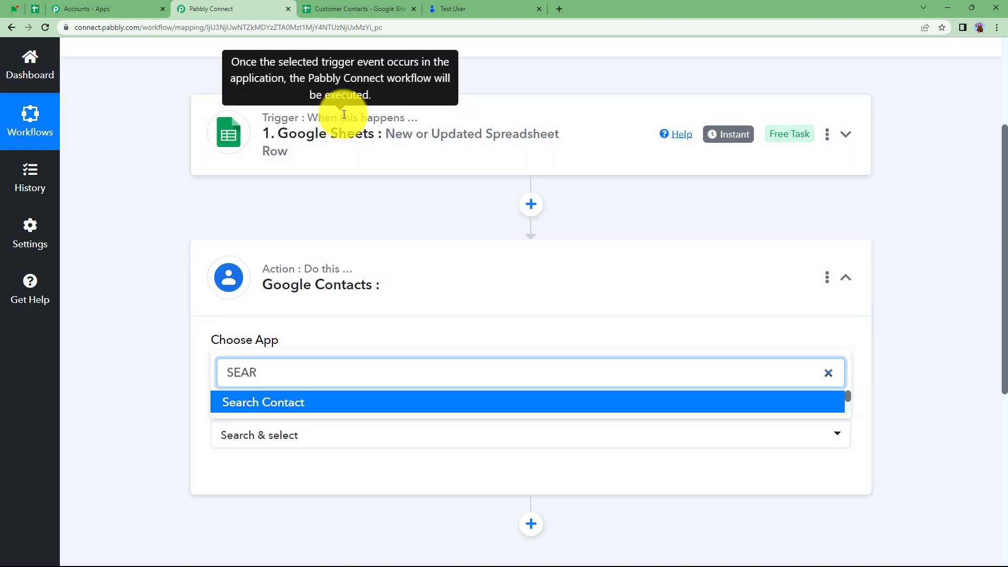
{"action": "left_click", "coordinate": [305, 408]}
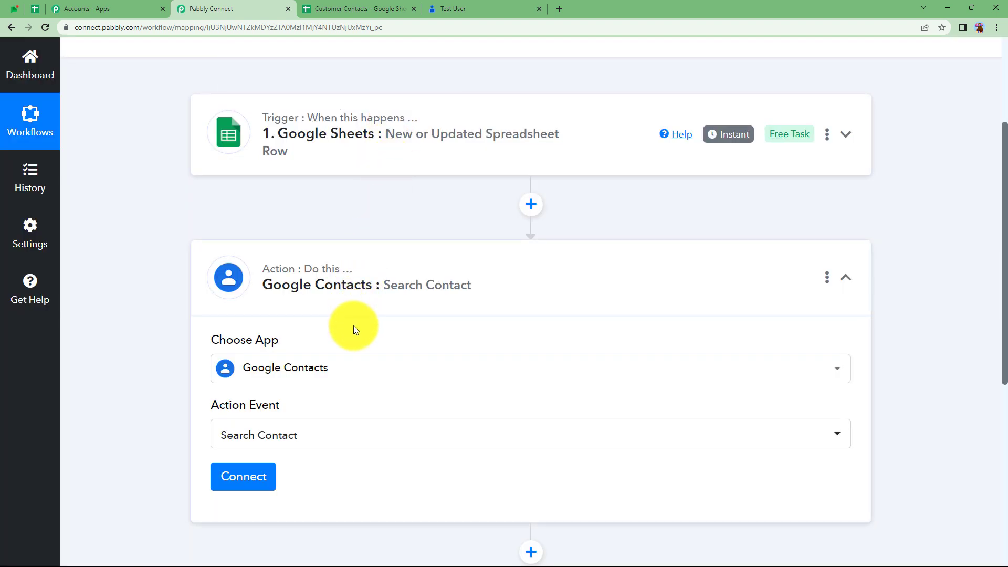
{"action": "scroll", "coordinate": [279, 436], "scroll_direction": "down", "scroll_amount": 2}
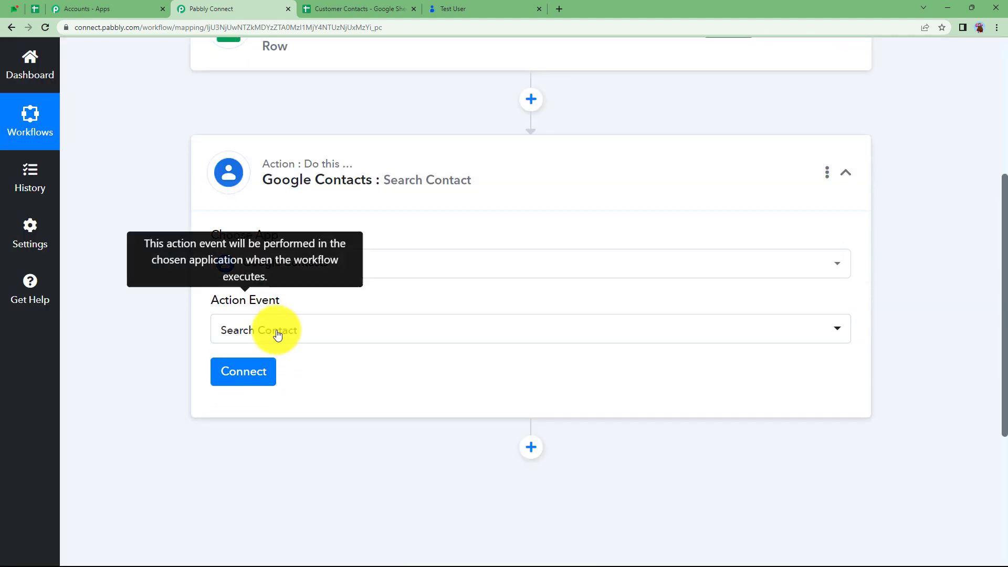
{"action": "left_click", "coordinate": [247, 371]}
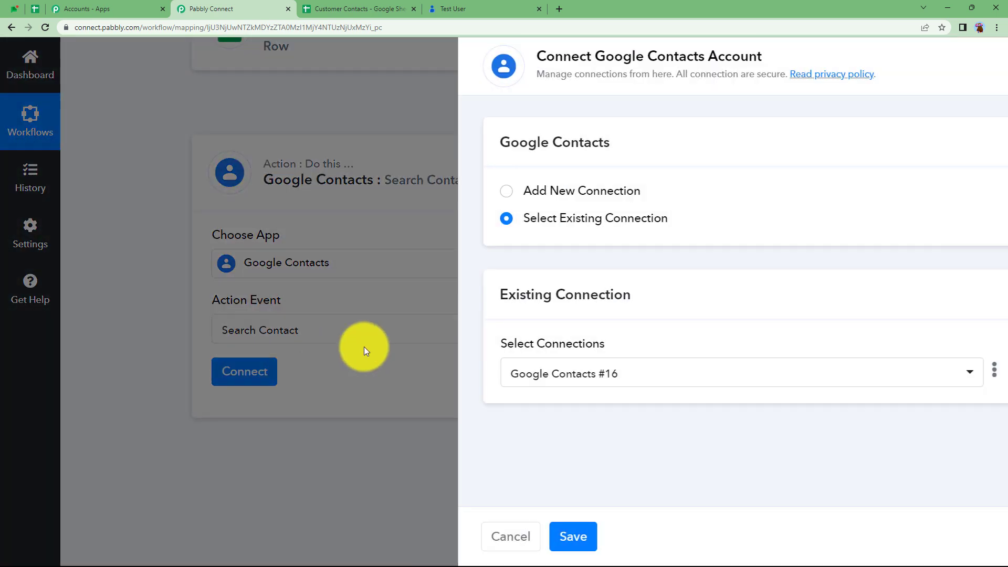
- Add a new Google Contacts connection by signing in with Google and allowing access
{"action": "left_click", "coordinate": [530, 191]}
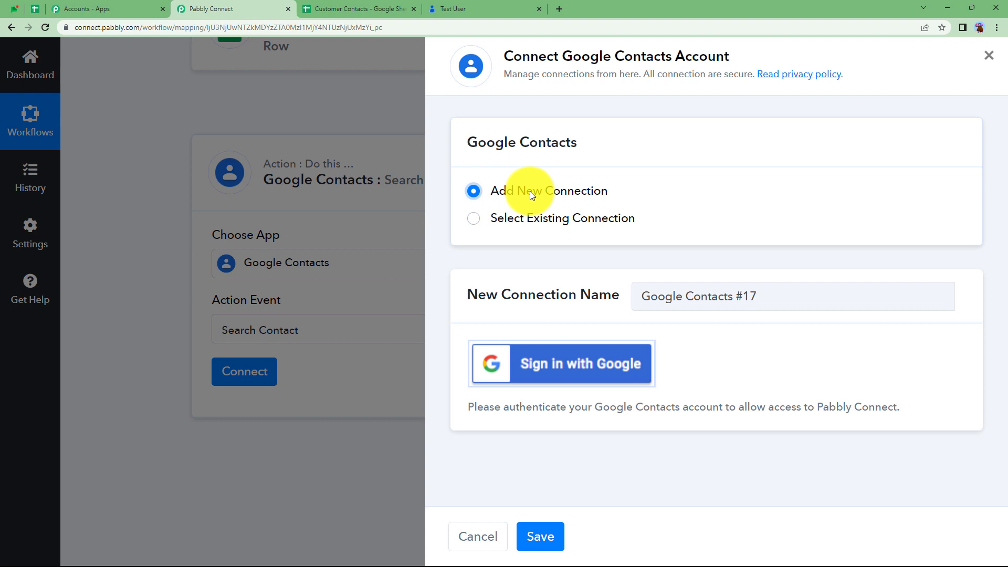
{"action": "left_click", "coordinate": [602, 369]}
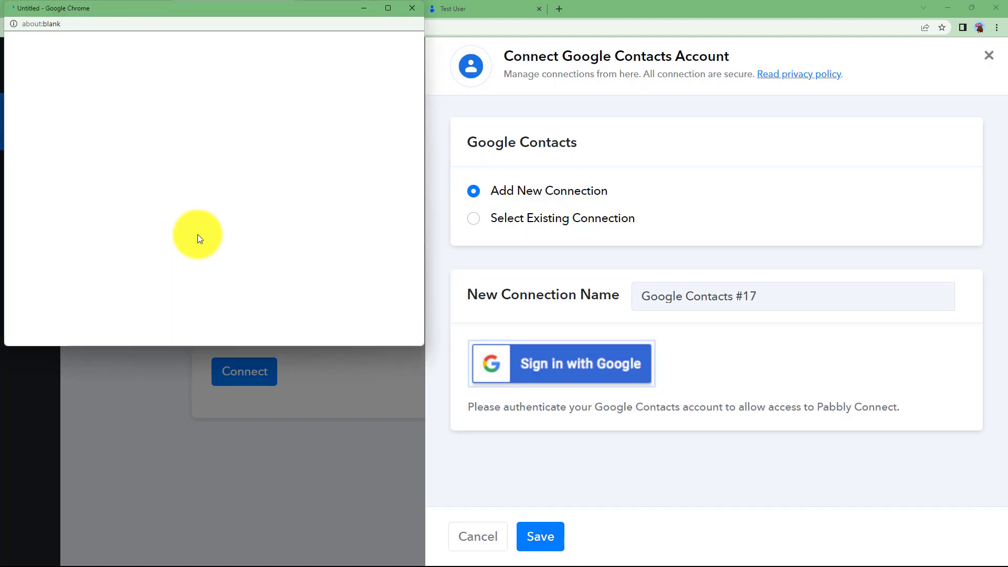
{"action": "left_click", "coordinate": [330, 274]}
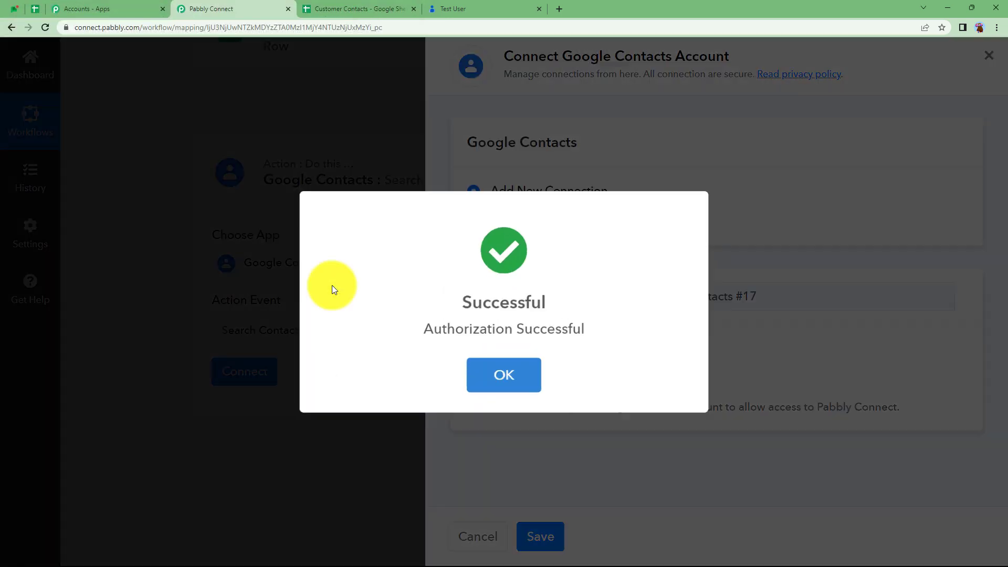
{"action": "left_click", "coordinate": [504, 386]}
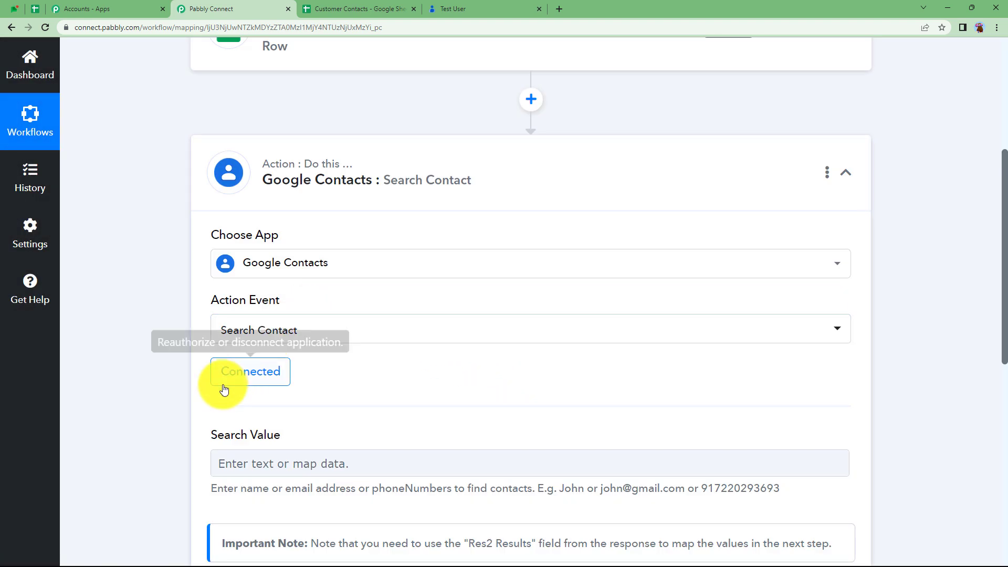
{"action": "scroll", "coordinate": [187, 390], "scroll_direction": "down", "scroll_amount": 2}
- Focus Search Value and check the row data in the Customer Contacts spreadsheet
{"action": "left_click", "coordinate": [236, 360]}
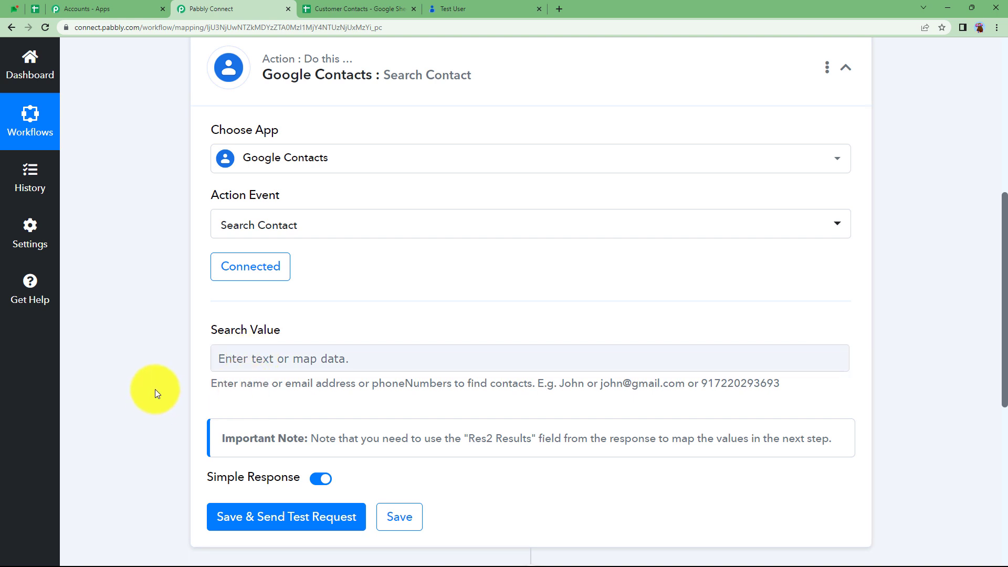
{"action": "scroll", "coordinate": [379, 98], "scroll_direction": "up", "scroll_amount": 2}
{"action": "left_click", "coordinate": [367, 8]}
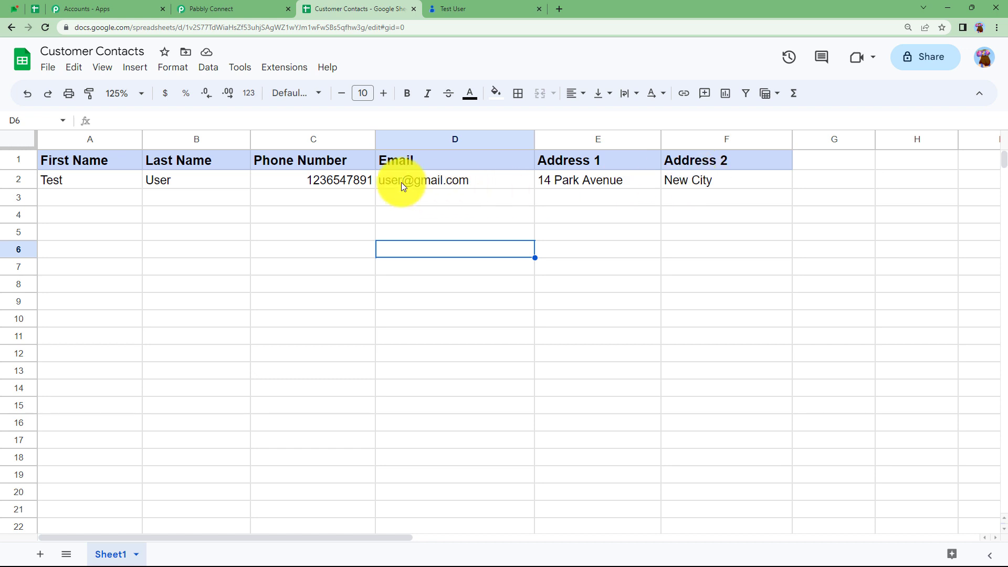
{"action": "mouse_move", "coordinate": [412, 182]}
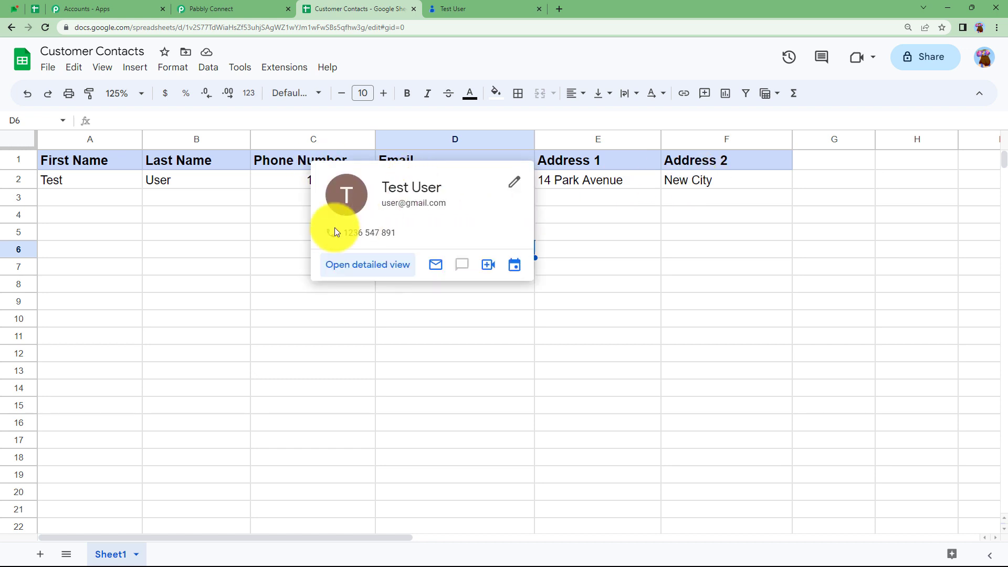
{"action": "left_click", "coordinate": [286, 243]}
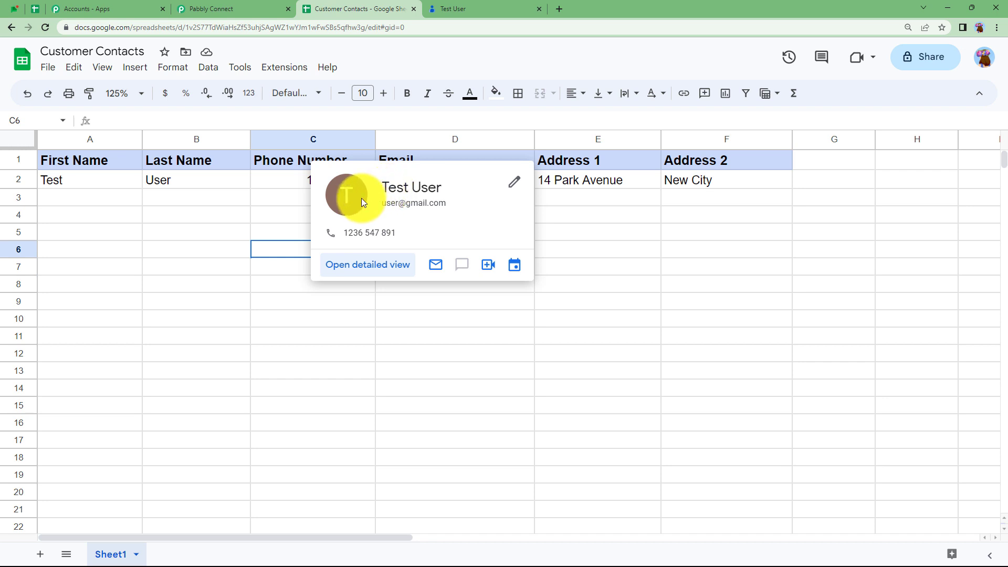
{"action": "left_click", "coordinate": [205, 8]}
- Map Search Value to the Email field from the Google Sheets step
{"action": "scroll", "coordinate": [289, 362], "scroll_direction": "down", "scroll_amount": 2}
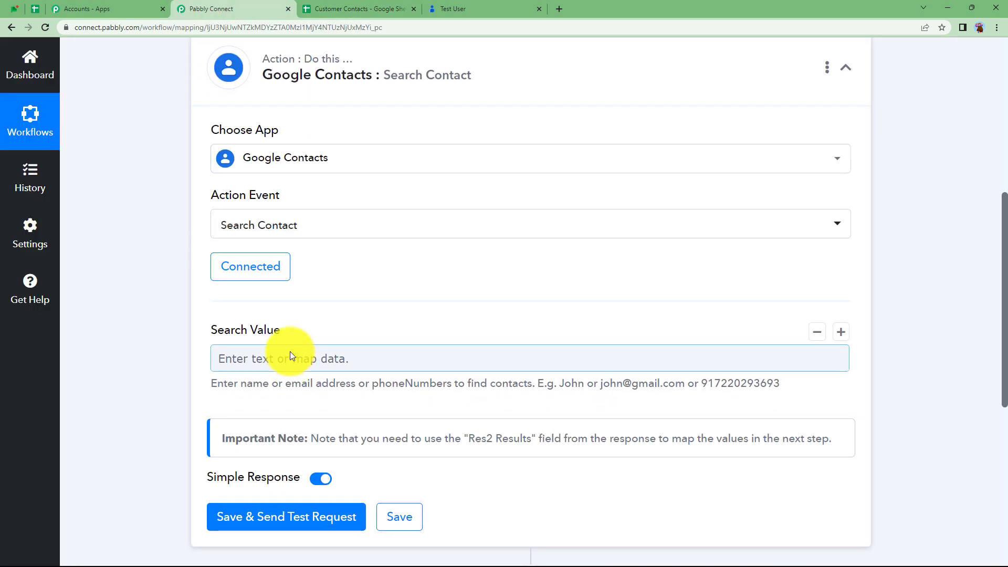
{"action": "left_click", "coordinate": [290, 357]}
{"action": "scroll", "coordinate": [139, 425], "scroll_direction": "down", "scroll_amount": 2}
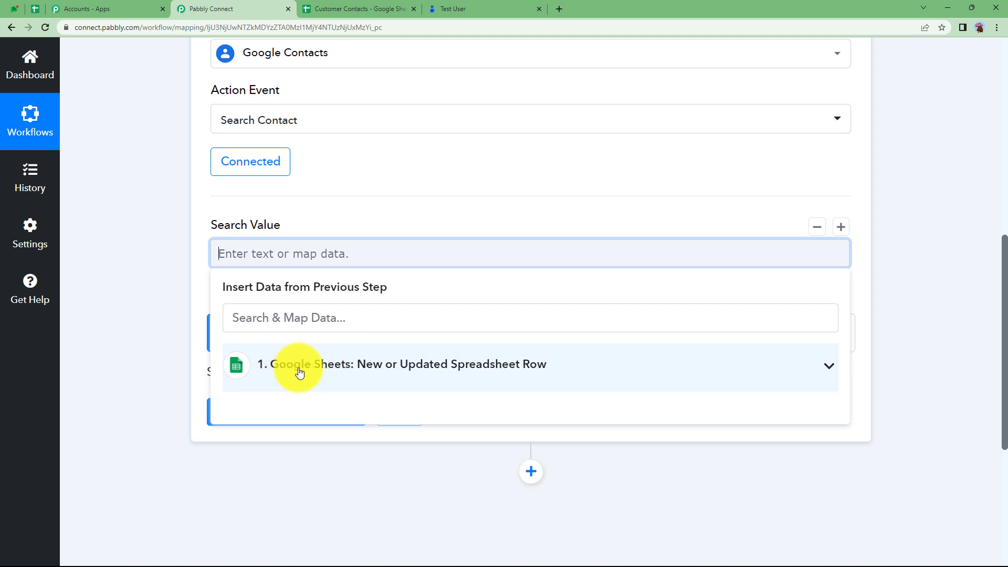
{"action": "left_click", "coordinate": [322, 371]}
{"action": "scroll", "coordinate": [336, 399], "scroll_direction": "down", "scroll_amount": 5}
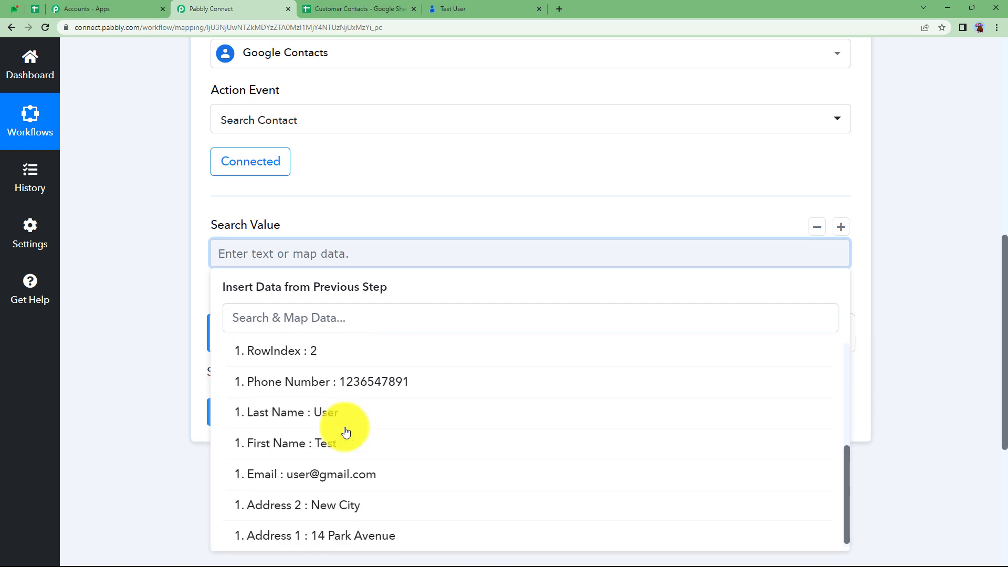
{"action": "left_click", "coordinate": [333, 468]}
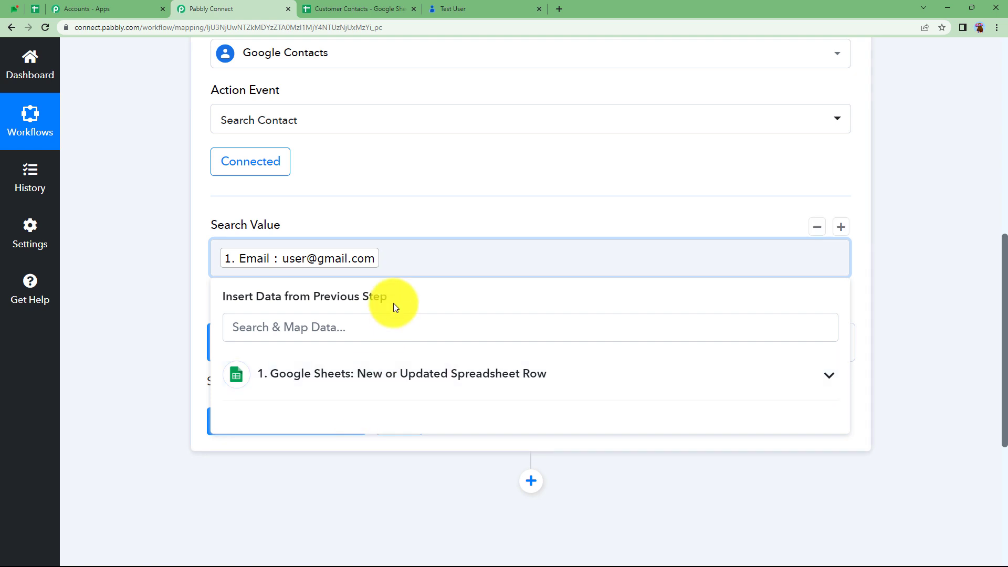
{"action": "left_click", "coordinate": [398, 208]}
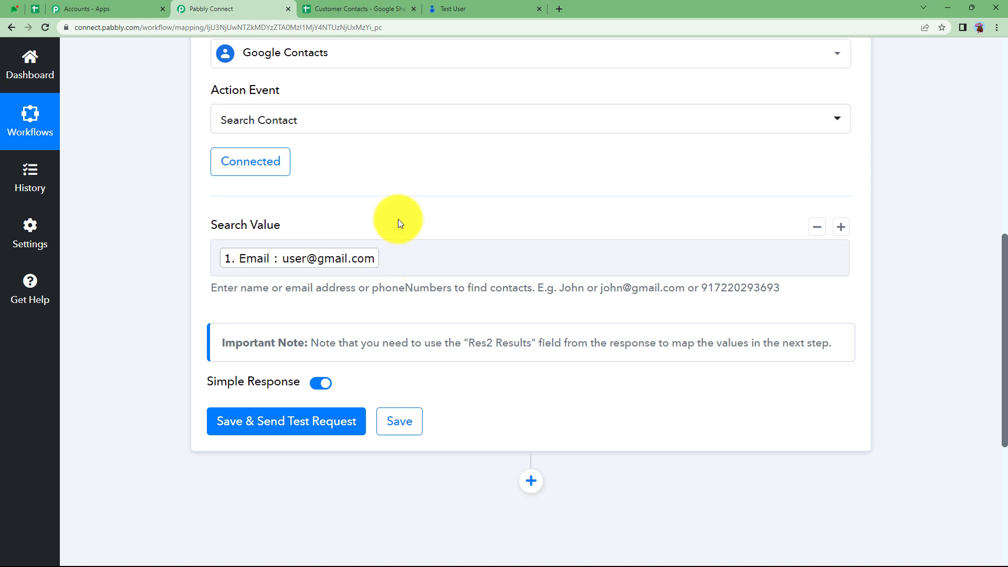
- Save the Search Contact step, run a test, and review the found contact's details
{"action": "left_click", "coordinate": [297, 420]}
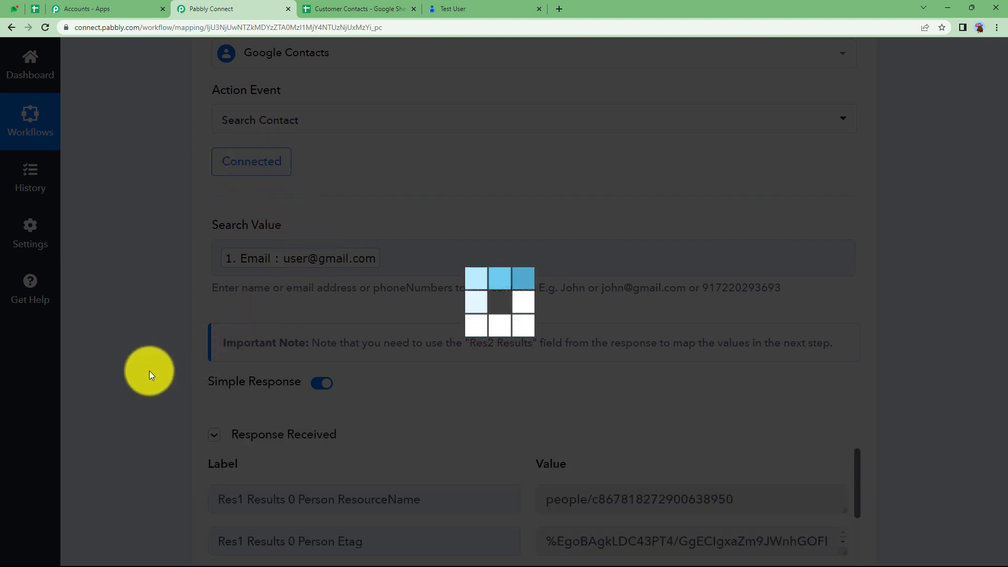
{"action": "scroll", "coordinate": [149, 371], "scroll_direction": "down", "scroll_amount": 4}
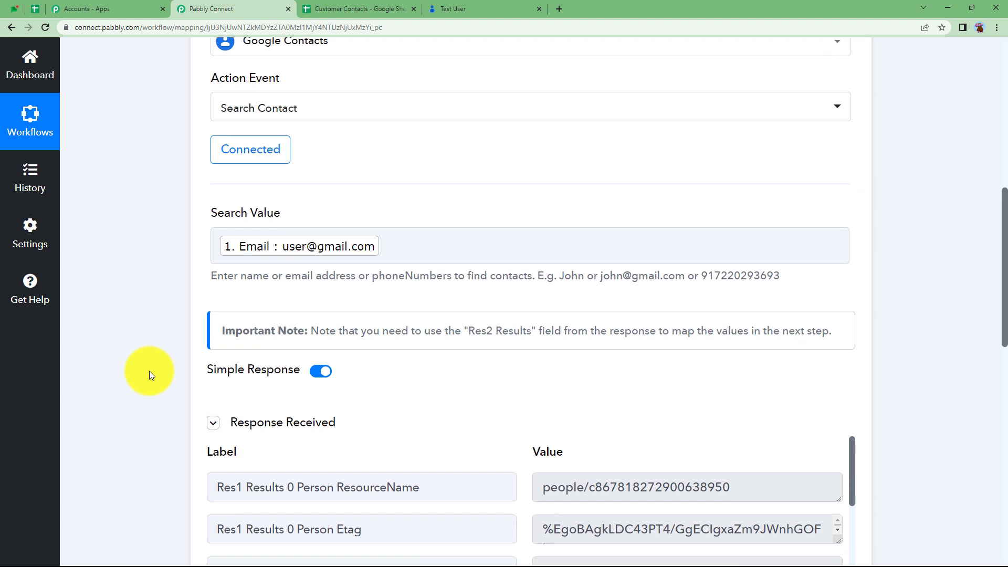
{"action": "scroll", "coordinate": [491, 369], "scroll_direction": "down", "scroll_amount": 2}
{"action": "left_click_drag", "start_coordinate": [603, 398], "coordinate": [479, 361]}
{"action": "scroll", "coordinate": [499, 417], "scroll_direction": "down", "scroll_amount": 3}
{"action": "scroll", "coordinate": [499, 417], "scroll_direction": "down", "scroll_amount": 7}
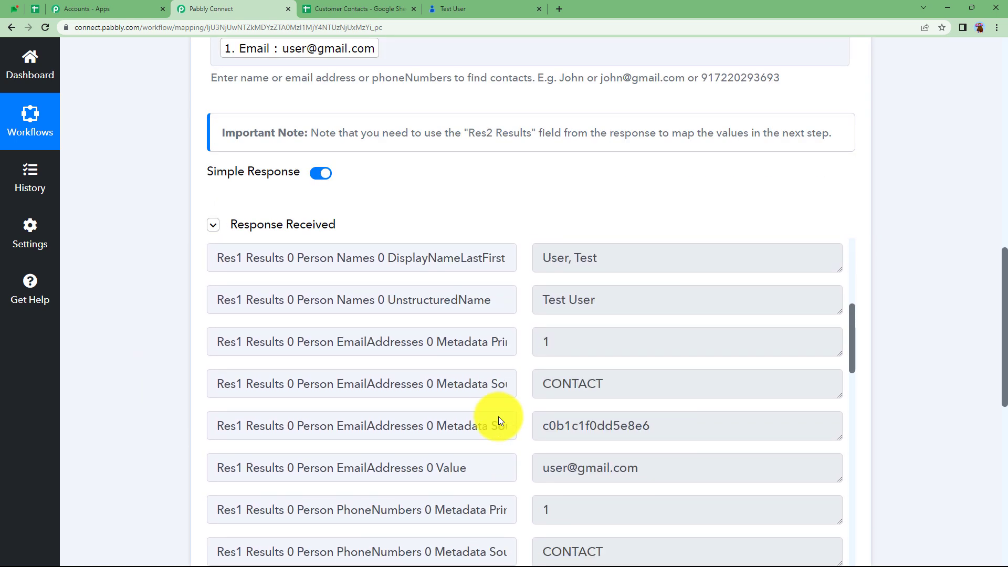
{"action": "left_click_drag", "start_coordinate": [663, 377], "coordinate": [513, 380]}
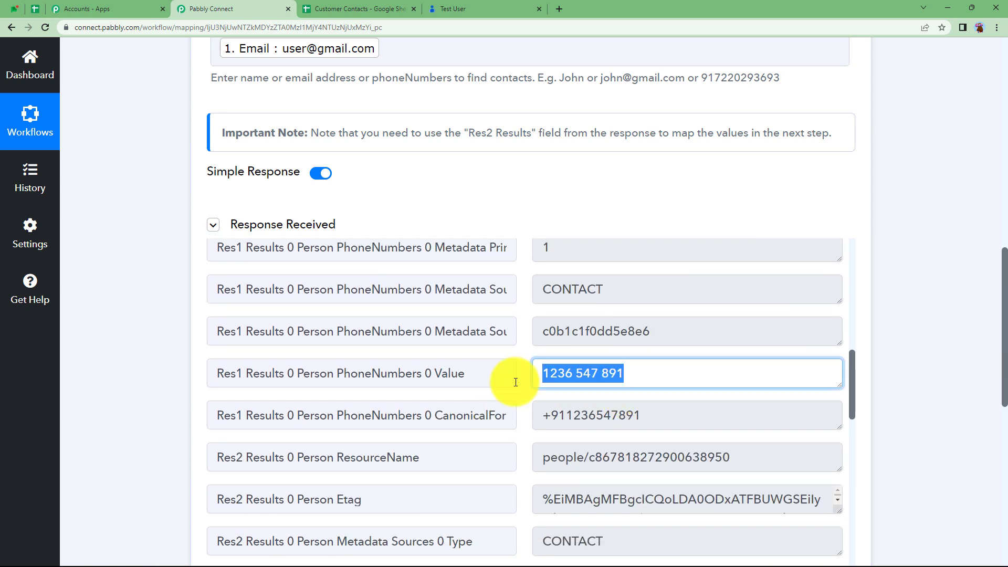
{"action": "scroll", "coordinate": [516, 378], "scroll_direction": "down", "scroll_amount": 6}
{"action": "scroll", "coordinate": [515, 382], "scroll_direction": "down", "scroll_amount": 8}
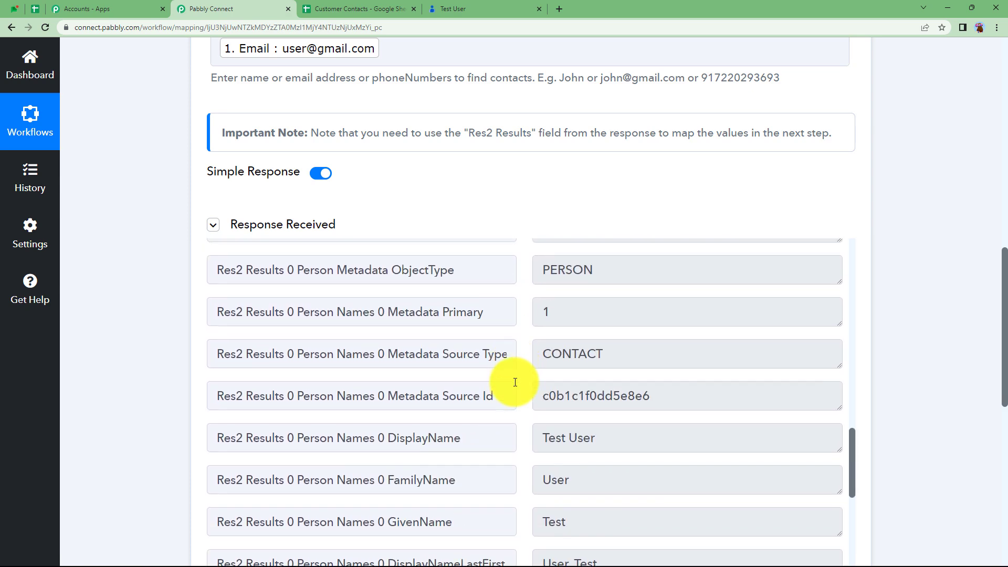
{"action": "scroll", "coordinate": [515, 381], "scroll_direction": "up", "scroll_amount": 15}
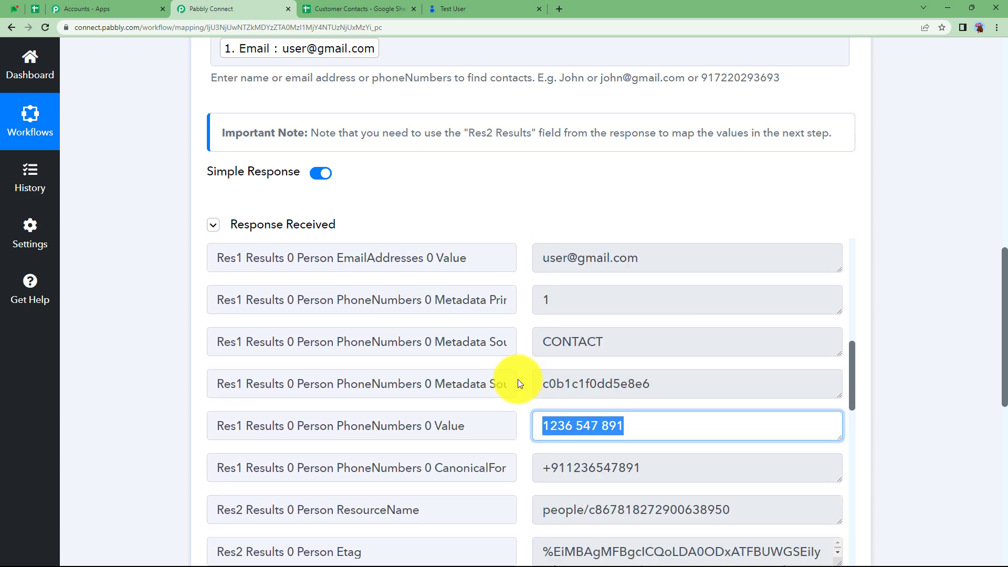
{"action": "scroll", "coordinate": [517, 379], "scroll_direction": "up", "scroll_amount": 2}
- Locate the Res2 ResourceName value in the response and scroll back to the top
{"action": "left_click_drag", "start_coordinate": [468, 133], "coordinate": [532, 135]}
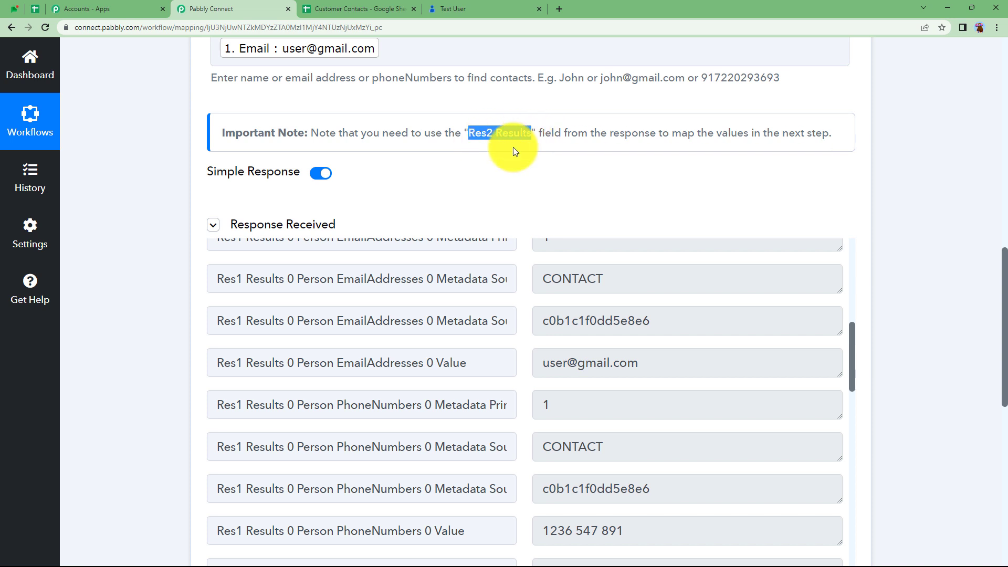
{"action": "scroll", "coordinate": [126, 421], "scroll_direction": "down", "scroll_amount": 2}
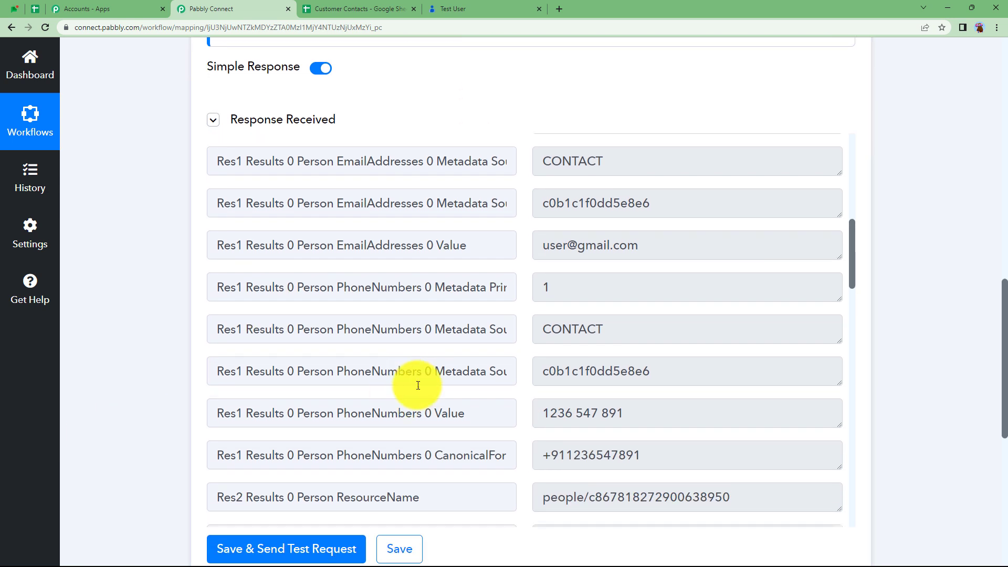
{"action": "scroll", "coordinate": [418, 385], "scroll_direction": "down", "scroll_amount": 3}
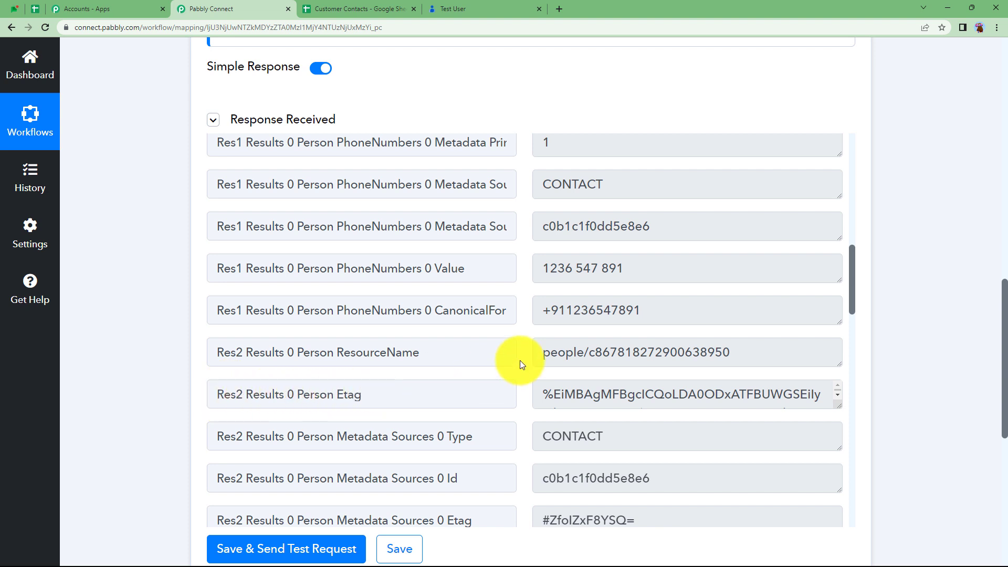
{"action": "left_click_drag", "start_coordinate": [541, 353], "coordinate": [527, 402]}
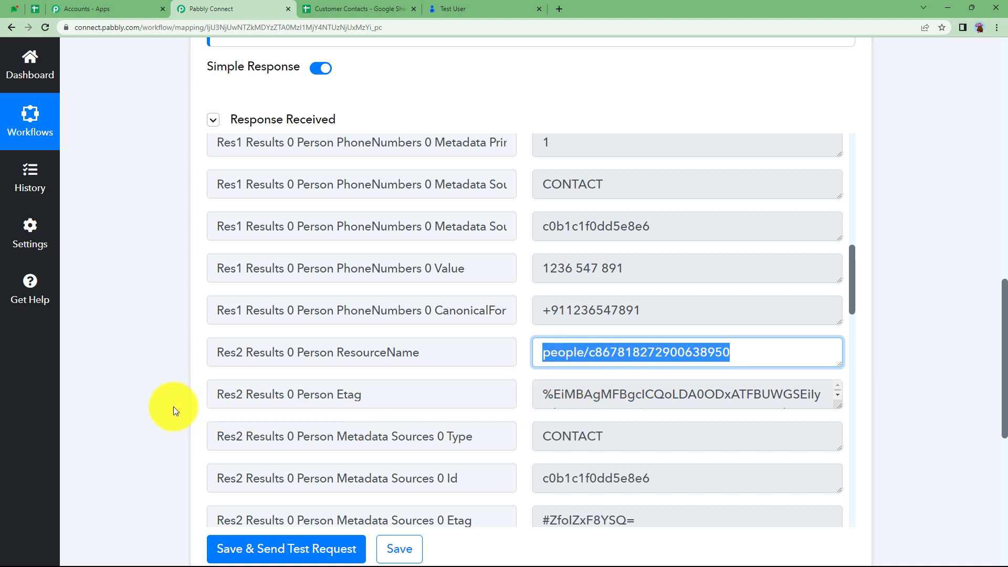
{"action": "scroll", "coordinate": [173, 406], "scroll_direction": "up", "scroll_amount": 2}
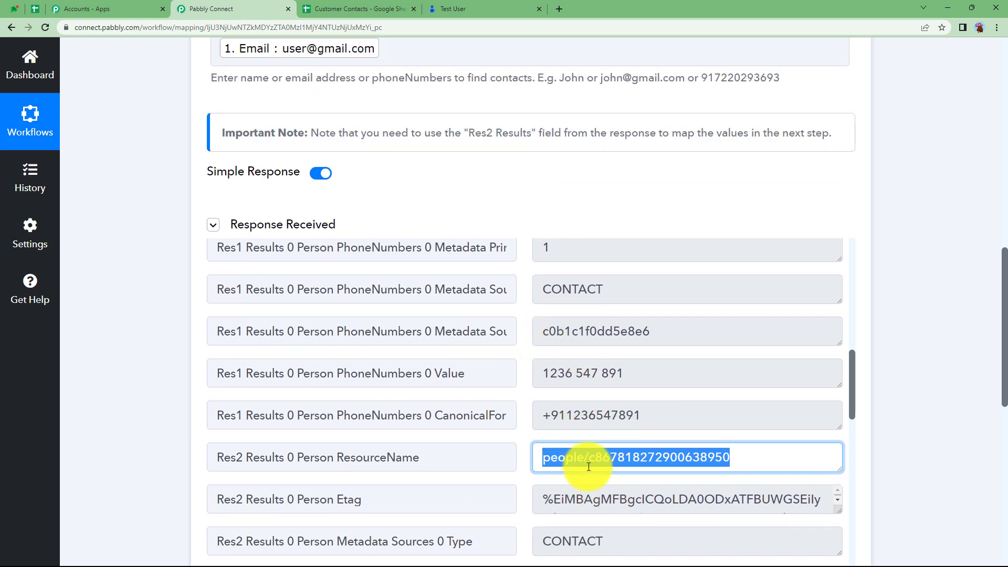
{"action": "scroll", "coordinate": [182, 406], "scroll_direction": "up", "scroll_amount": 1}
{"action": "scroll", "coordinate": [181, 403], "scroll_direction": "up", "scroll_amount": 11}
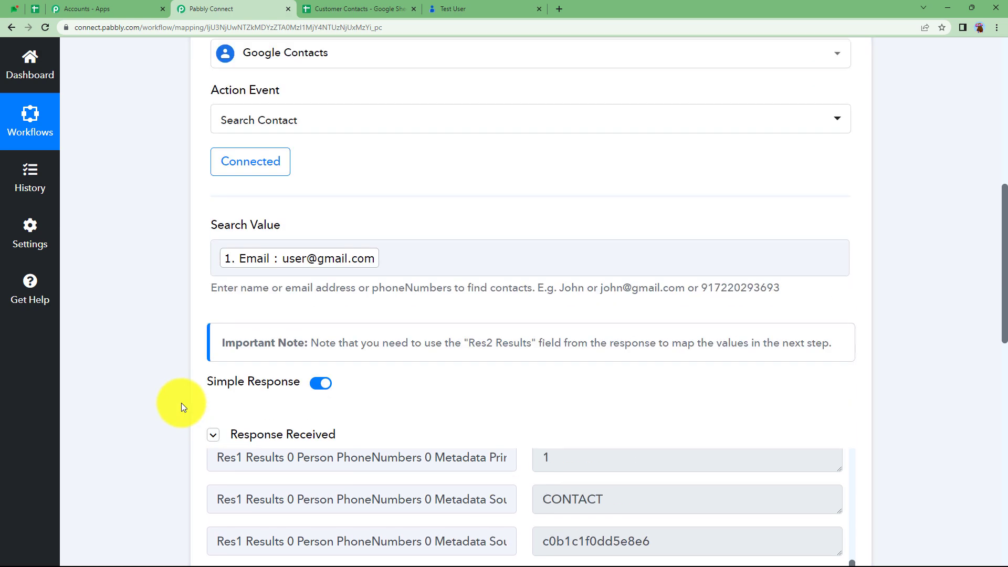
- Collapse Search Contact and add a Router step after it
{"action": "left_click", "coordinate": [329, 346]}
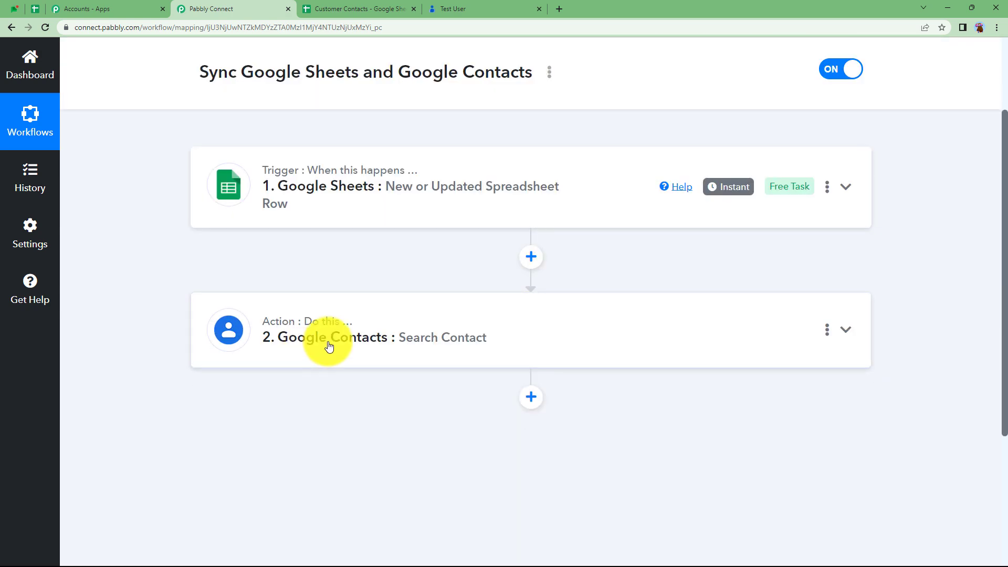
{"action": "scroll", "coordinate": [342, 333], "scroll_direction": "down", "scroll_amount": 2}
{"action": "left_click", "coordinate": [531, 292]}
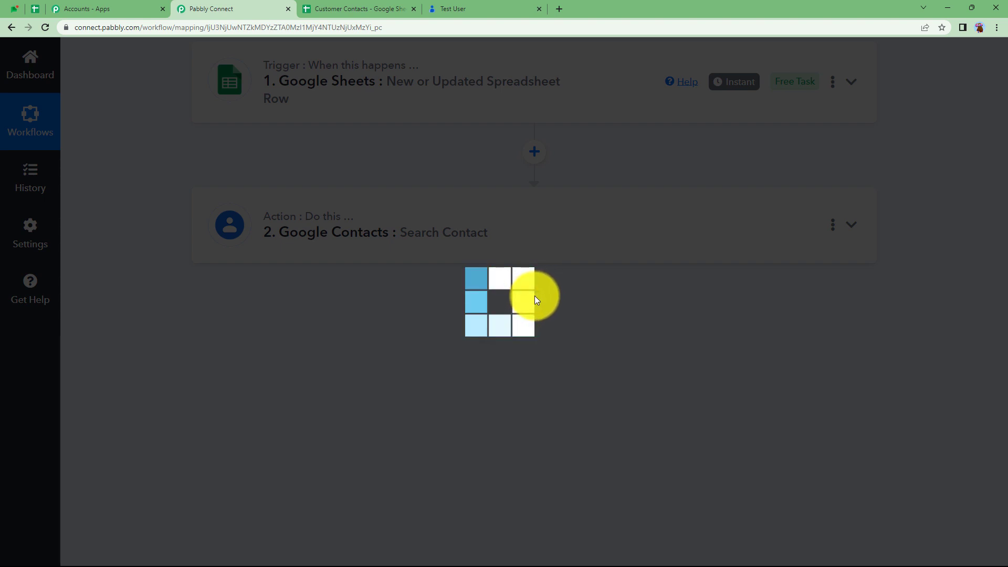
{"action": "scroll", "coordinate": [462, 383], "scroll_direction": "down", "scroll_amount": 2}
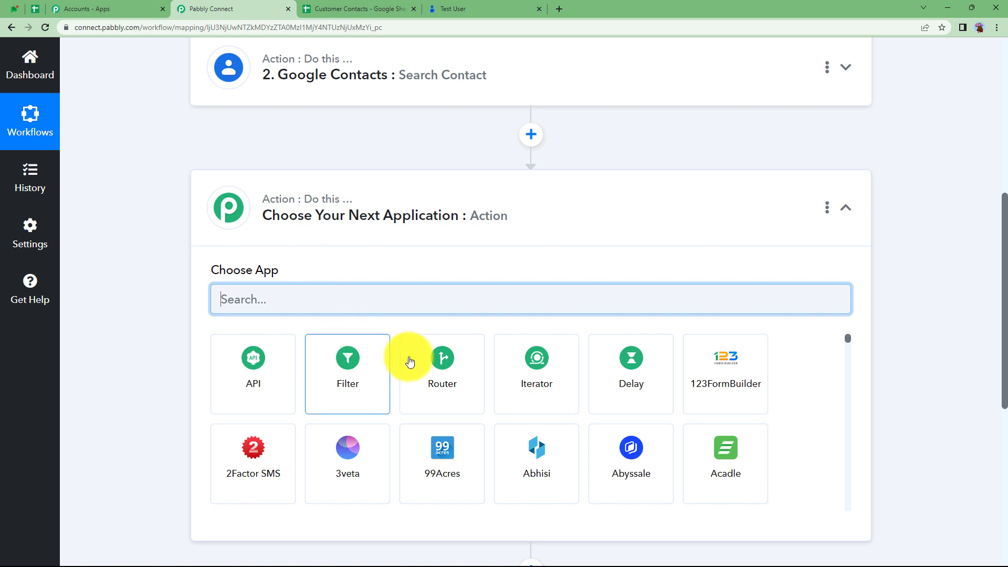
{"action": "left_click", "coordinate": [446, 356]}
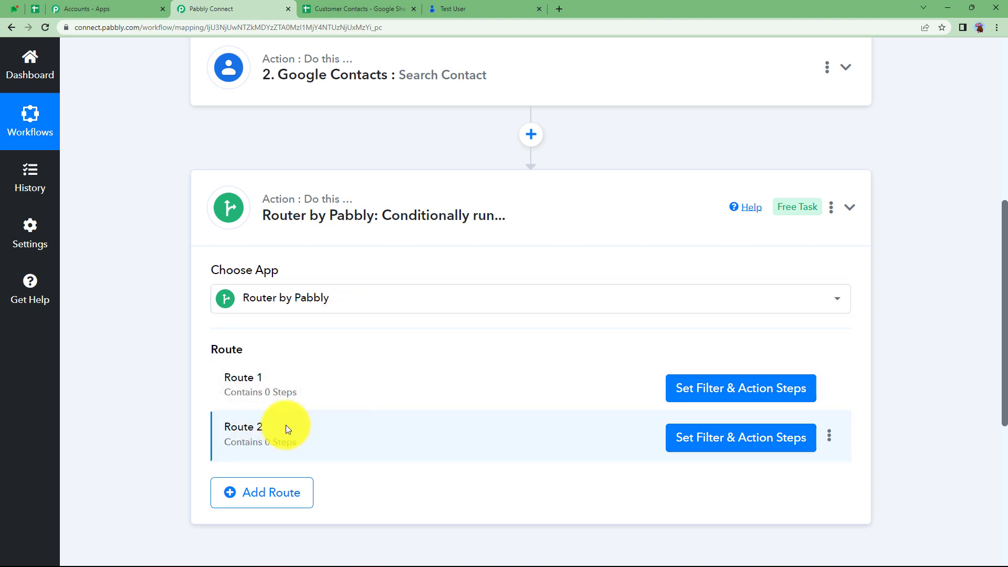
- Rename Route 1 to 'Exists' and Route 2 to 'Does Not Exists'
{"action": "left_click", "coordinate": [829, 386]}
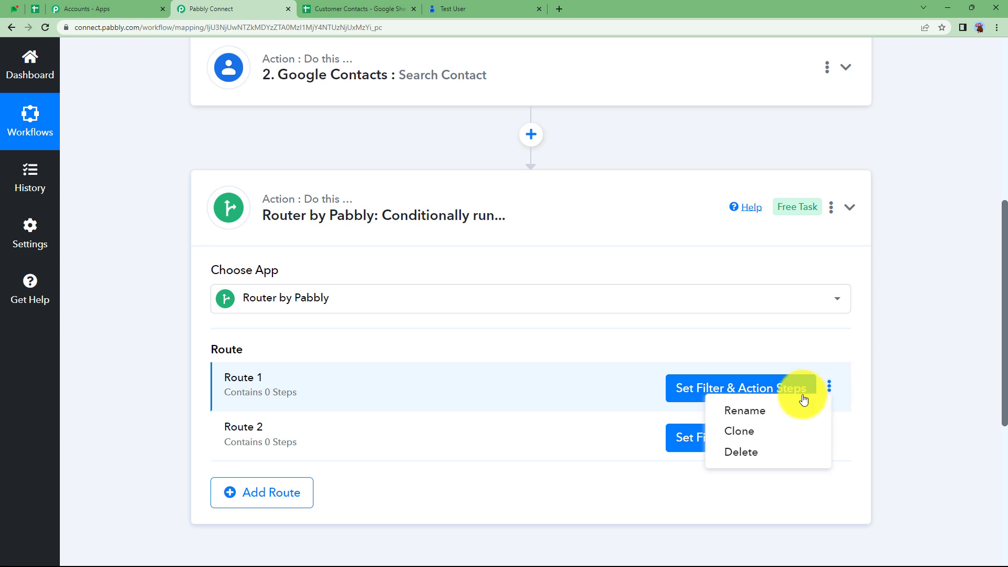
{"action": "left_click", "coordinate": [775, 411]}
{"action": "left_click", "coordinate": [416, 303]}
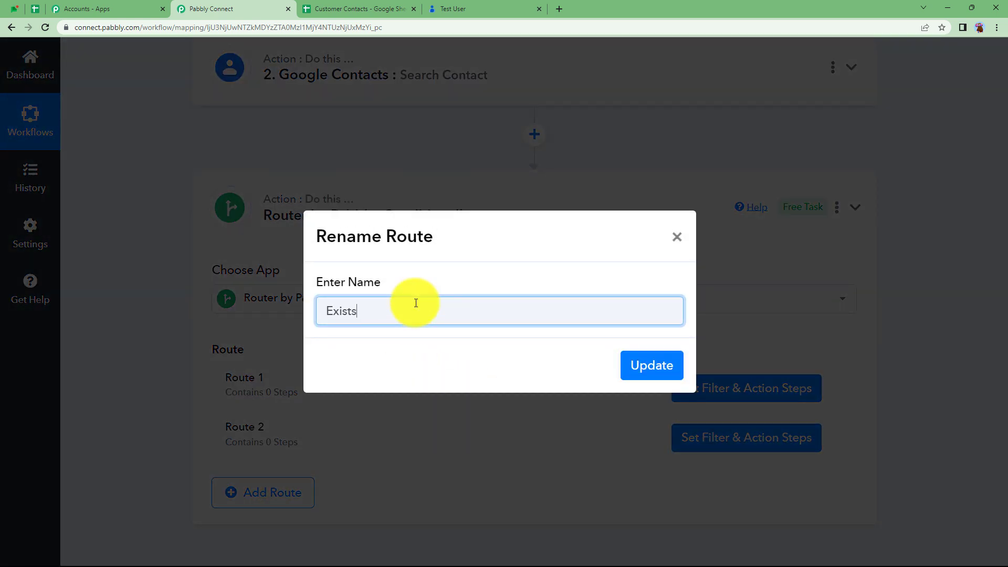
{"action": "type", "text": "Exists"}
{"action": "left_click", "coordinate": [649, 366]}
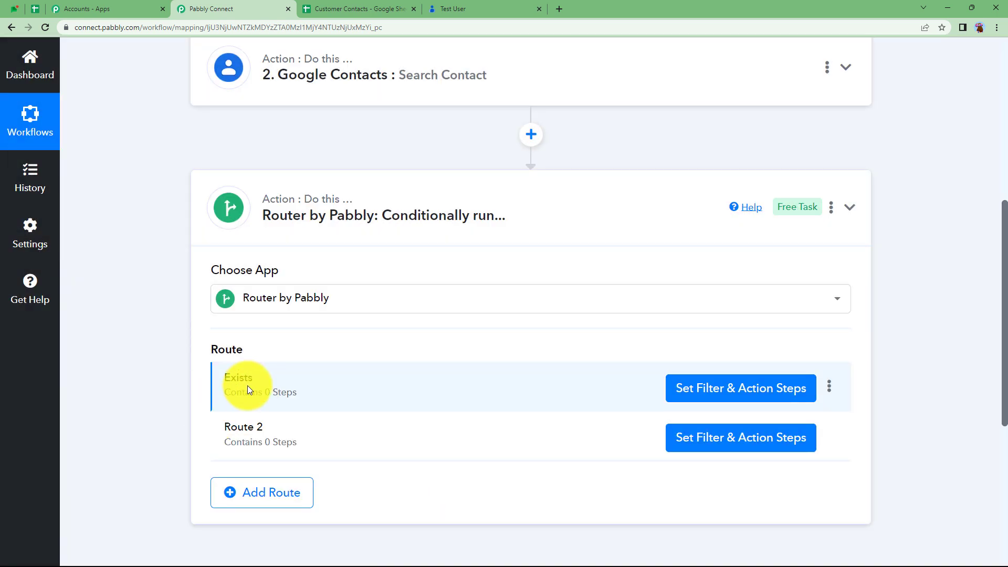
{"action": "left_click", "coordinate": [829, 437]}
{"action": "left_click", "coordinate": [782, 460]}
{"action": "triple_click", "coordinate": [348, 313]}
{"action": "type", "text": "Does Not Exists"}
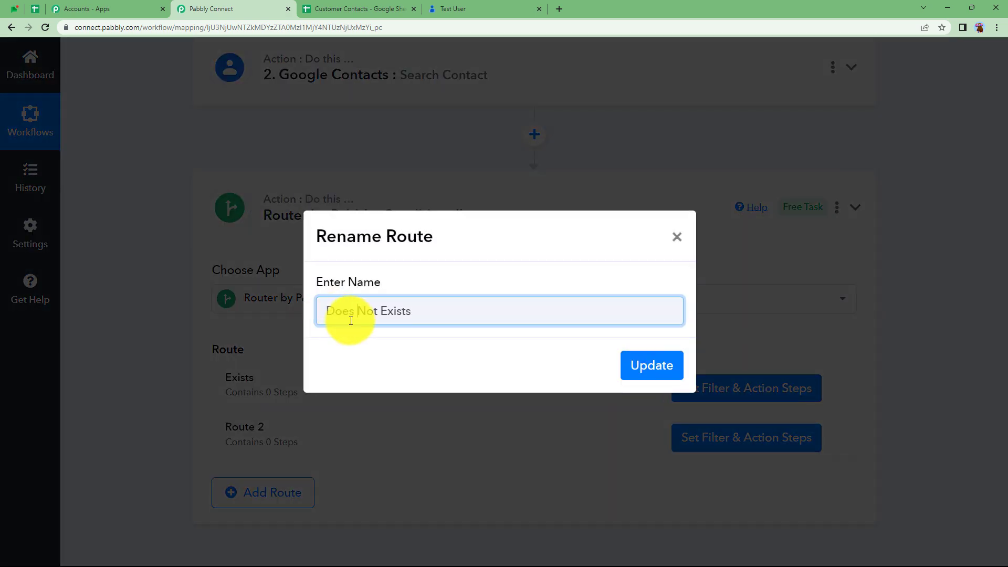
{"action": "left_click", "coordinate": [662, 367]}
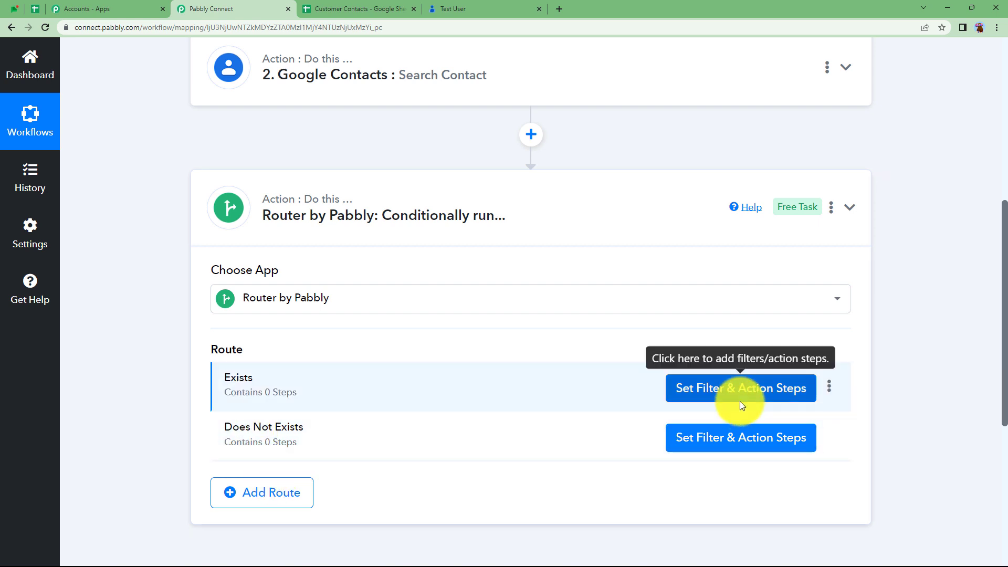
- Filter the Exists route on '2. Res2 Results 0 Person ResourceName' with Filter Type Exists
{"action": "left_click", "coordinate": [743, 399]}
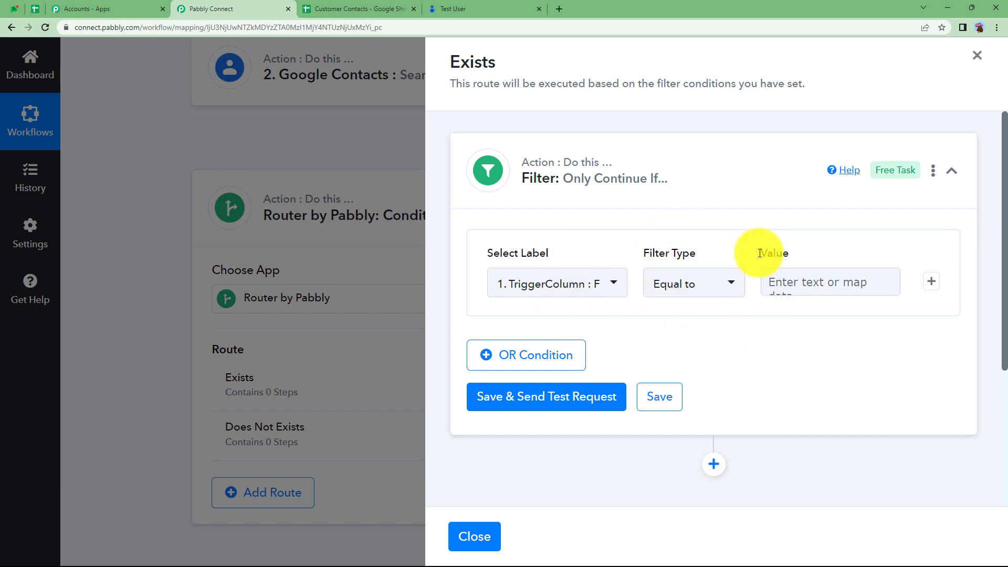
{"action": "left_click", "coordinate": [612, 284]}
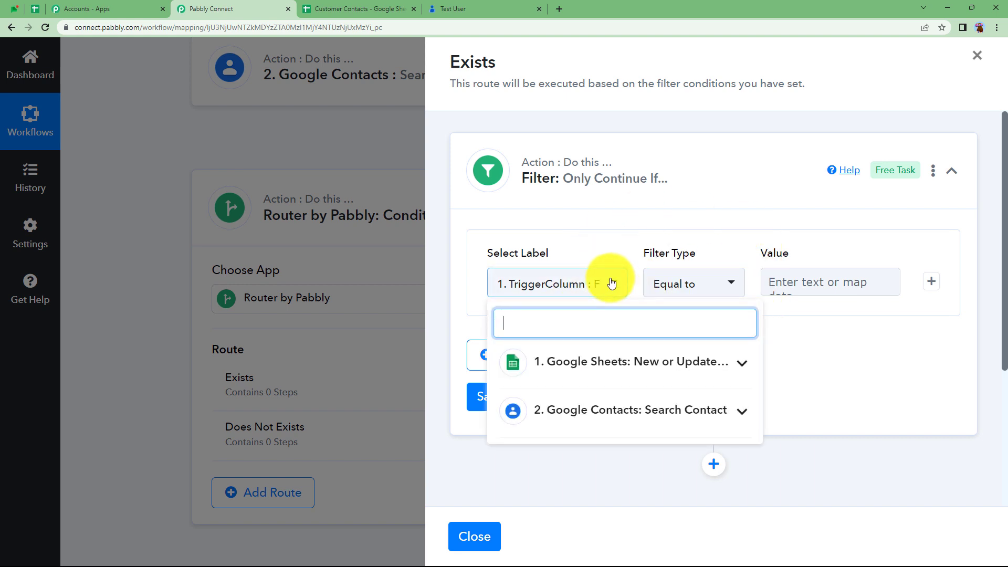
{"action": "left_click", "coordinate": [604, 410]}
{"action": "type", "text": "people"}
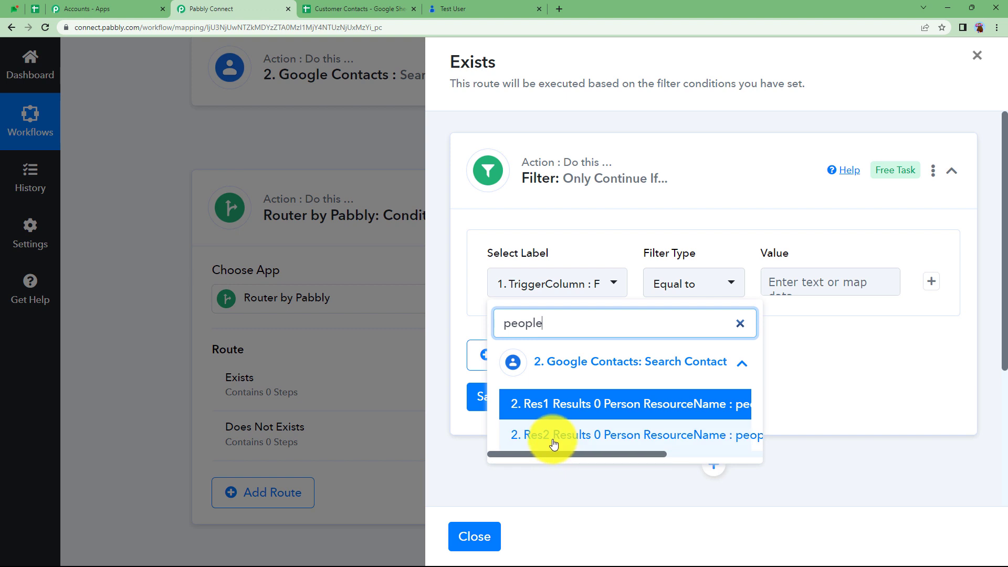
{"action": "left_click", "coordinate": [583, 436]}
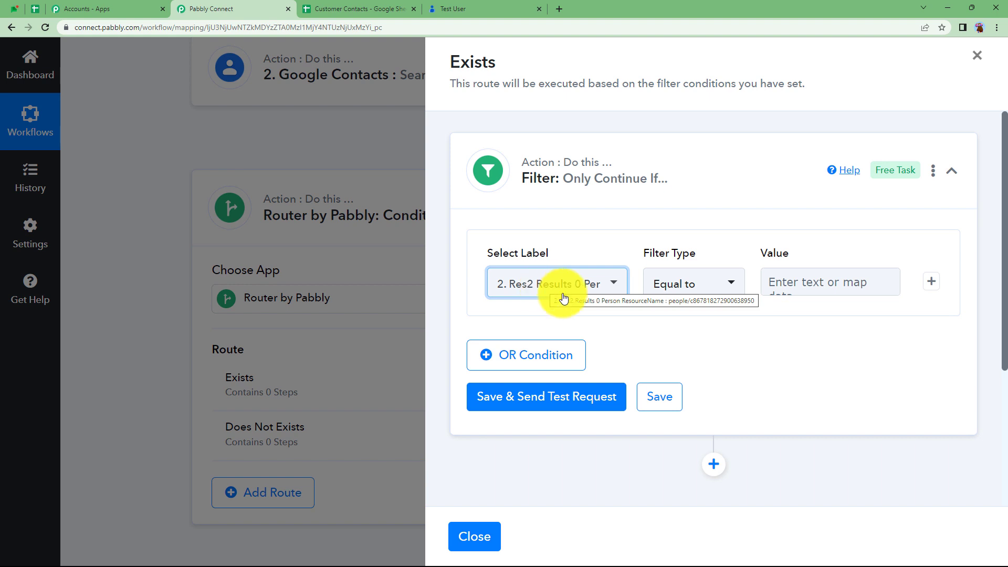
{"action": "left_click", "coordinate": [699, 284]}
{"action": "left_click", "coordinate": [709, 282]}
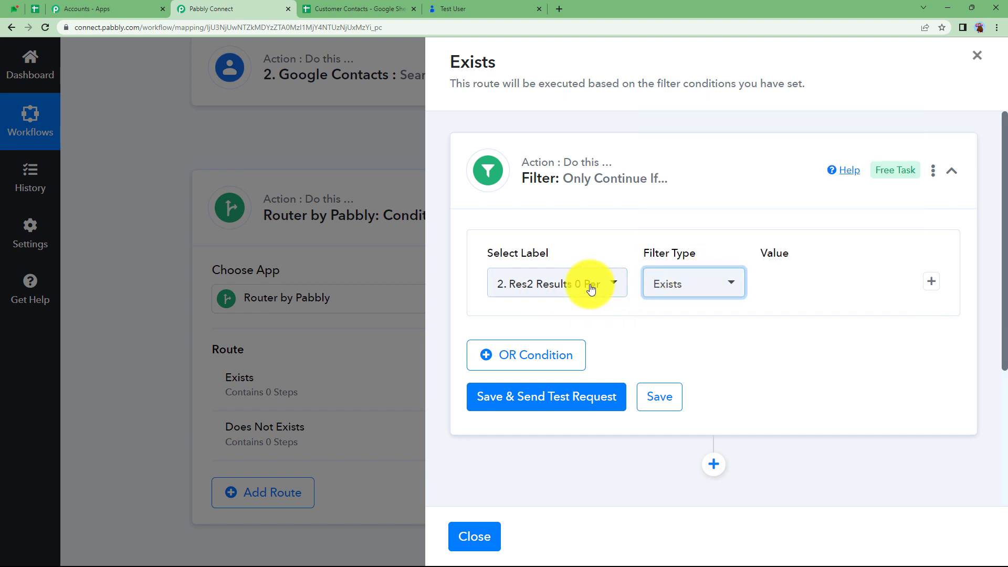
{"action": "left_click", "coordinate": [673, 280]}
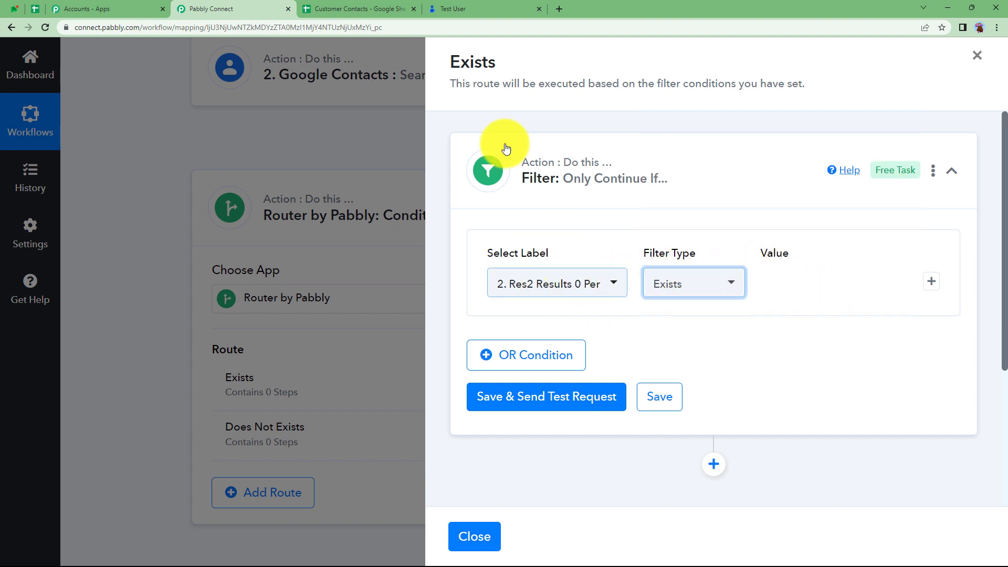
{"action": "left_click", "coordinate": [450, 8]}
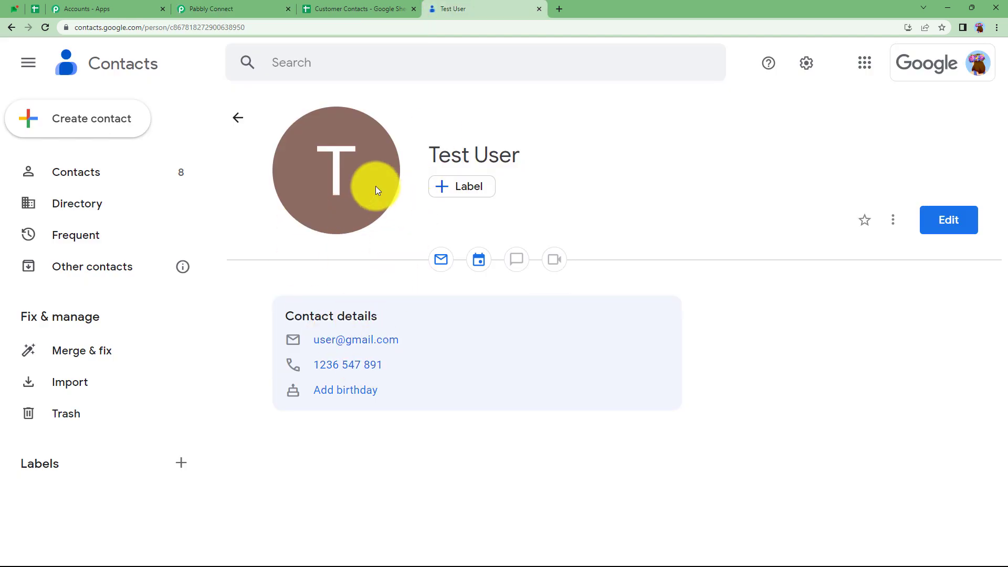
{"action": "left_click", "coordinate": [278, 6]}
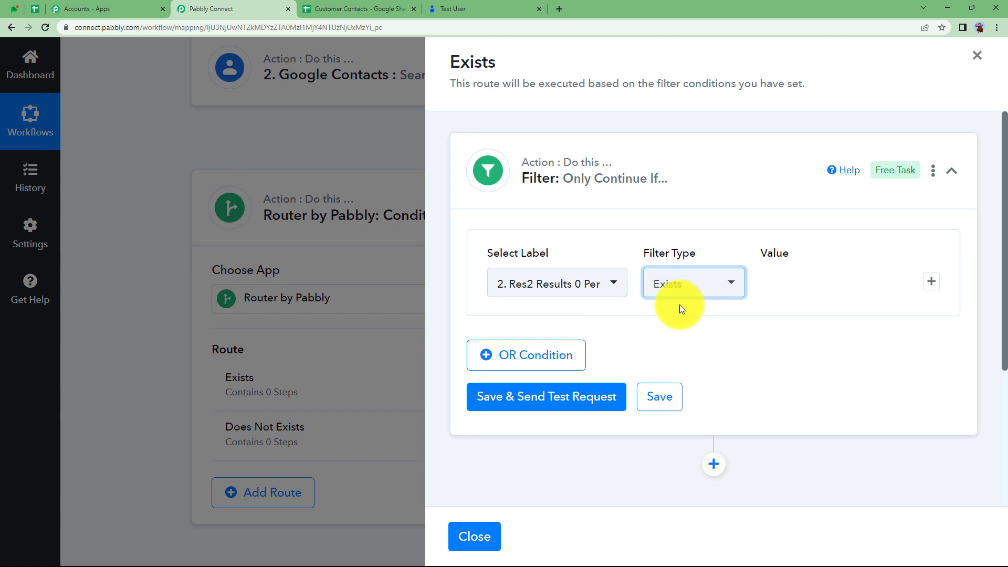
- Save and test the Exists filter, getting 'Condition is true', and add a step after it
{"action": "left_click", "coordinate": [576, 402]}
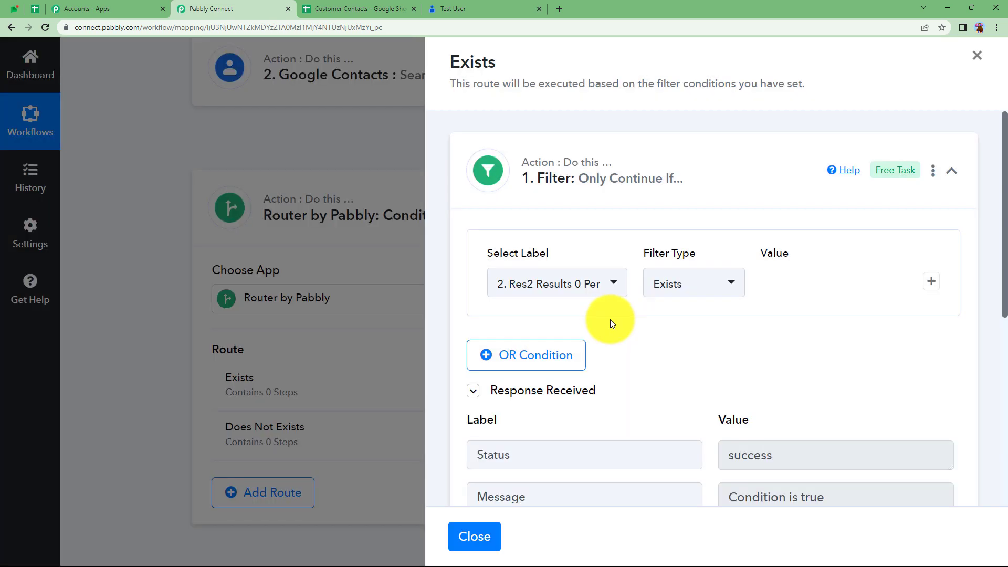
{"action": "left_click", "coordinate": [670, 153]}
{"action": "left_click", "coordinate": [714, 238]}
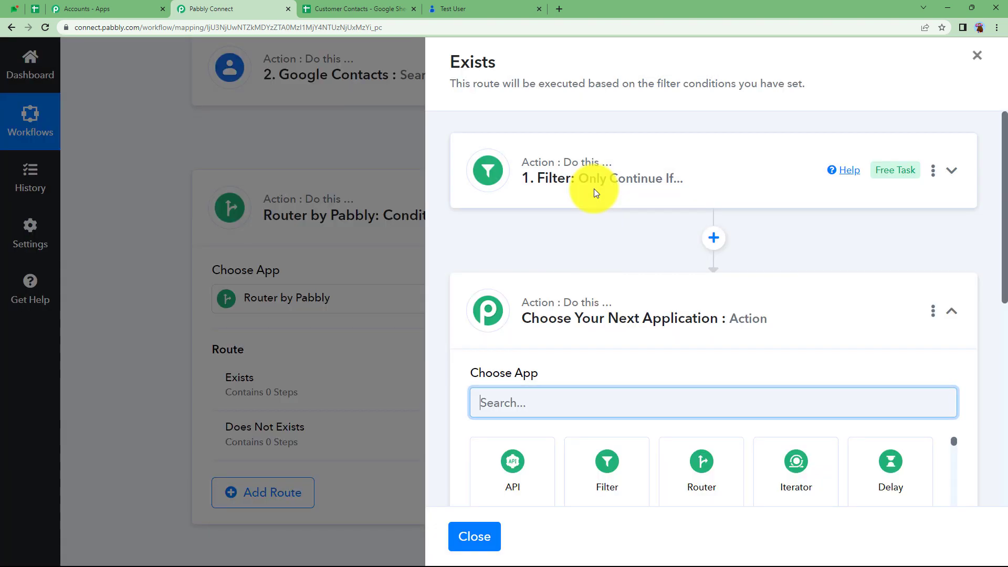
{"action": "left_click", "coordinate": [595, 194]}
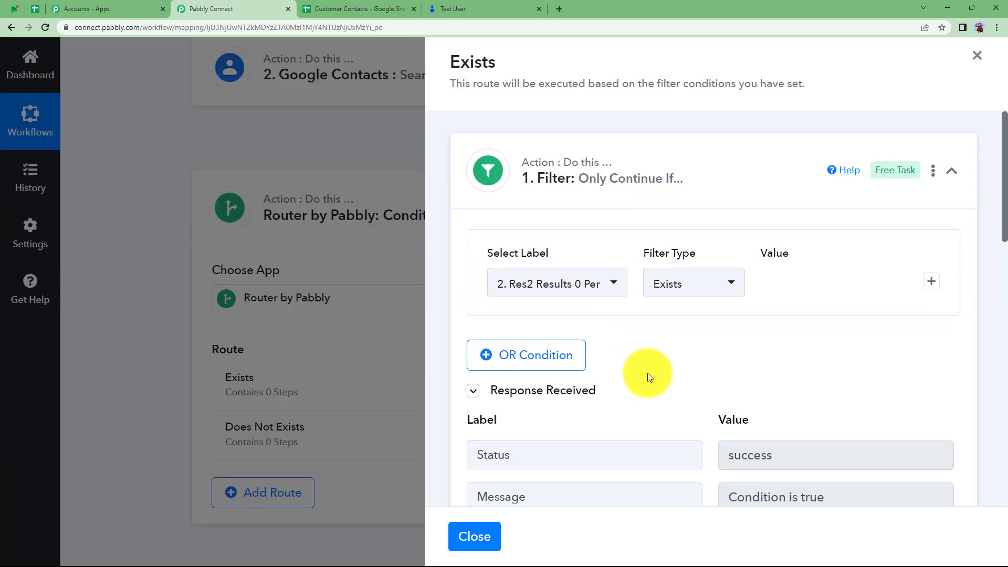
{"action": "left_click", "coordinate": [790, 441]}
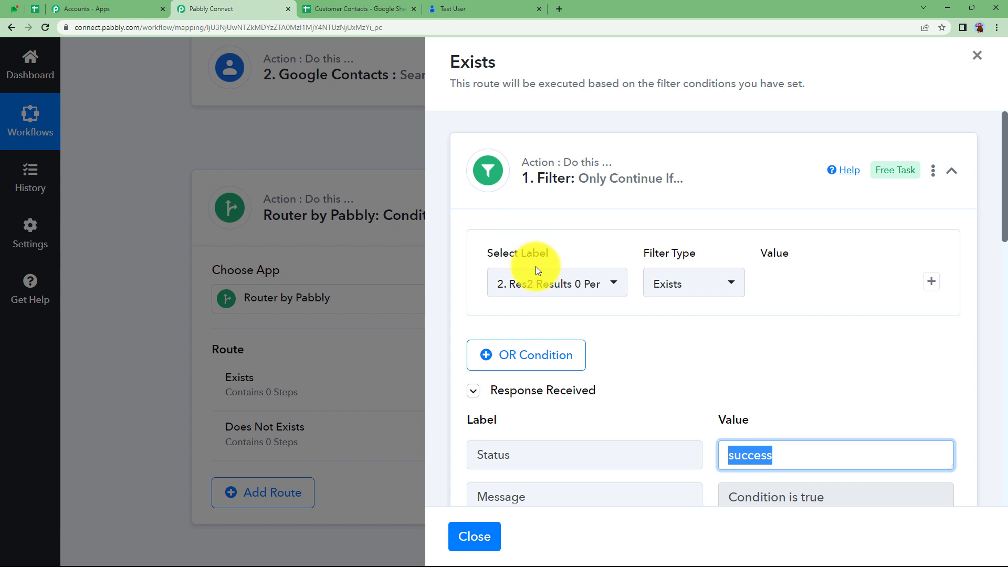
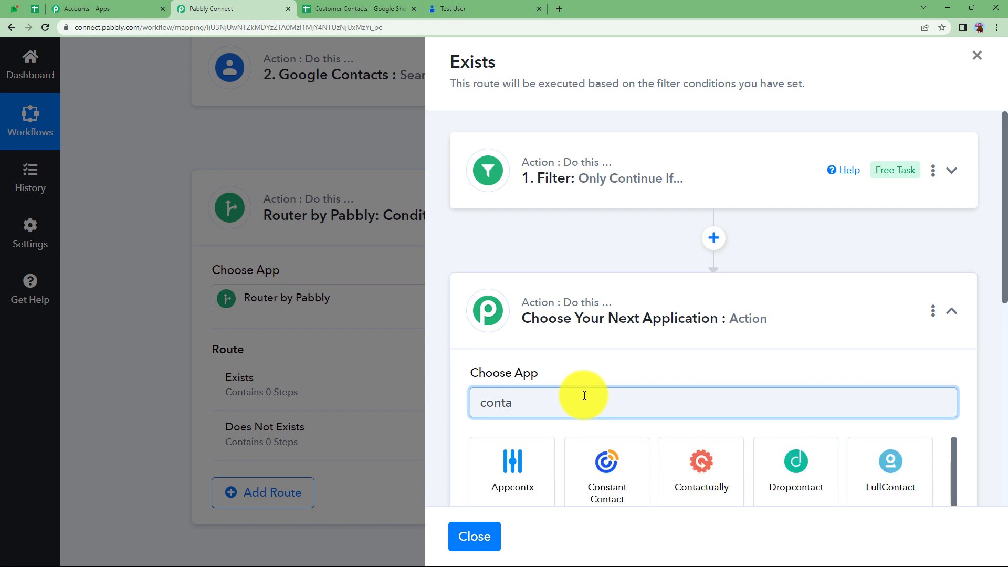
- Make the Exists route's new step Google Contacts: Update Contact, using existing connection Google Contacts #17
{"action": "scroll", "coordinate": [584, 395], "scroll_direction": "down", "scroll_amount": 1}
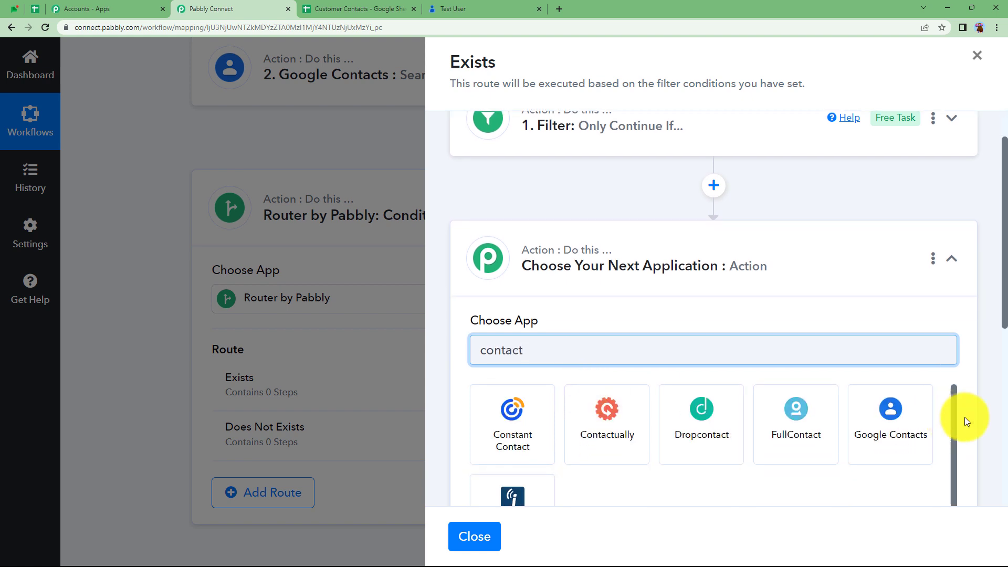
{"action": "left_click", "coordinate": [904, 414]}
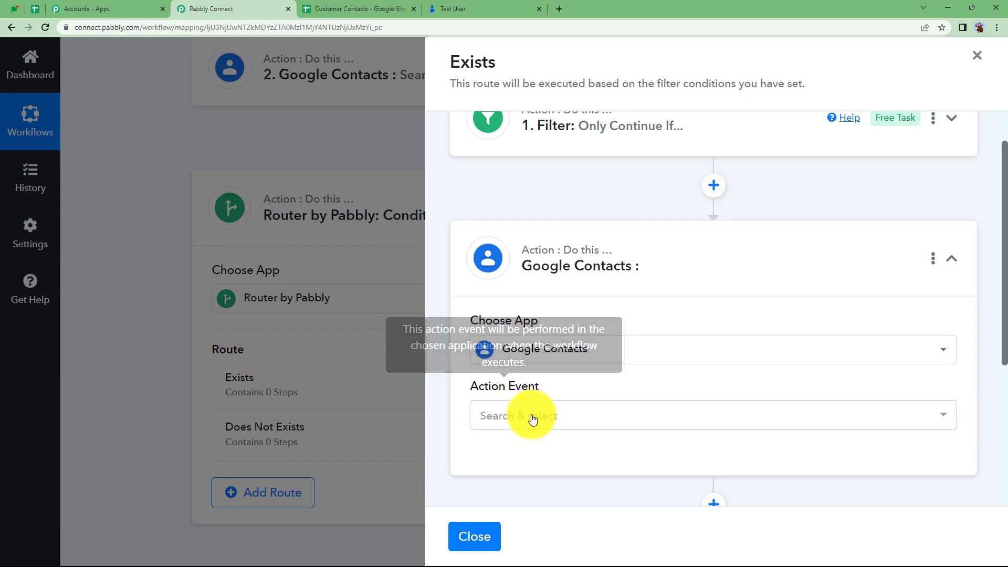
{"action": "left_click", "coordinate": [529, 414]}
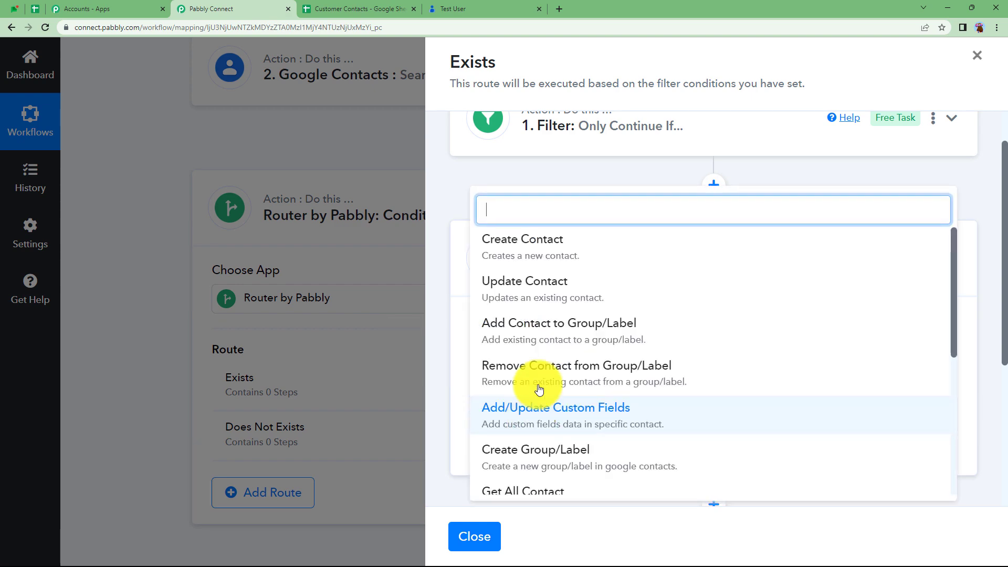
{"action": "left_click", "coordinate": [536, 294]}
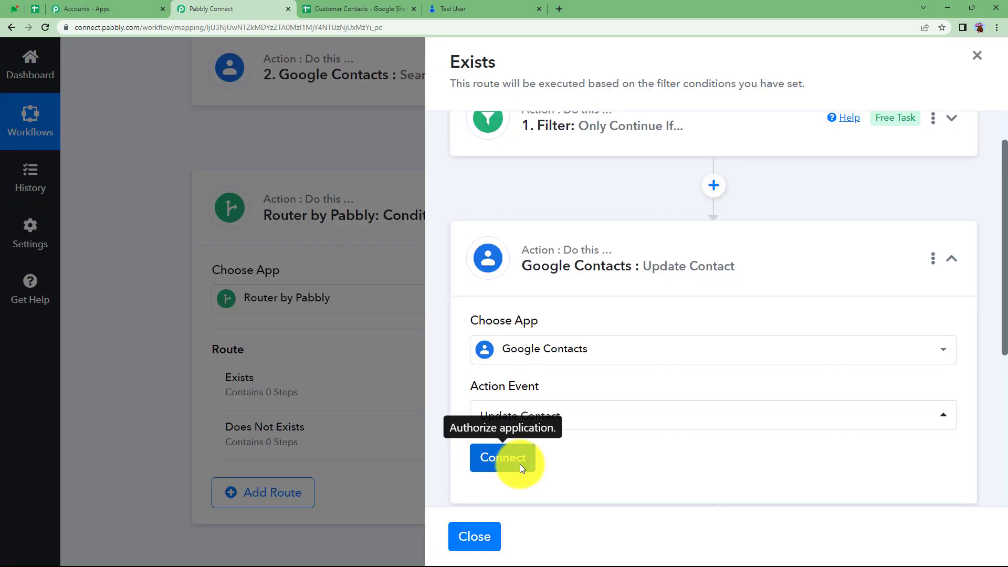
{"action": "left_click", "coordinate": [520, 464]}
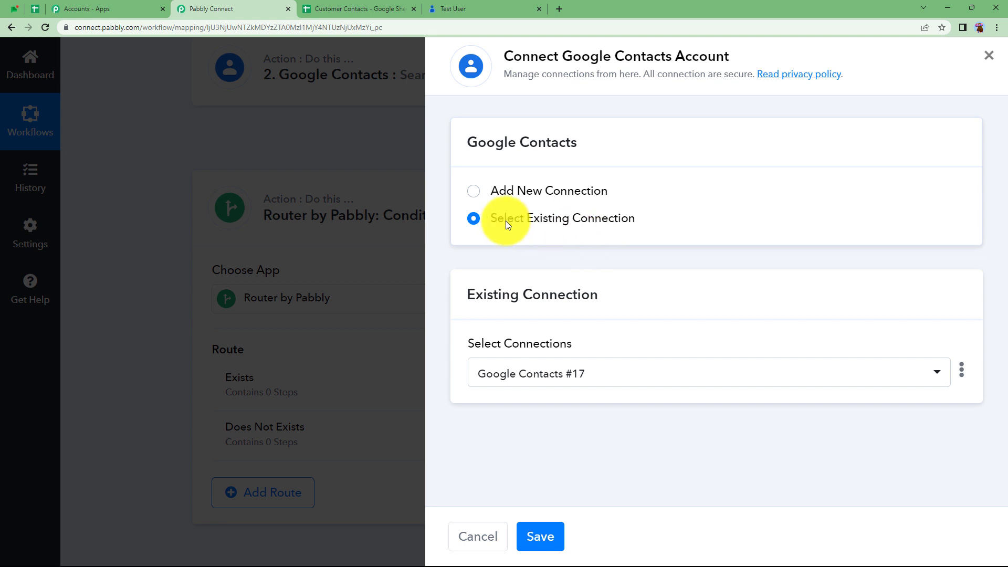
- Save the Google Contacts #17 connection and reopen the Update Contact step to reveal its fields
{"action": "left_click", "coordinate": [526, 535]}
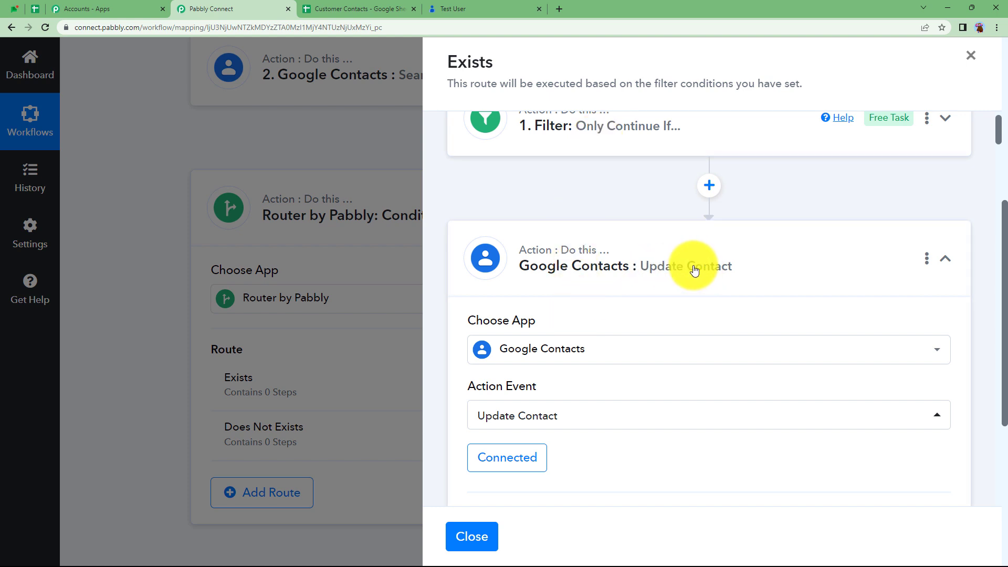
{"action": "left_click", "coordinate": [687, 244]}
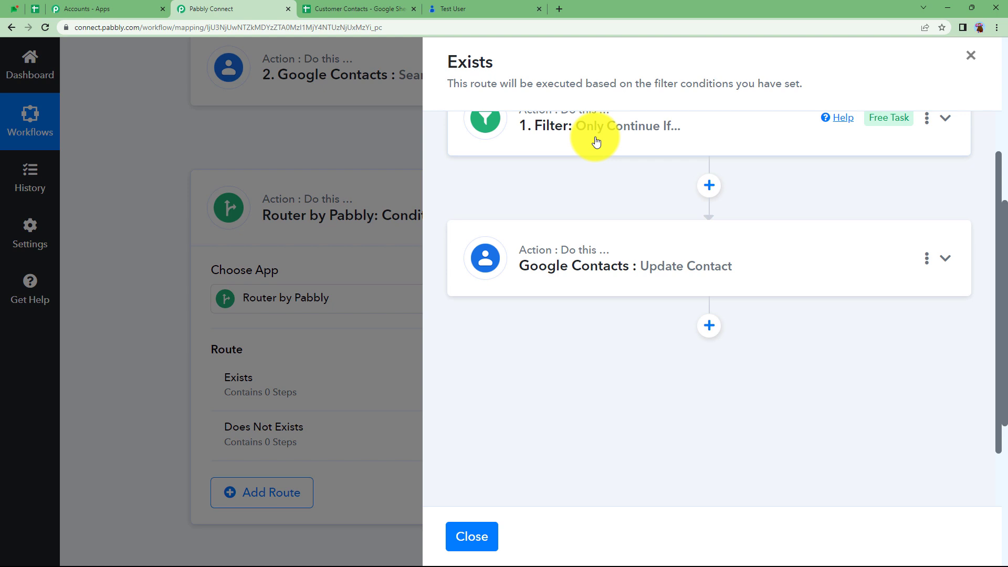
{"action": "left_click", "coordinate": [583, 288]}
{"action": "scroll", "coordinate": [583, 288], "scroll_direction": "down", "scroll_amount": 6}
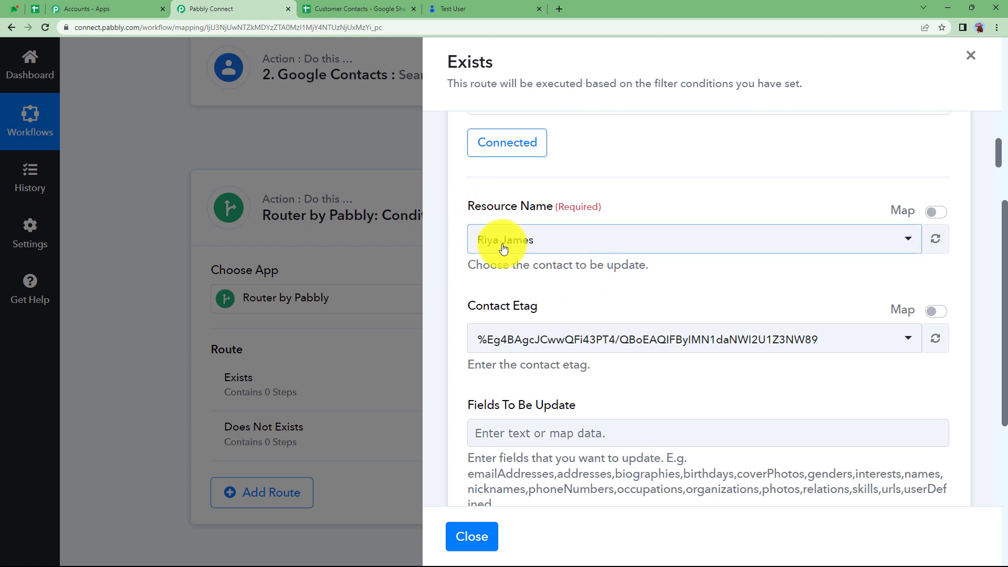
- Switch Resource Name to Map, clear it, and insert the Search Contact step's Res2 ResourceName
{"action": "left_click", "coordinate": [936, 216]}
{"action": "left_click_drag", "start_coordinate": [607, 237], "coordinate": [449, 247]}
{"action": "key", "text": "BackSpace"}
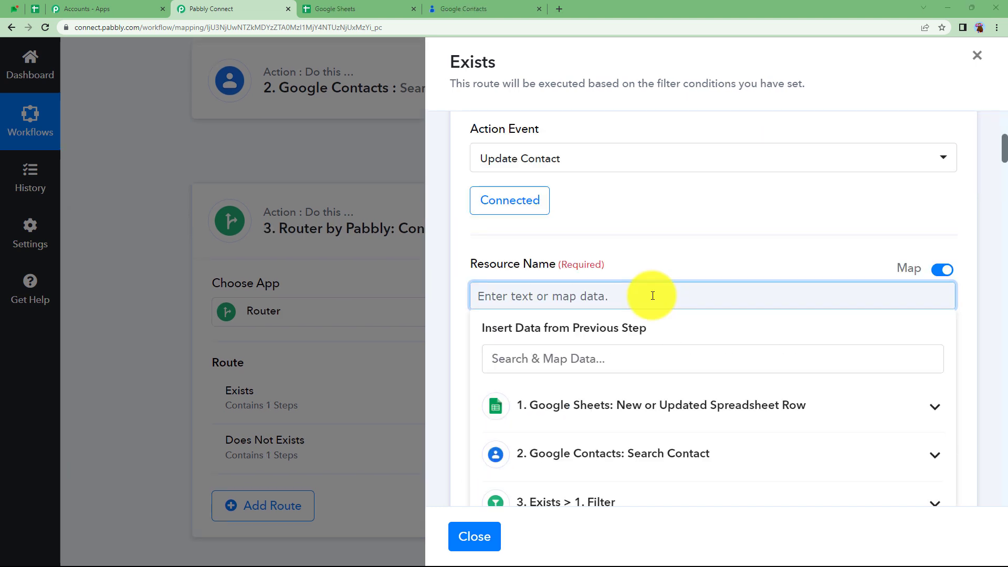
{"action": "left_click", "coordinate": [567, 462]}
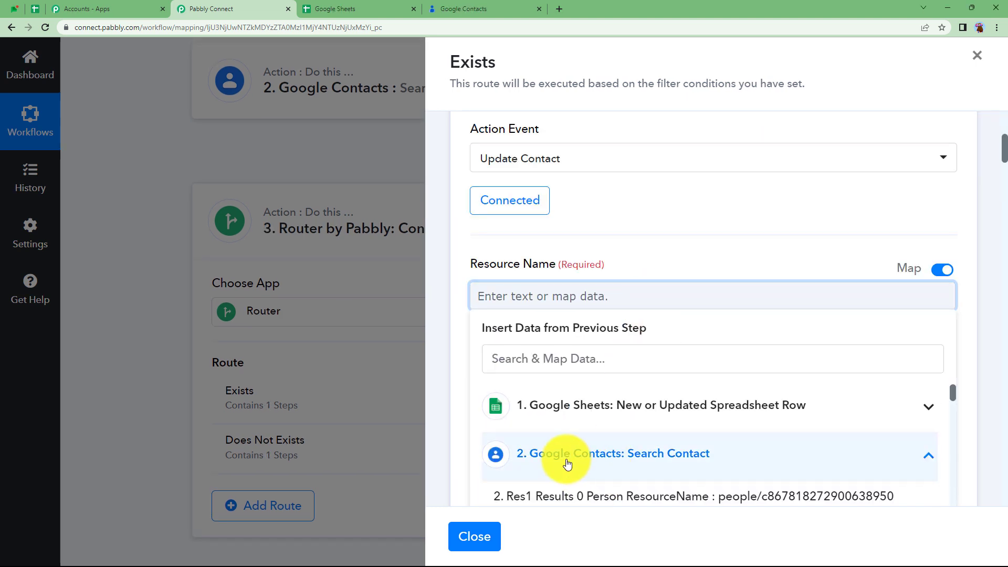
{"action": "scroll", "coordinate": [603, 427], "scroll_direction": "down", "scroll_amount": 2}
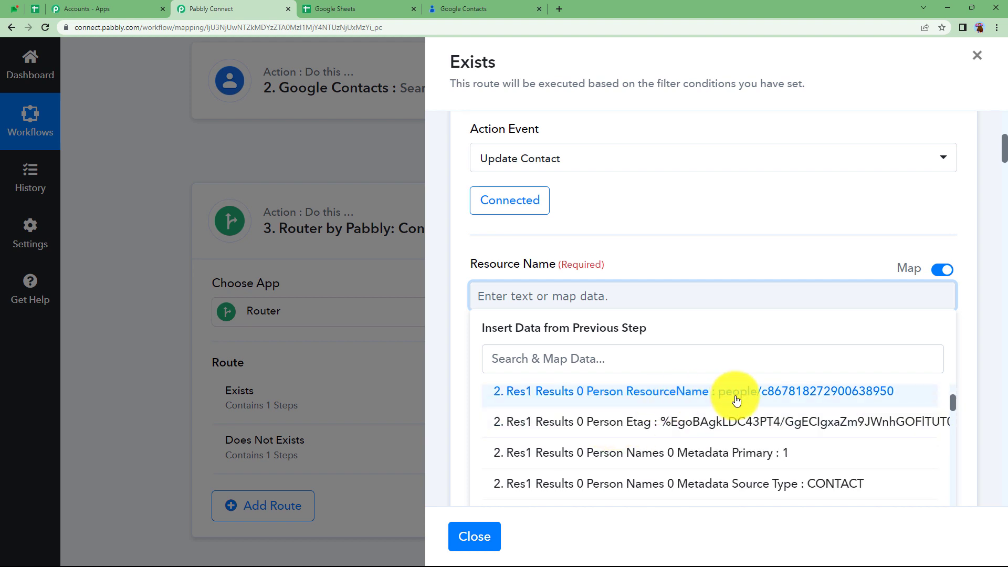
{"action": "scroll", "coordinate": [653, 424], "scroll_direction": "down", "scroll_amount": 5}
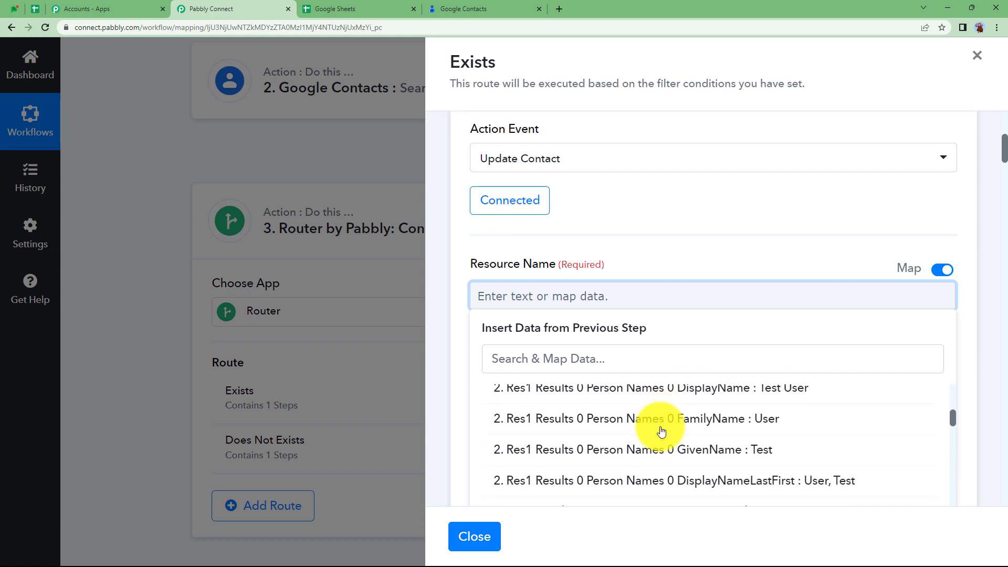
{"action": "scroll", "coordinate": [661, 431], "scroll_direction": "down", "scroll_amount": 6}
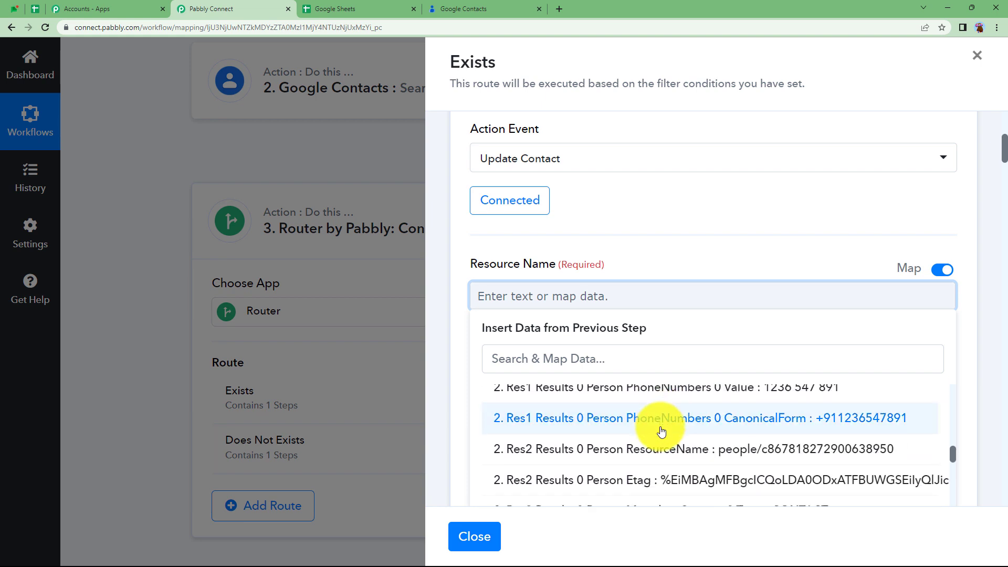
{"action": "left_click", "coordinate": [693, 400]}
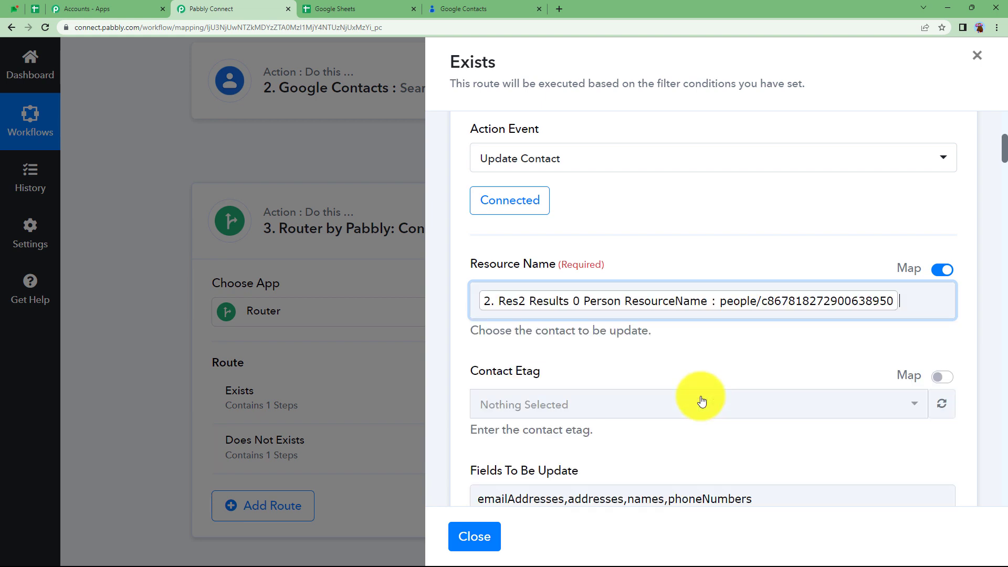
{"action": "left_click", "coordinate": [558, 285]}
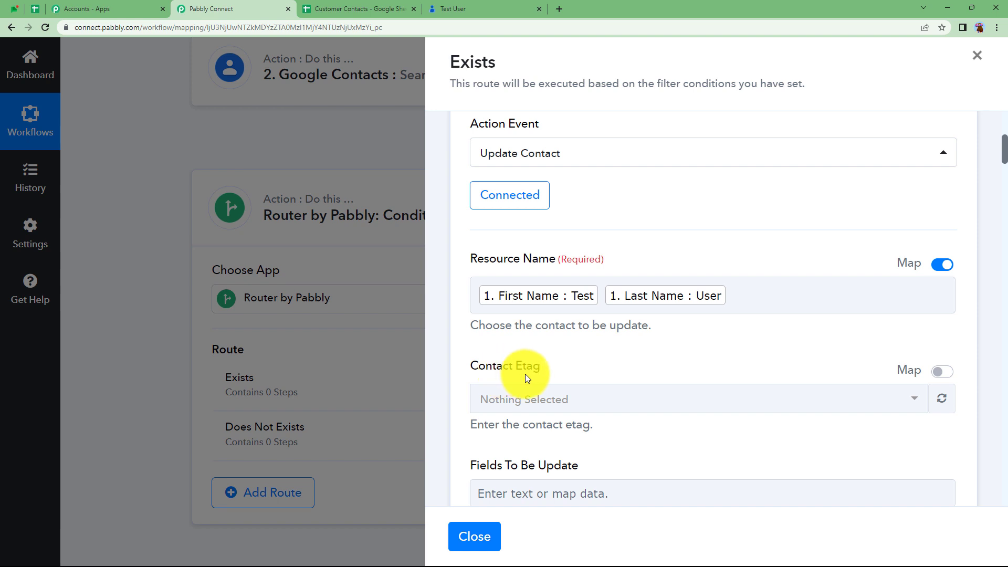
- Map Contact Etag to the Search Contact step's Res2 Results 0 Person Etag
{"action": "left_click", "coordinate": [942, 371]}
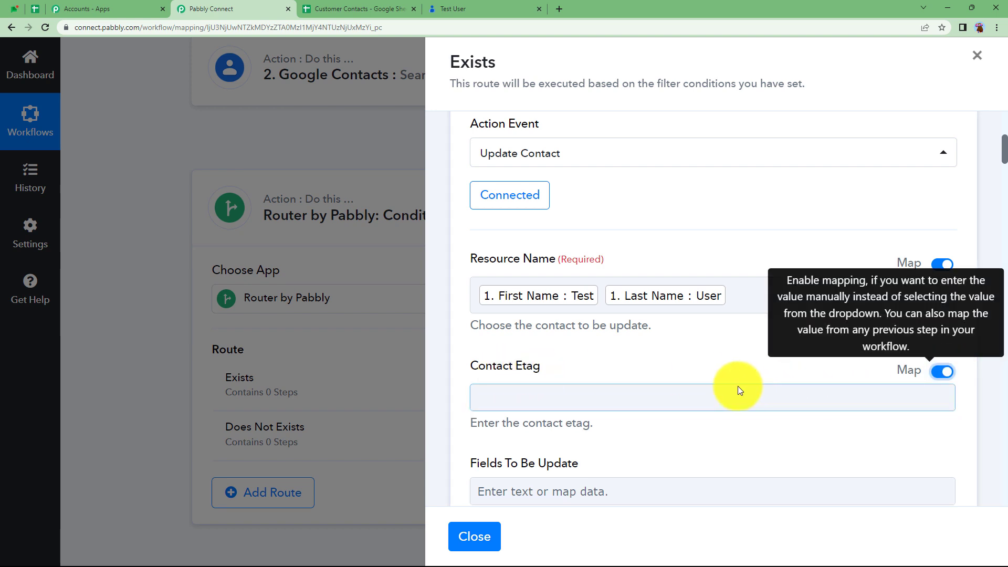
{"action": "left_click", "coordinate": [708, 398]}
{"action": "scroll", "coordinate": [579, 411], "scroll_direction": "down", "scroll_amount": 3}
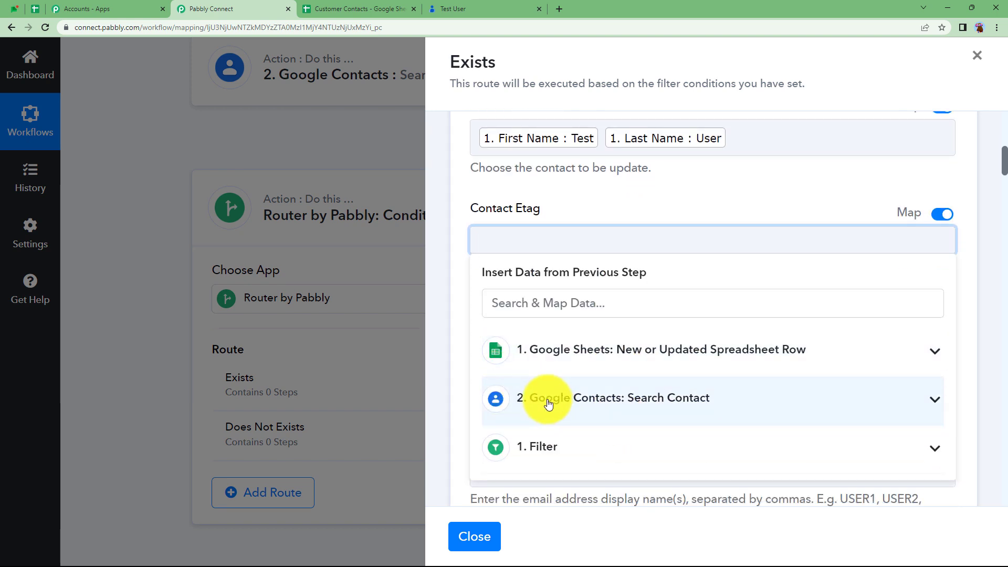
{"action": "left_click", "coordinate": [560, 410]}
{"action": "scroll", "coordinate": [603, 446], "scroll_direction": "down", "scroll_amount": 2}
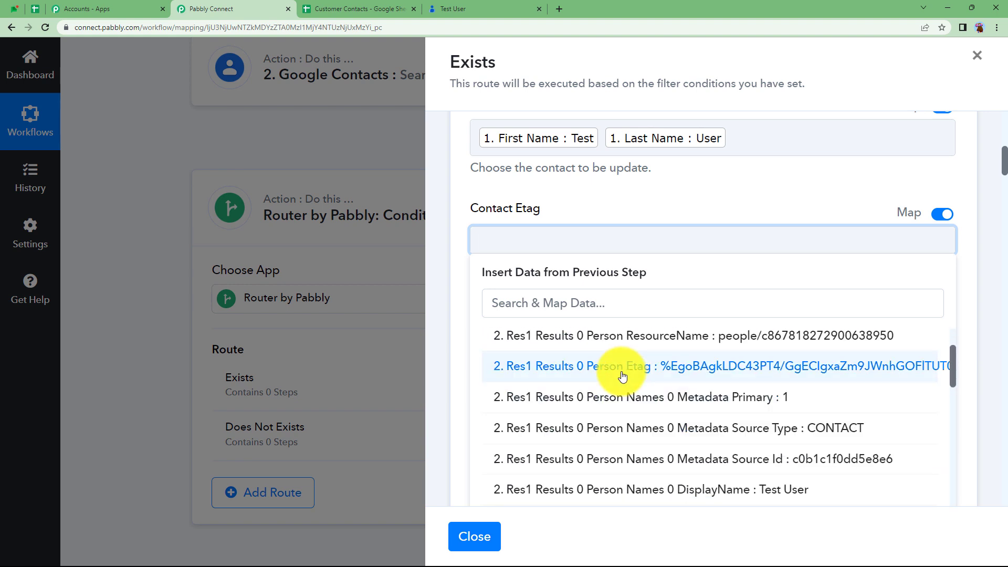
{"action": "scroll", "coordinate": [623, 376], "scroll_direction": "down", "scroll_amount": 5}
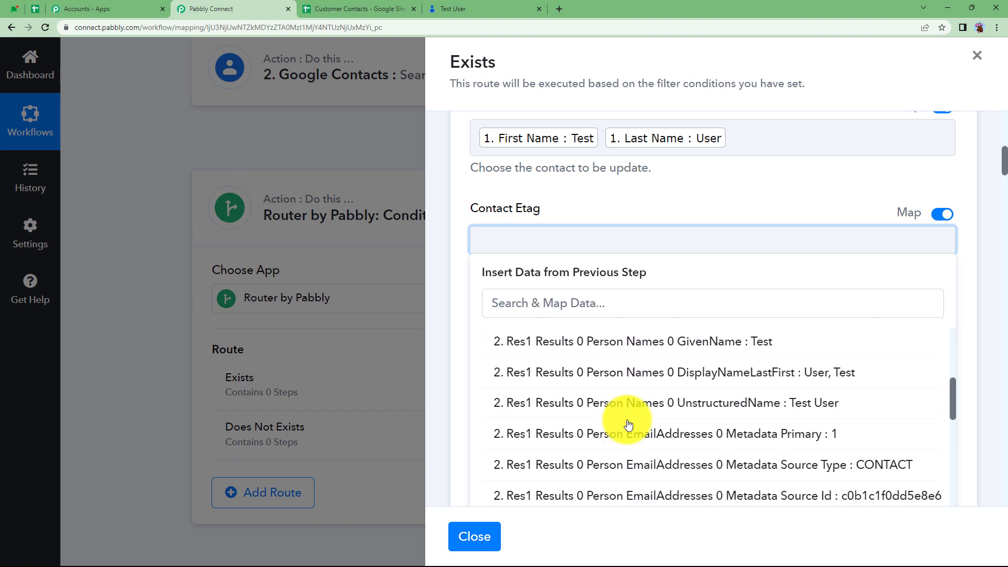
{"action": "scroll", "coordinate": [631, 424], "scroll_direction": "down", "scroll_amount": 5}
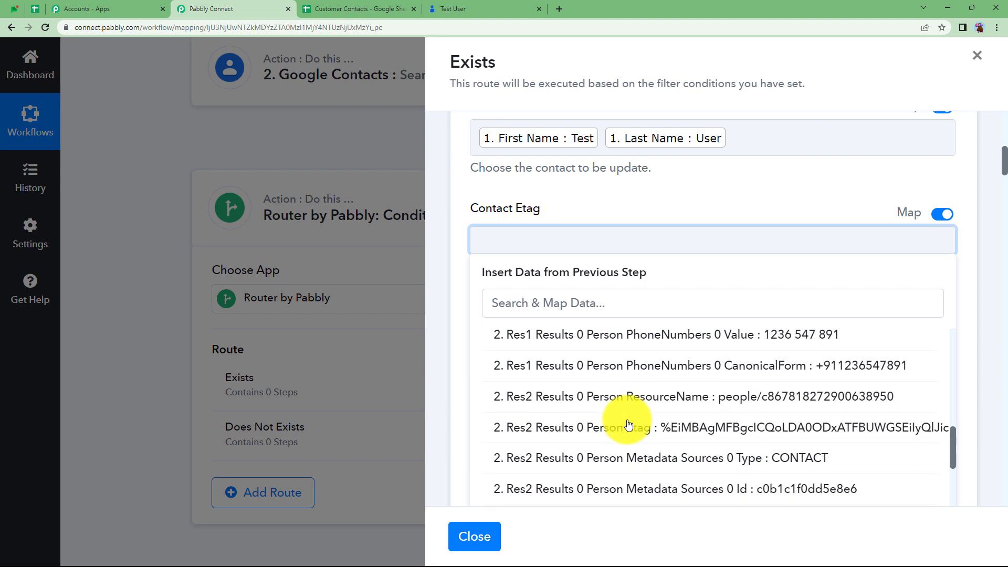
{"action": "left_click", "coordinate": [603, 427]}
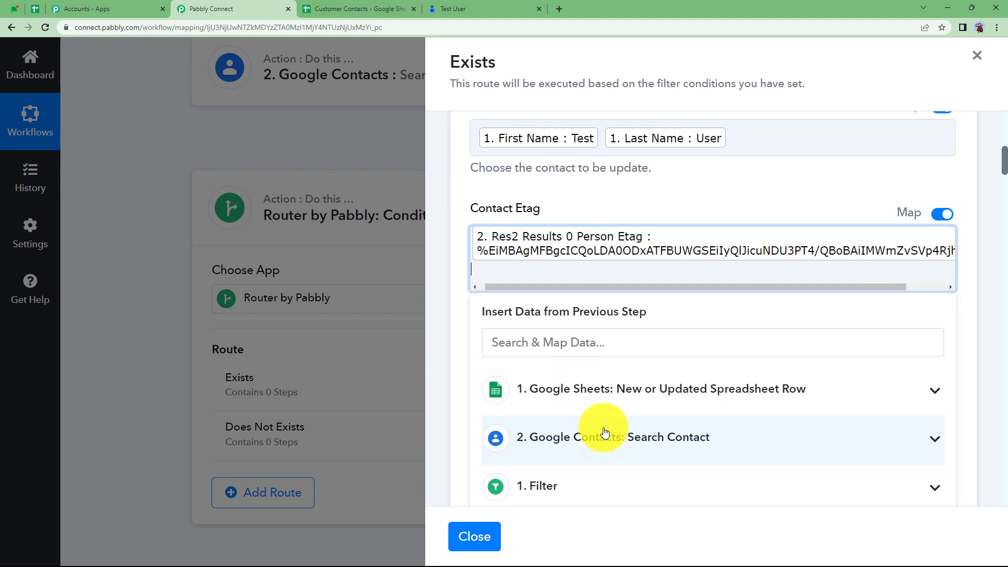
{"action": "left_click", "coordinate": [577, 197]}
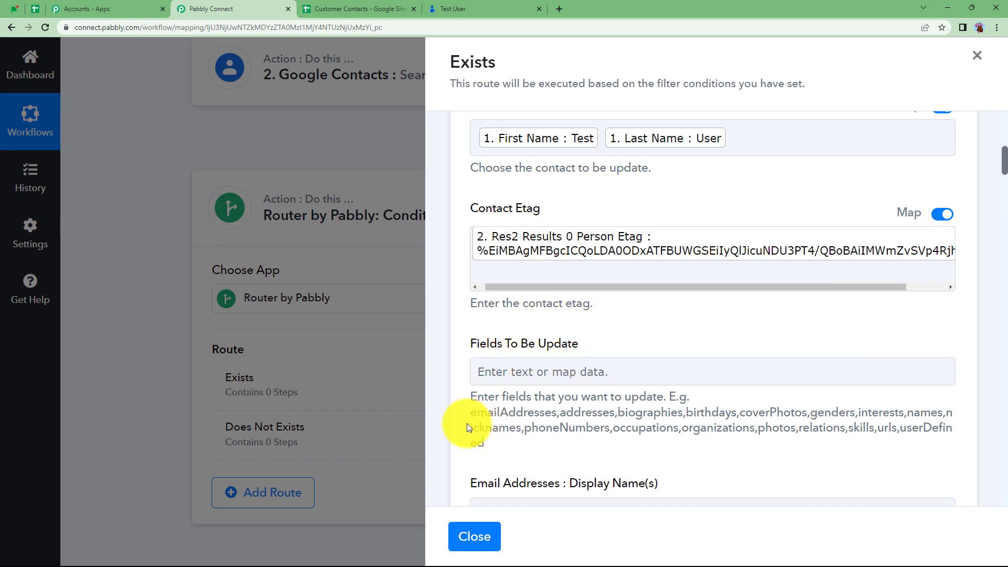
- Paste the full example field list into Fields To Be Update
{"action": "left_click_drag", "start_coordinate": [473, 412], "coordinate": [493, 445]}
{"action": "key", "text": "ctrl+c"}
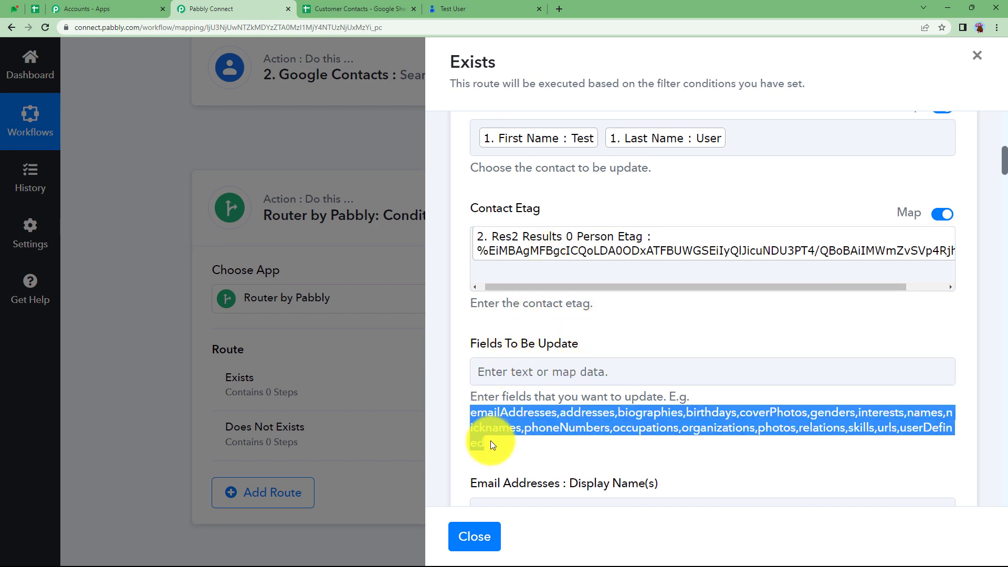
{"action": "left_click", "coordinate": [519, 374]}
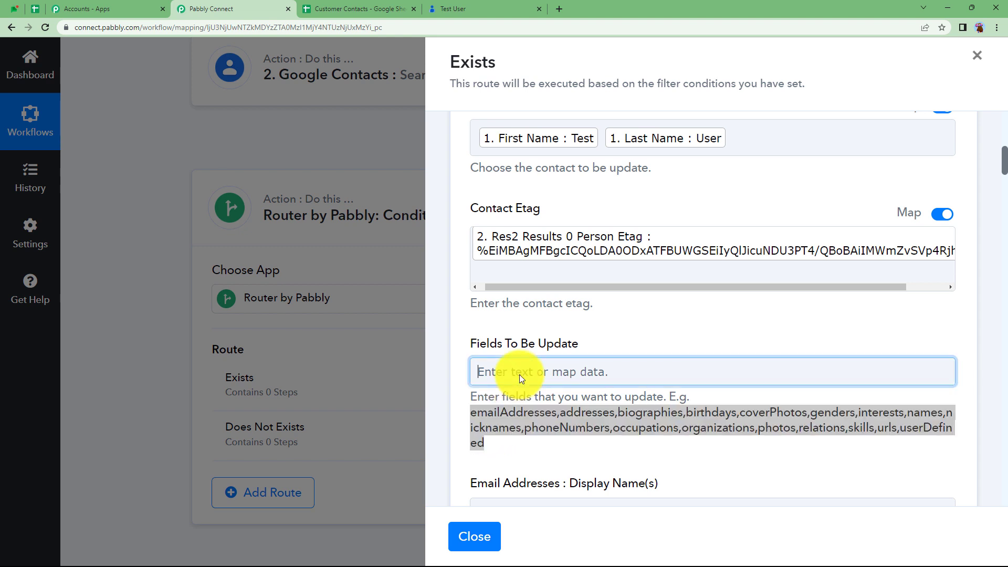
{"action": "key", "text": "ctrl+v"}
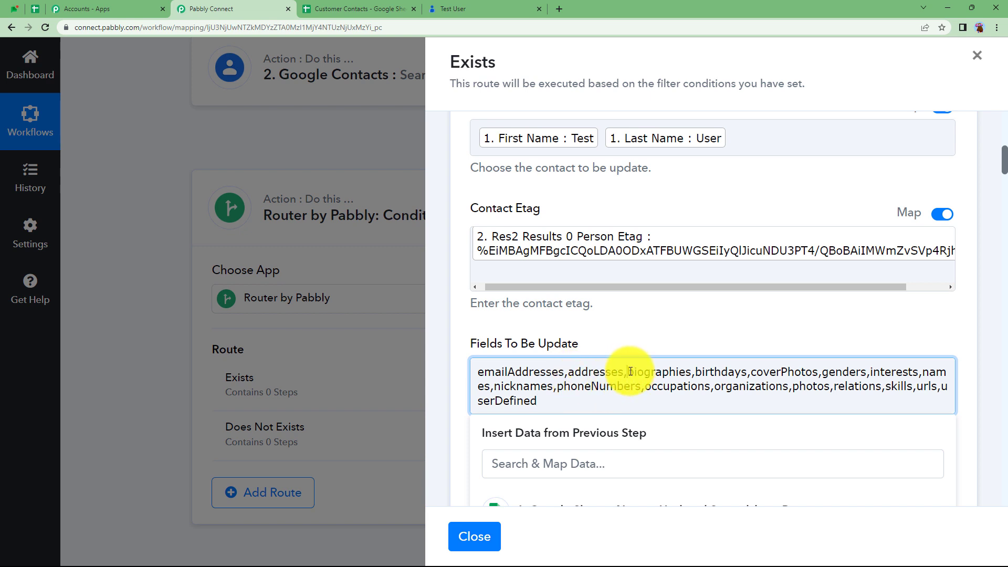
- Trim the field list down to emailAddresses,addresses,names,phoneNumbers
{"action": "left_click_drag", "start_coordinate": [629, 372], "coordinate": [916, 374]}
{"action": "key", "text": "BackSpace"}
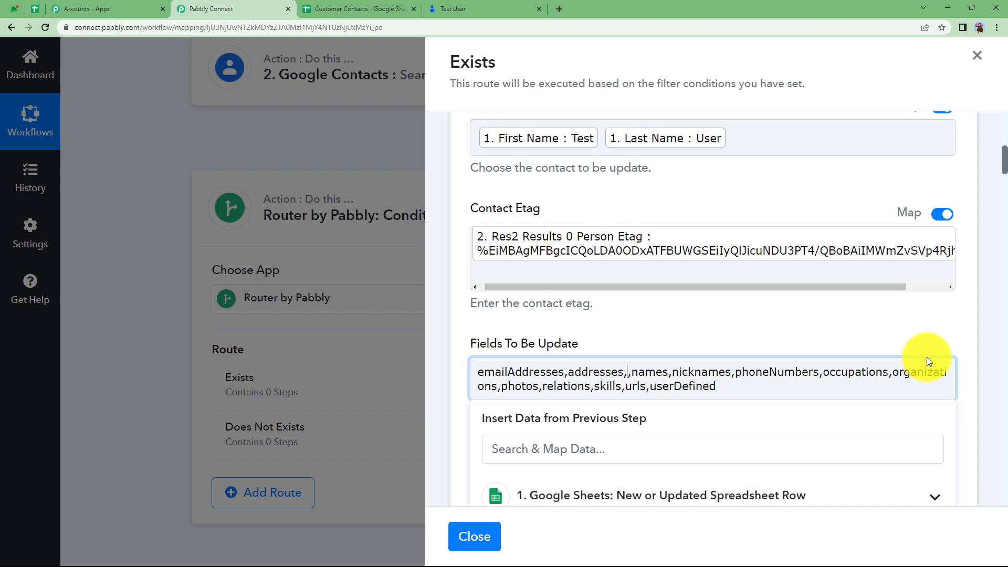
{"action": "key", "text": "BackSpace"}
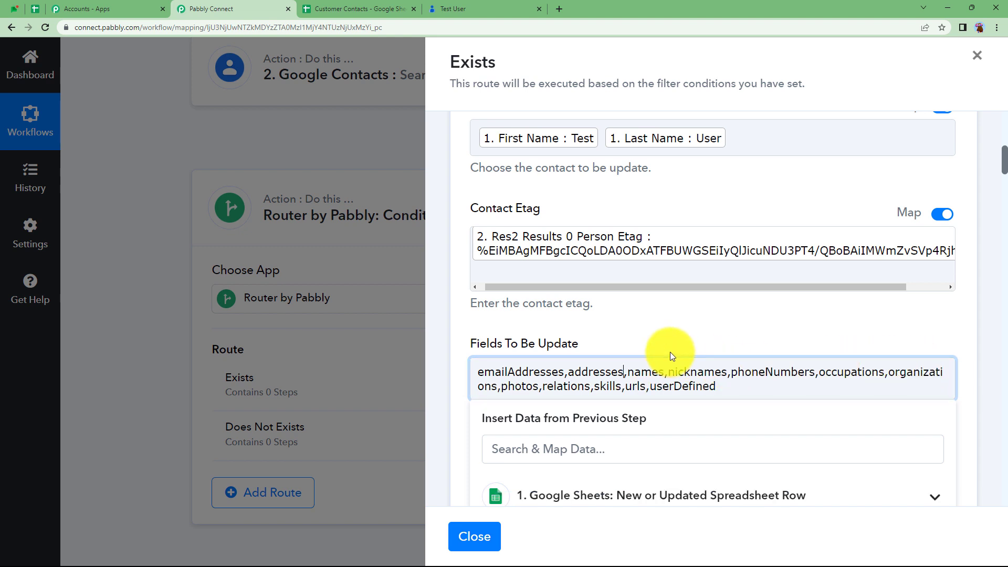
{"action": "left_click_drag", "start_coordinate": [673, 372], "coordinate": [725, 374]}
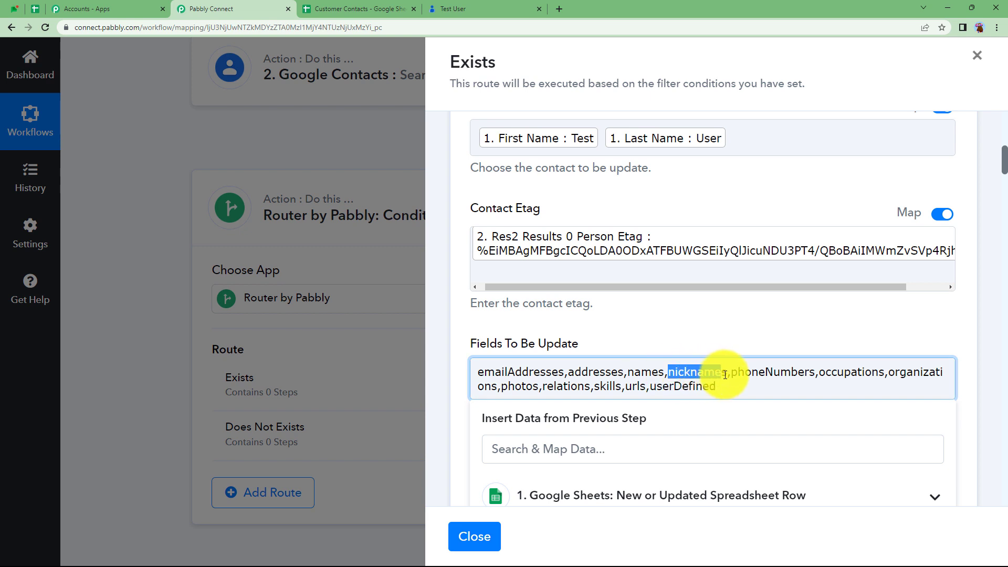
{"action": "key", "text": "BackSpace"}
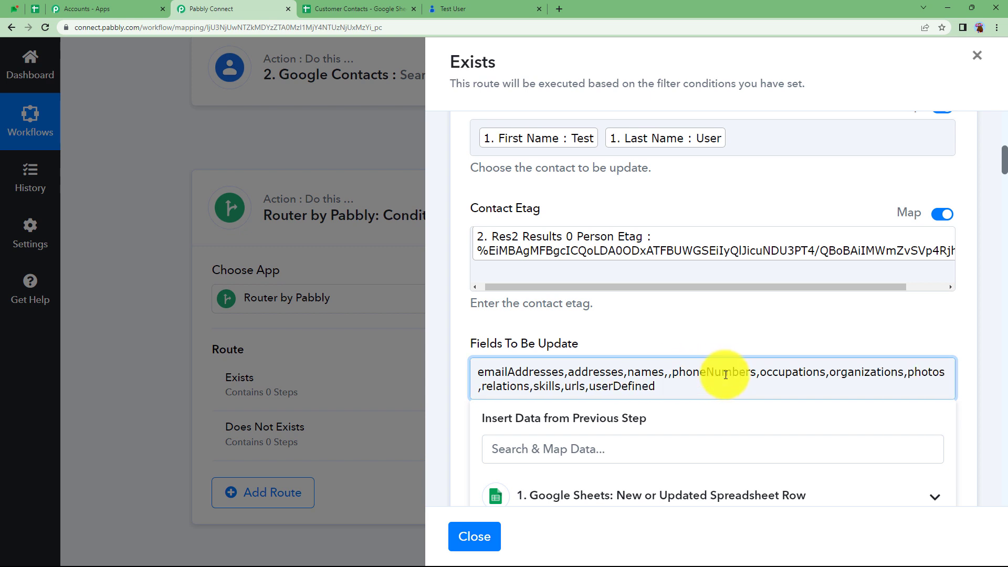
{"action": "key", "text": "BackSpace"}
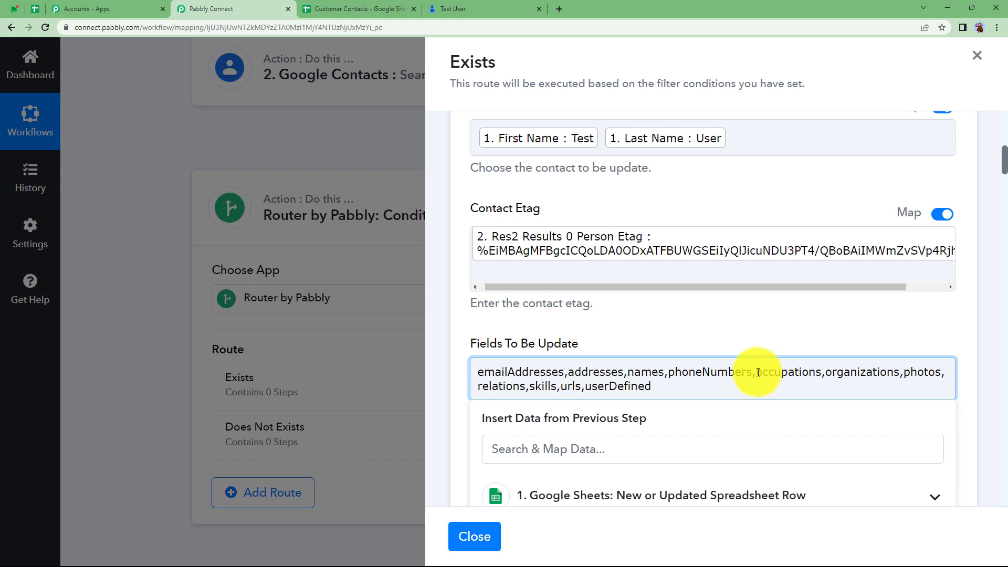
{"action": "left_click_drag", "start_coordinate": [759, 370], "coordinate": [718, 399]}
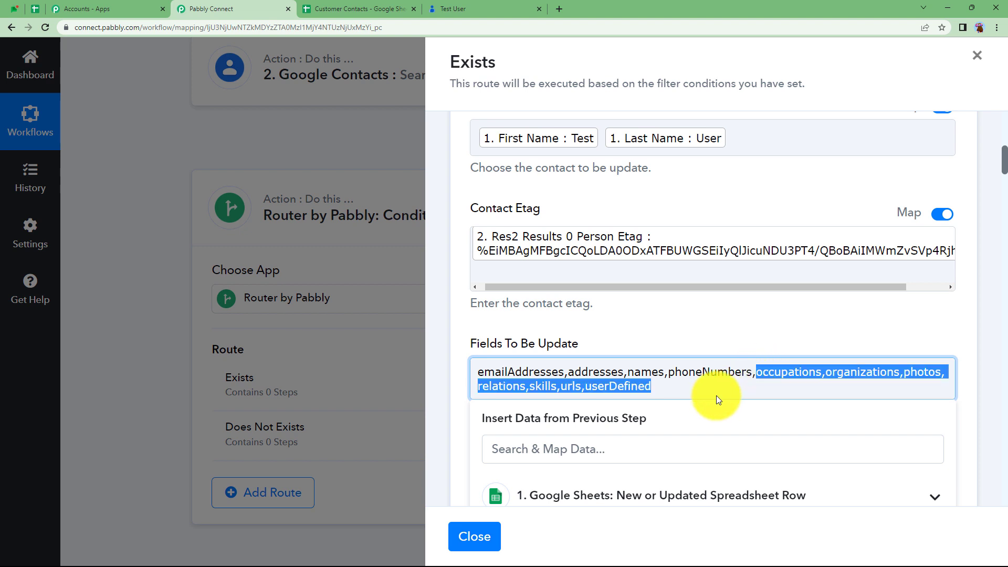
{"action": "key", "text": "BackSpace"}
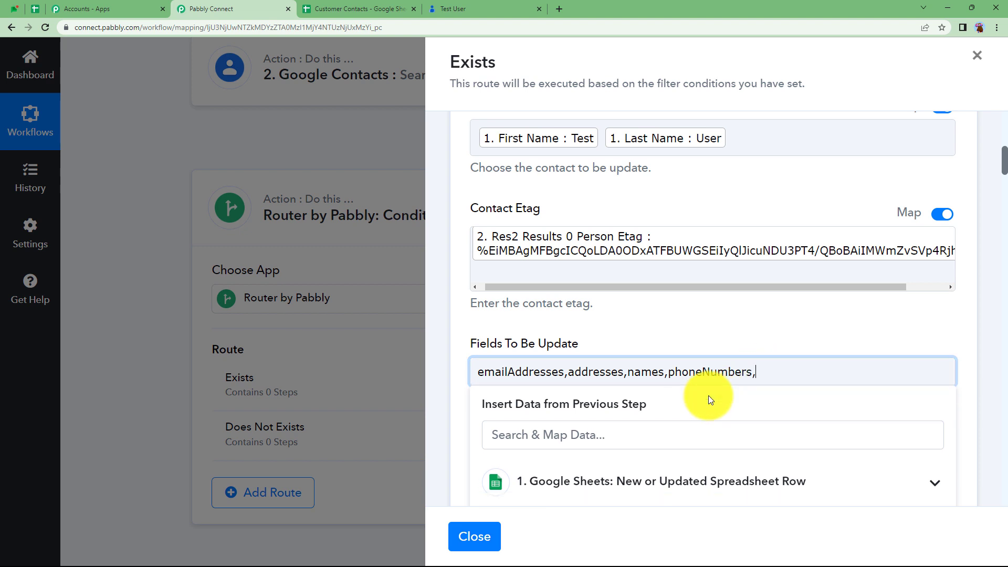
{"action": "key", "text": "BackSpace"}
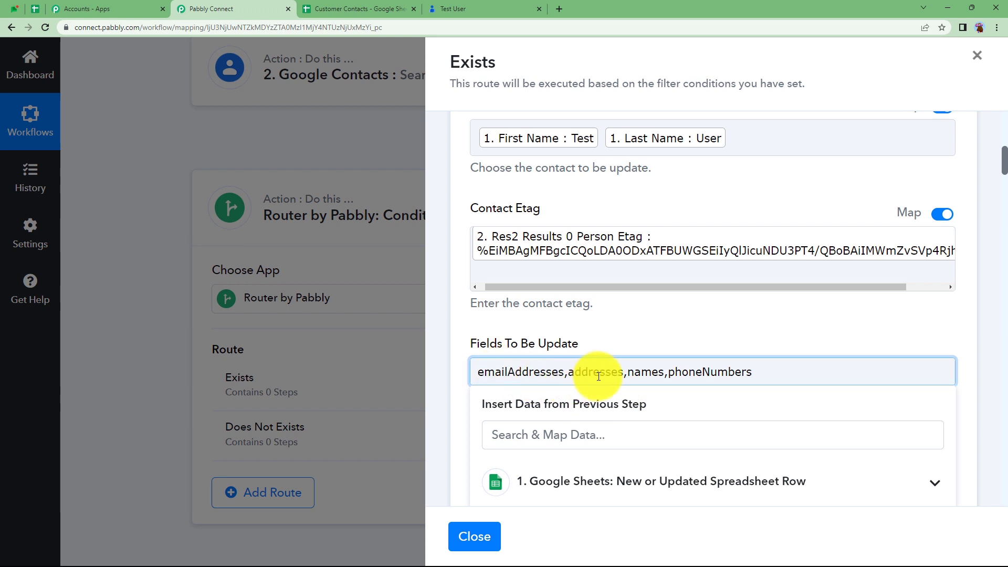
{"action": "left_click", "coordinate": [632, 342]}
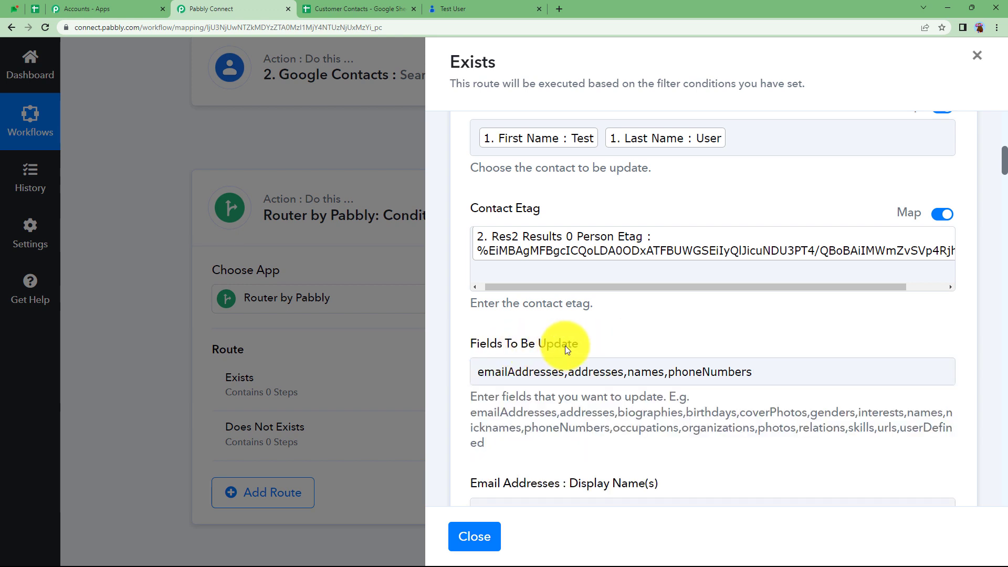
- Map the sheet's Email into the contact's Email Value(s)
{"action": "scroll", "coordinate": [556, 408], "scroll_direction": "down", "scroll_amount": 5}
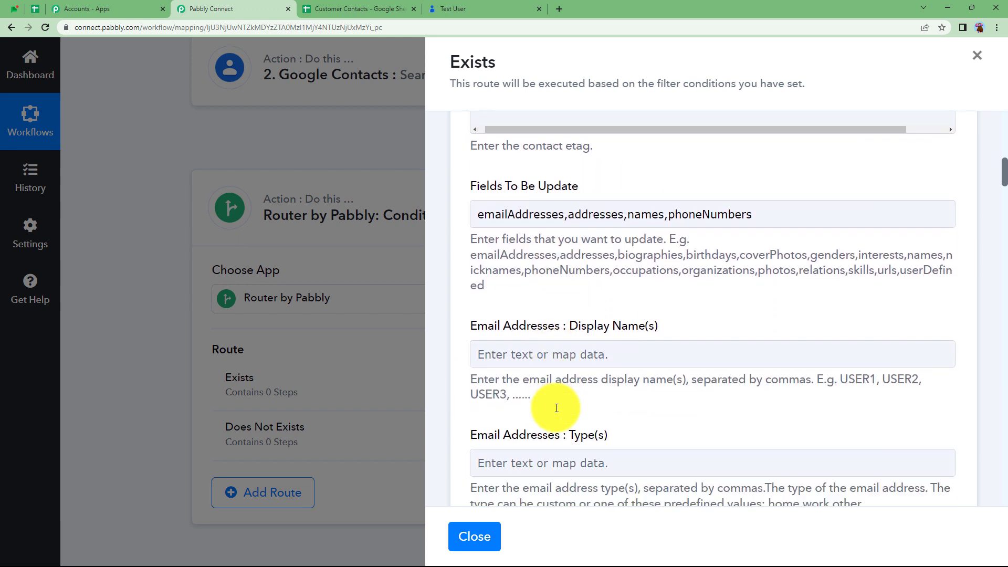
{"action": "scroll", "coordinate": [525, 401], "scroll_direction": "down", "scroll_amount": 2}
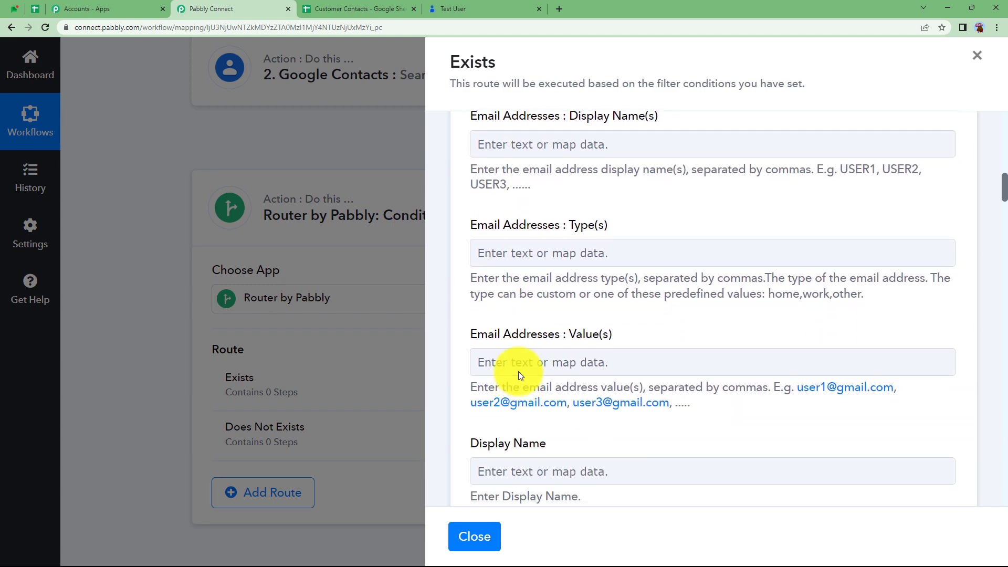
{"action": "left_click", "coordinate": [517, 368]}
{"action": "scroll", "coordinate": [608, 367], "scroll_direction": "down", "scroll_amount": 3}
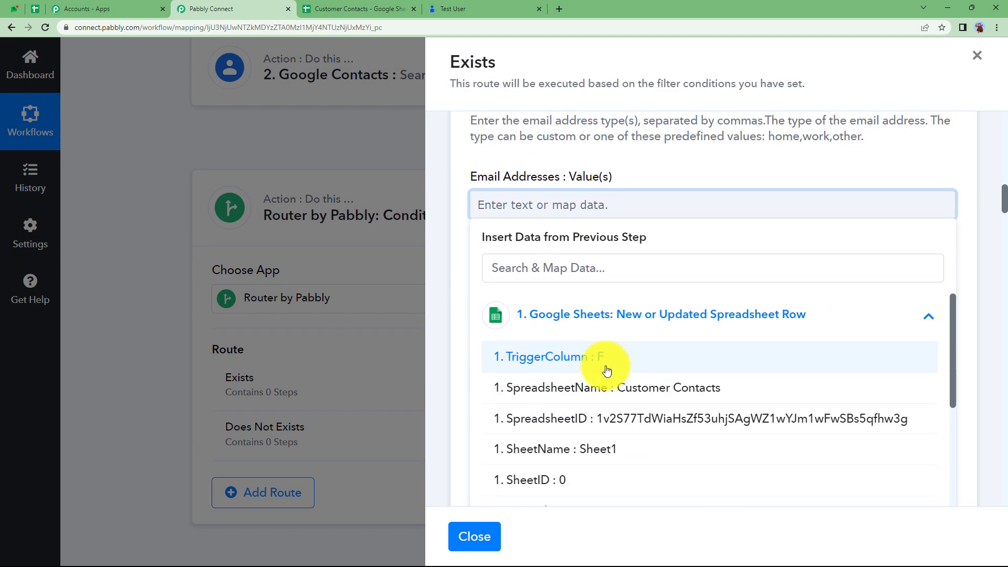
{"action": "scroll", "coordinate": [618, 400], "scroll_direction": "down", "scroll_amount": 5}
{"action": "left_click", "coordinate": [614, 376]}
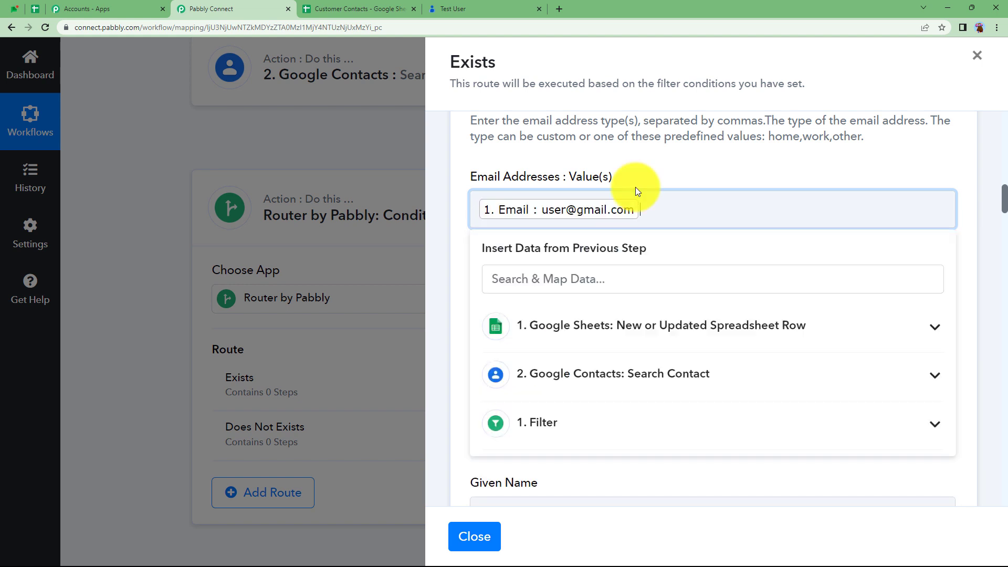
{"action": "left_click", "coordinate": [651, 173]}
- Fill Display Name with the sheet's First Name followed by Last Name
{"action": "left_click", "coordinate": [544, 321]}
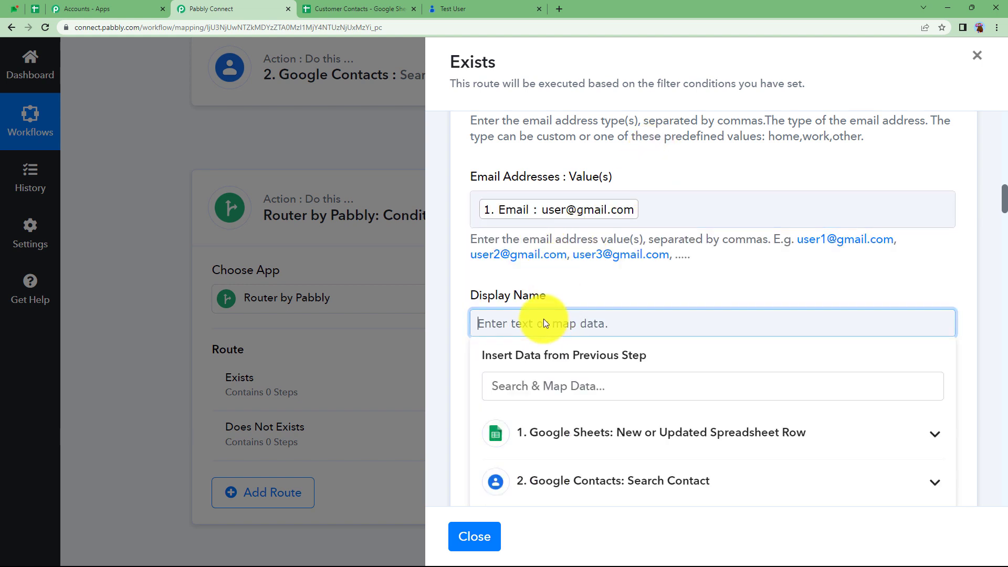
{"action": "scroll", "coordinate": [457, 342], "scroll_direction": "down", "scroll_amount": 3}
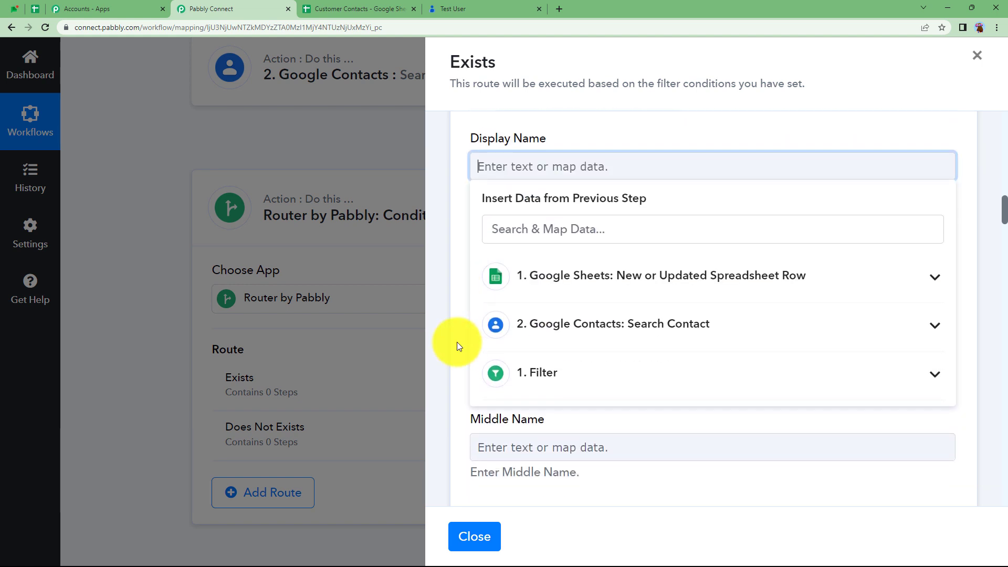
{"action": "left_click", "coordinate": [557, 278]}
{"action": "scroll", "coordinate": [575, 383], "scroll_direction": "down", "scroll_amount": 3}
{"action": "scroll", "coordinate": [576, 385], "scroll_direction": "down", "scroll_amount": 2}
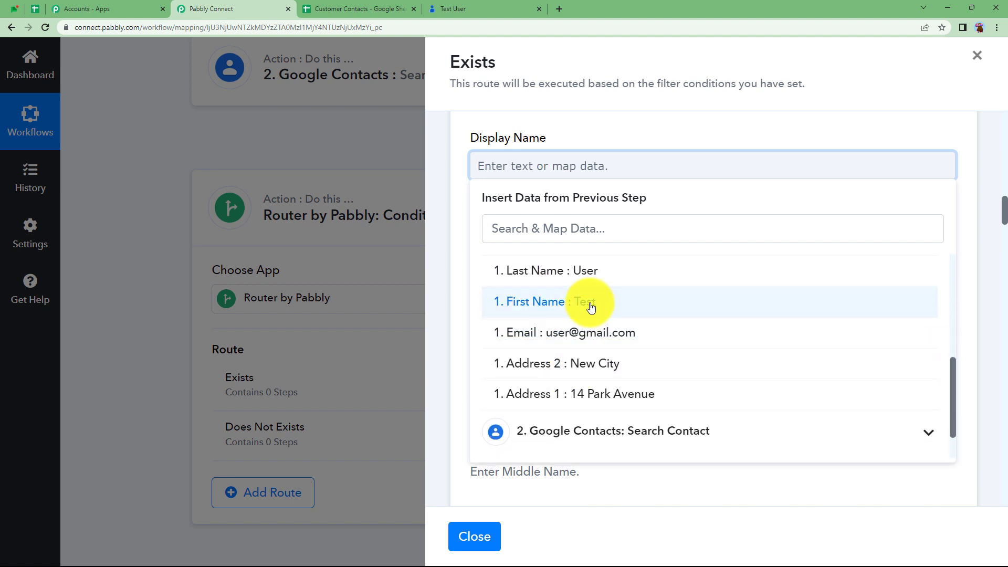
{"action": "left_click", "coordinate": [591, 307]}
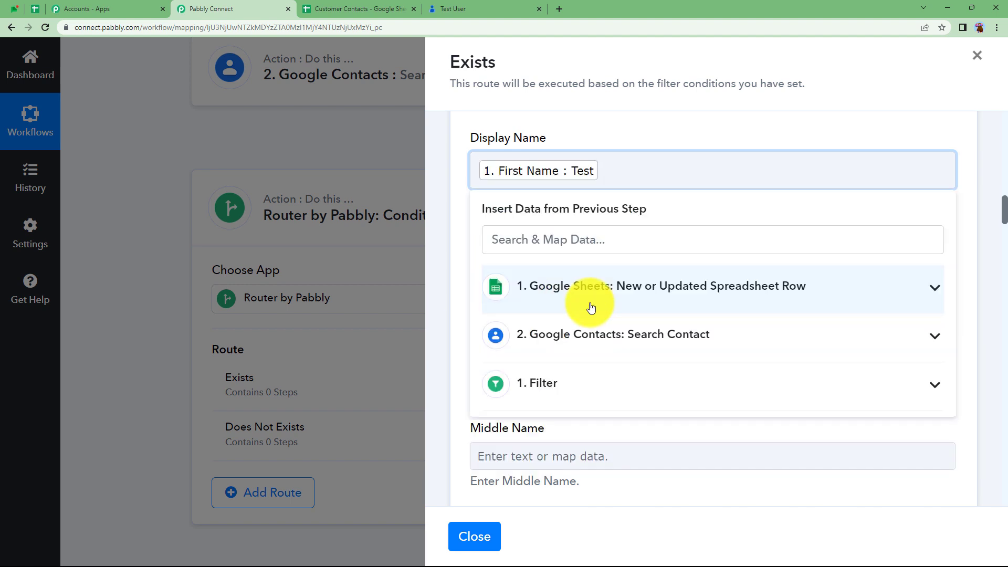
{"action": "left_click", "coordinate": [591, 295]}
{"action": "scroll", "coordinate": [590, 367], "scroll_direction": "down", "scroll_amount": 4}
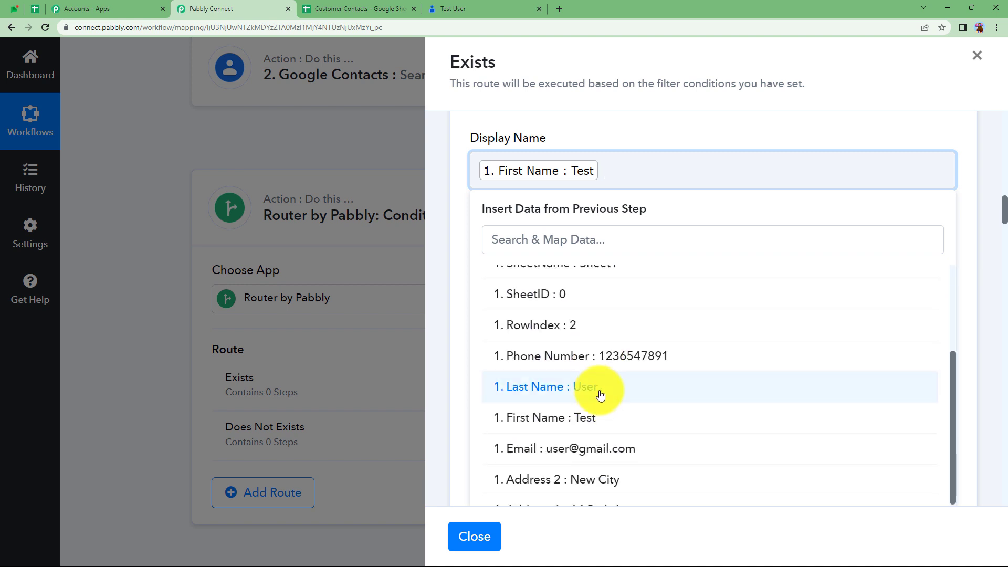
{"action": "left_click", "coordinate": [600, 393]}
{"action": "left_click", "coordinate": [608, 133]}
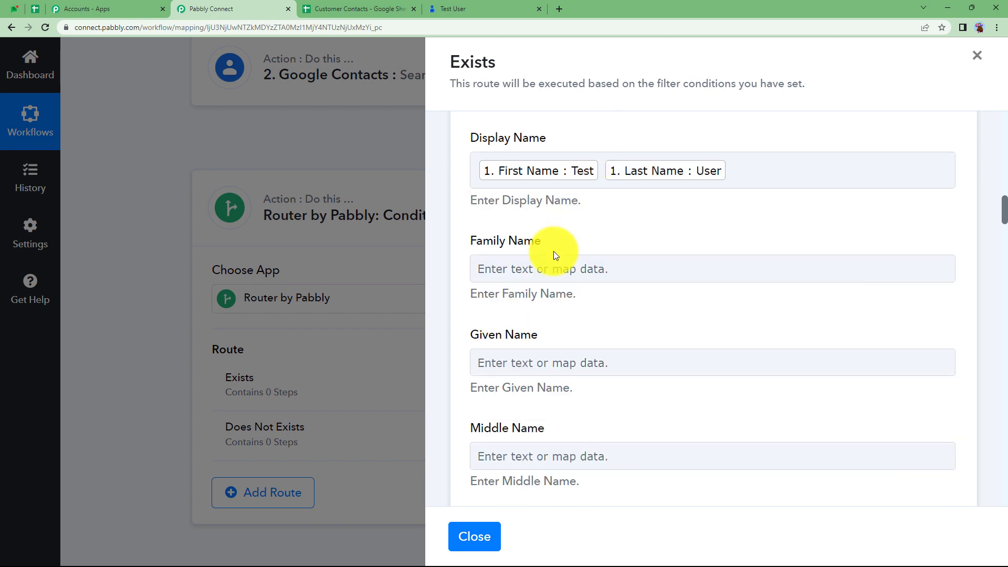
- Map Last Name into Family Name and First Name into Given Name
{"action": "left_click", "coordinate": [521, 273]}
{"action": "left_click", "coordinate": [540, 380]}
{"action": "scroll", "coordinate": [540, 386], "scroll_direction": "down", "scroll_amount": 5}
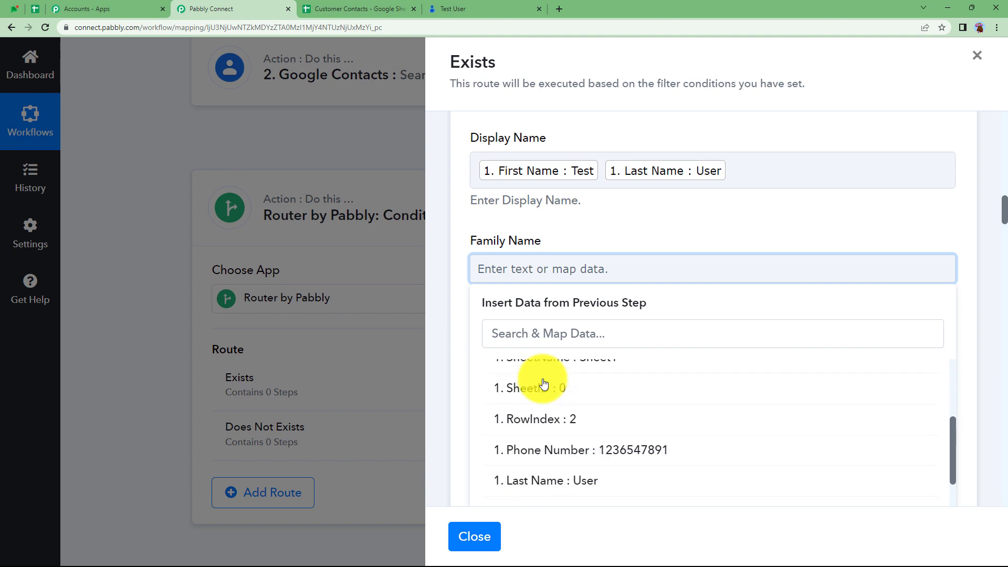
{"action": "left_click", "coordinate": [547, 373]}
{"action": "left_click", "coordinate": [581, 218]}
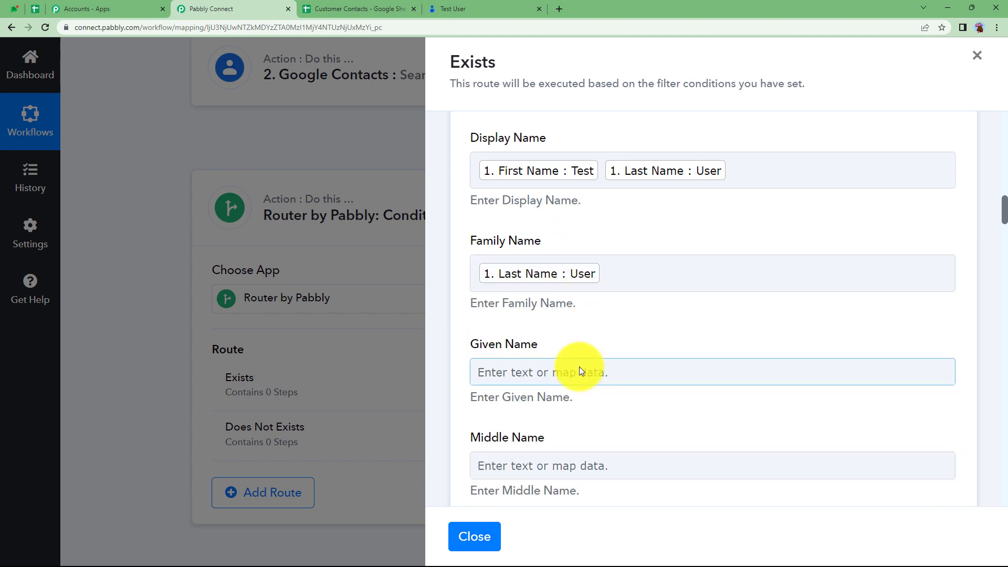
{"action": "left_click", "coordinate": [579, 367]}
{"action": "scroll", "coordinate": [608, 430], "scroll_direction": "down", "scroll_amount": 2}
{"action": "left_click", "coordinate": [612, 399]}
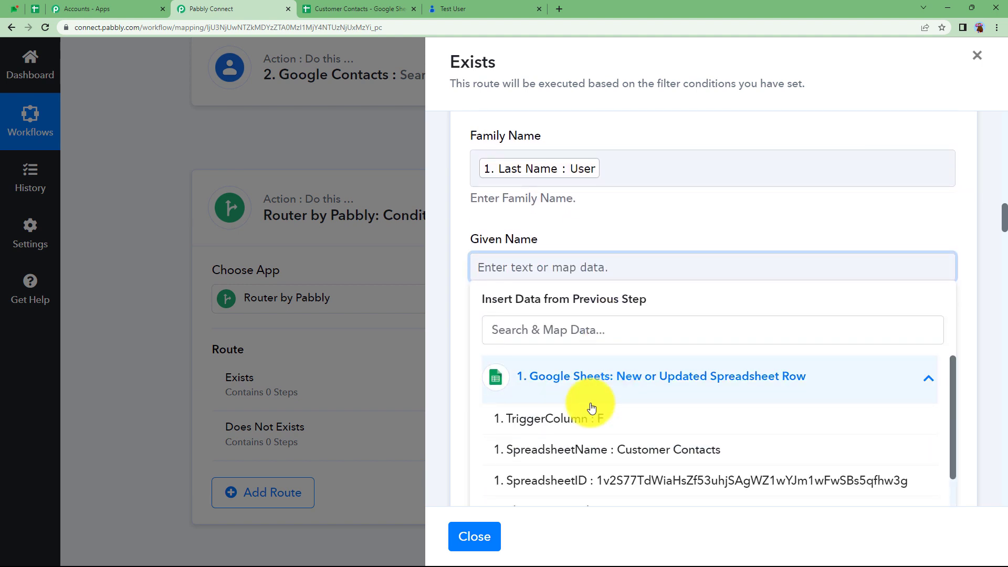
{"action": "scroll", "coordinate": [591, 407], "scroll_direction": "down", "scroll_amount": 3}
{"action": "scroll", "coordinate": [592, 408], "scroll_direction": "down", "scroll_amount": 2}
{"action": "left_click", "coordinate": [589, 411]}
{"action": "left_click", "coordinate": [579, 293]}
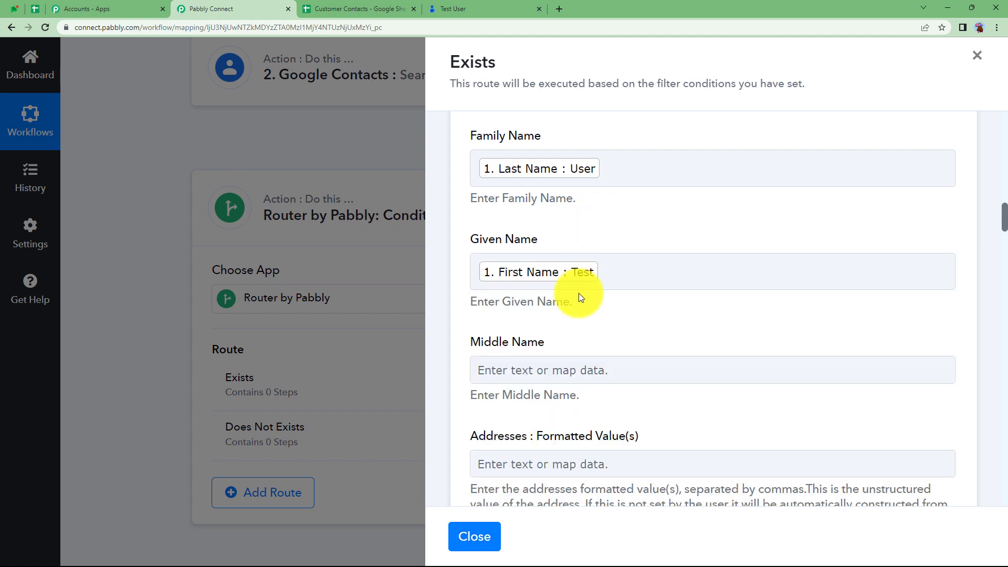
- Set the address Formatted Value(s) to Address 1, a comma, then Address 2
{"action": "scroll", "coordinate": [576, 301], "scroll_direction": "down", "scroll_amount": 1}
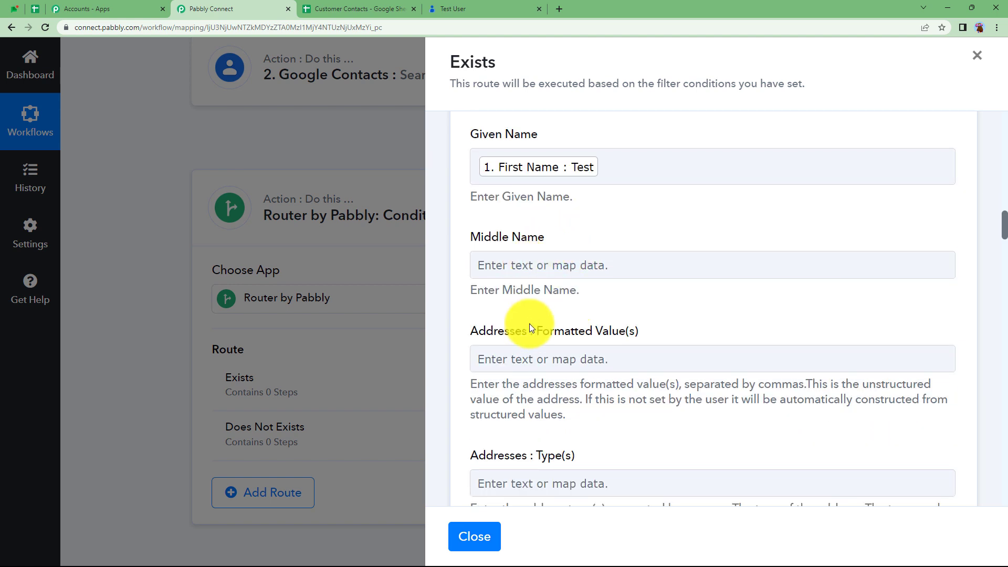
{"action": "scroll", "coordinate": [527, 329], "scroll_direction": "down", "scroll_amount": 1}
{"action": "left_click", "coordinate": [514, 200]}
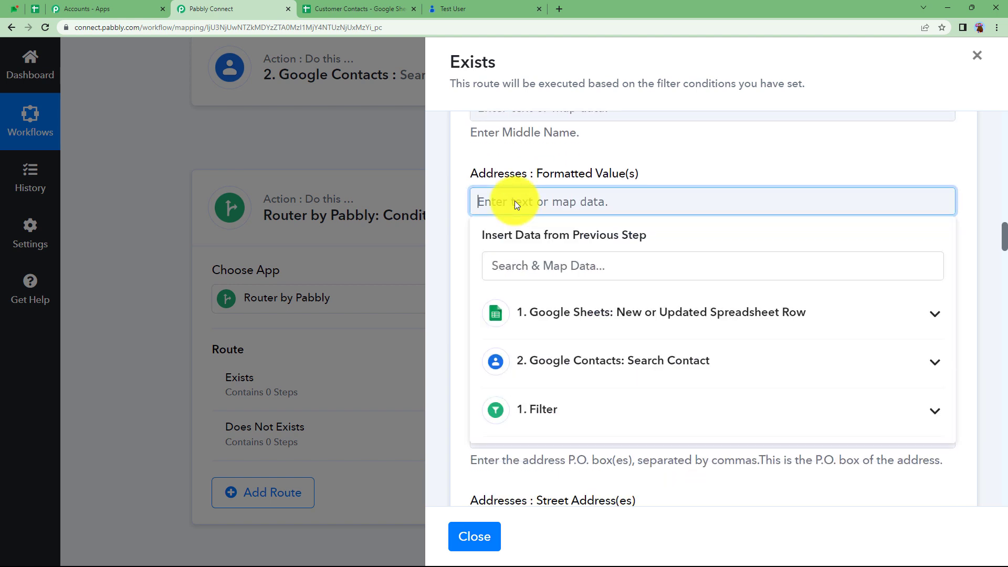
{"action": "left_click", "coordinate": [547, 323]}
{"action": "scroll", "coordinate": [552, 419], "scroll_direction": "down", "scroll_amount": 5}
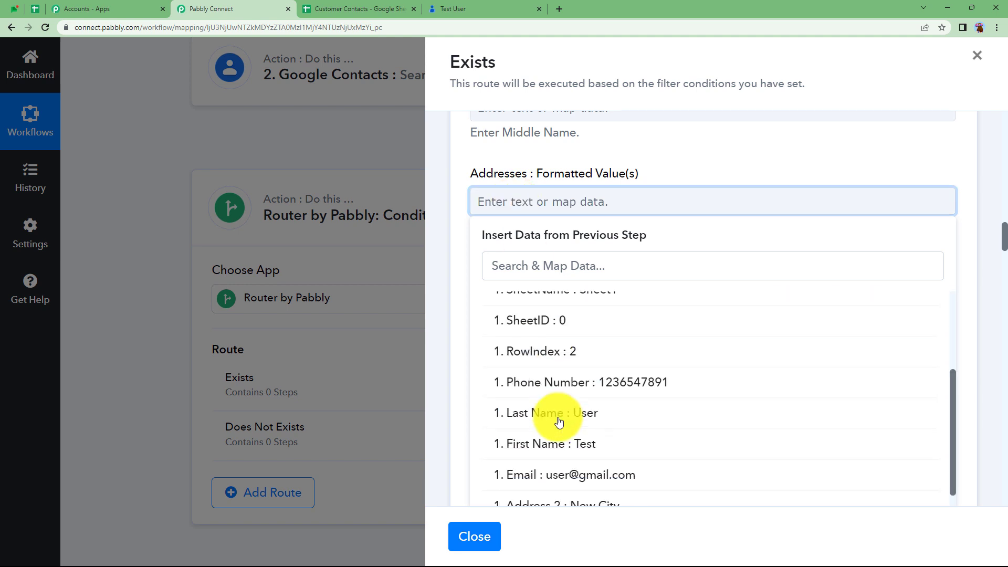
{"action": "left_click", "coordinate": [549, 434]}
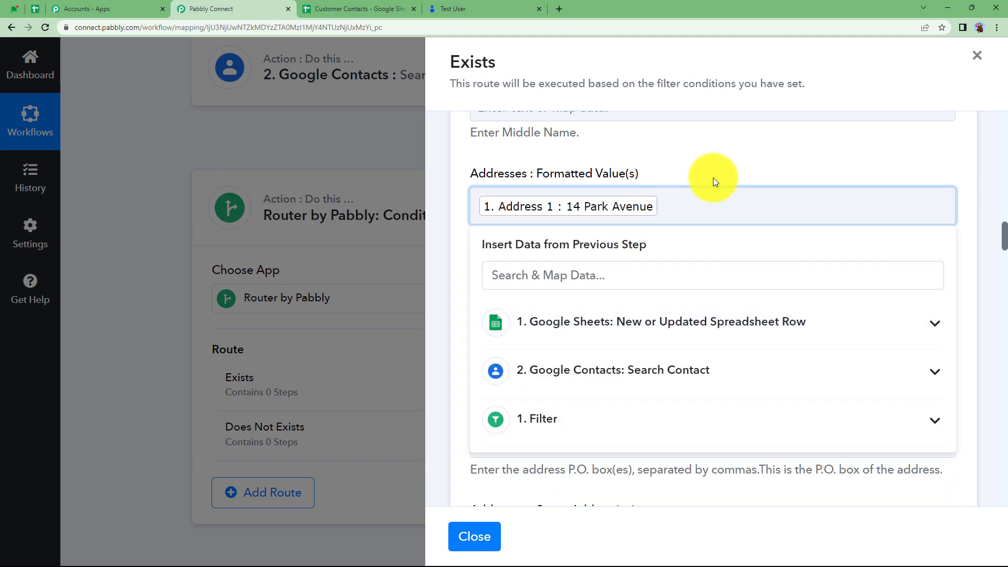
{"action": "type", "text": ","}
{"action": "left_click", "coordinate": [657, 322]}
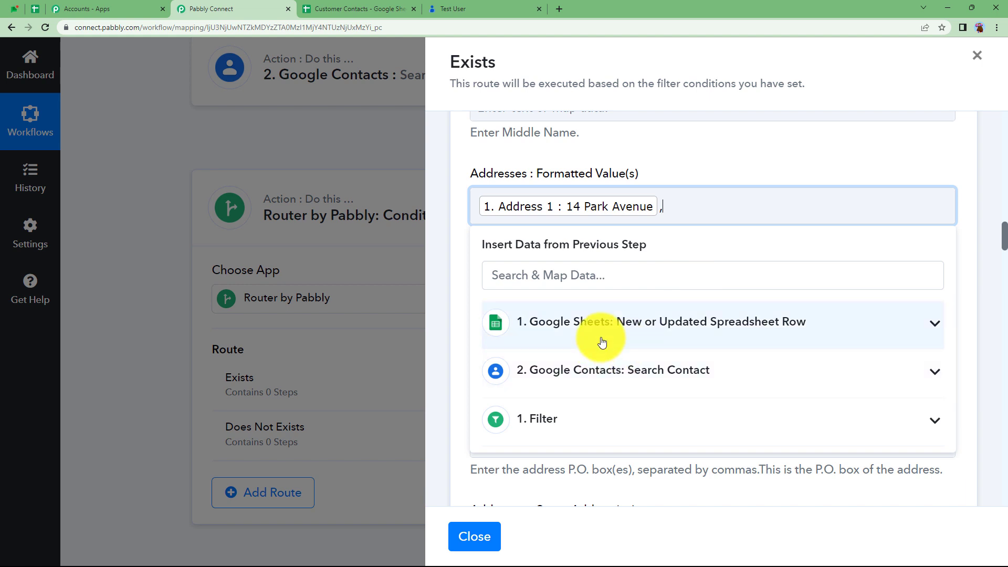
{"action": "scroll", "coordinate": [593, 434], "scroll_direction": "down", "scroll_amount": 5}
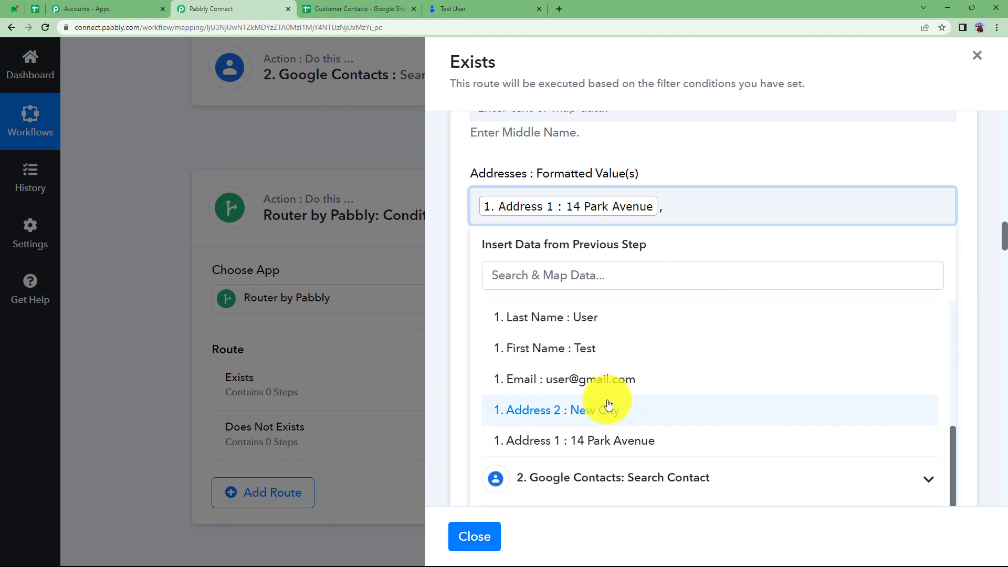
{"action": "left_click", "coordinate": [608, 409]}
{"action": "left_click", "coordinate": [739, 160]}
- Try a custom mapped Gender value, then leave Gender empty
{"action": "scroll", "coordinate": [580, 340], "scroll_direction": "down", "scroll_amount": 5}
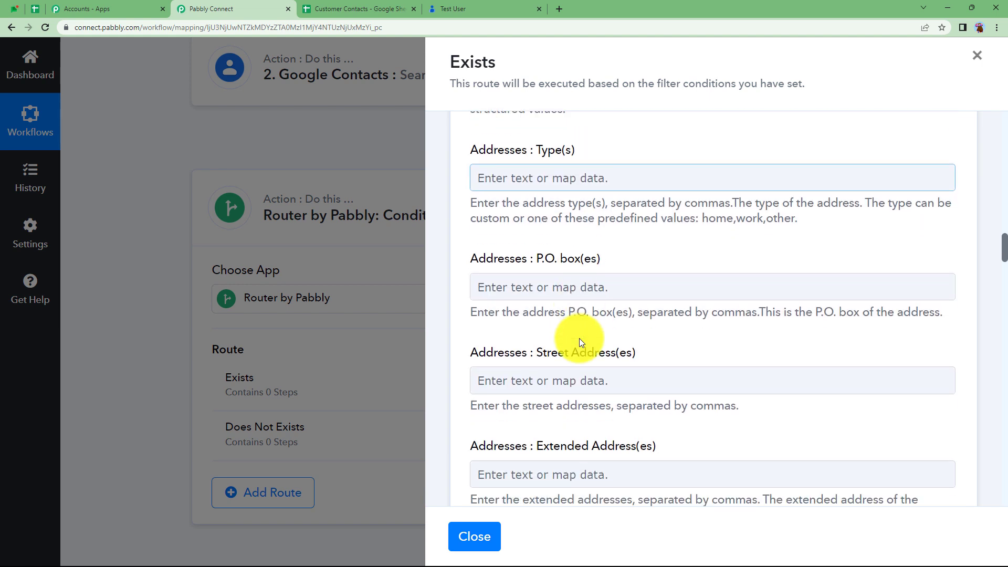
{"action": "scroll", "coordinate": [580, 340], "scroll_direction": "down", "scroll_amount": 10}
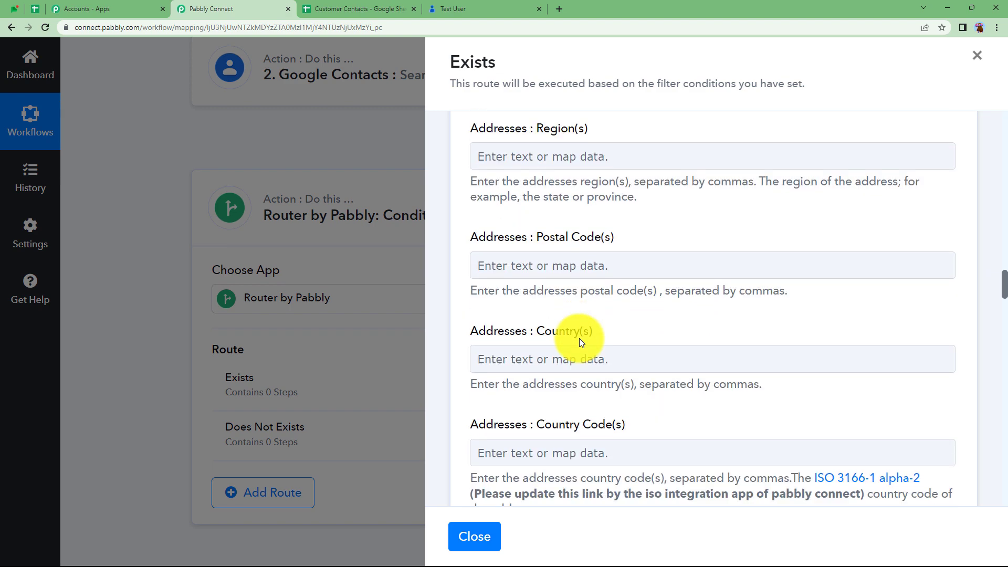
{"action": "scroll", "coordinate": [580, 341], "scroll_direction": "down", "scroll_amount": 12}
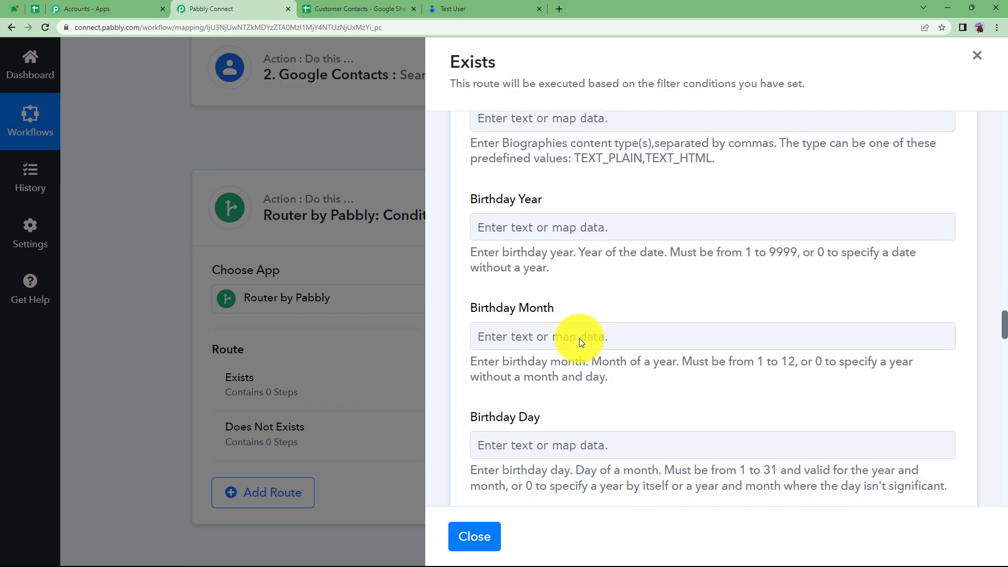
{"action": "scroll", "coordinate": [580, 340], "scroll_direction": "down", "scroll_amount": 5}
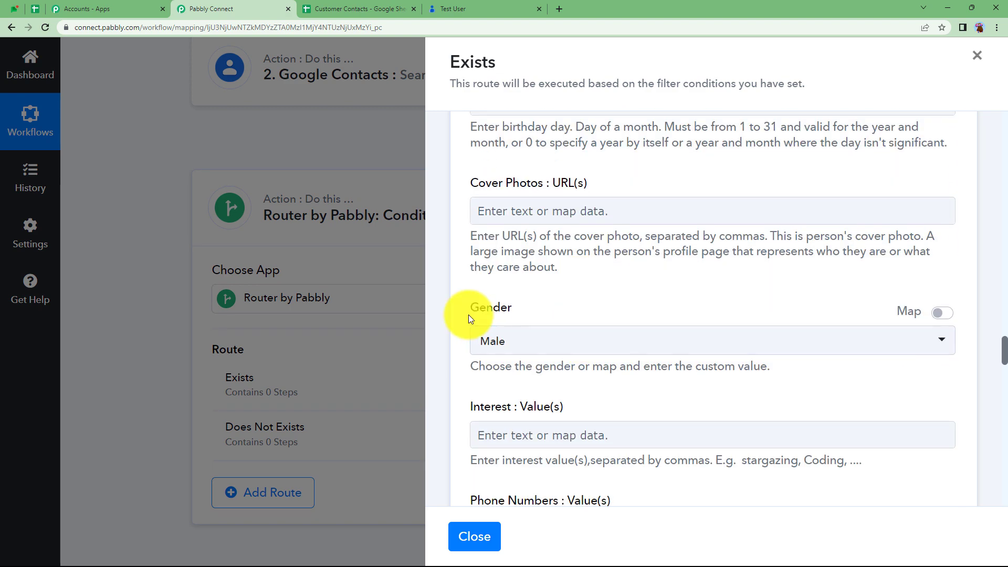
{"action": "left_click", "coordinate": [478, 349]}
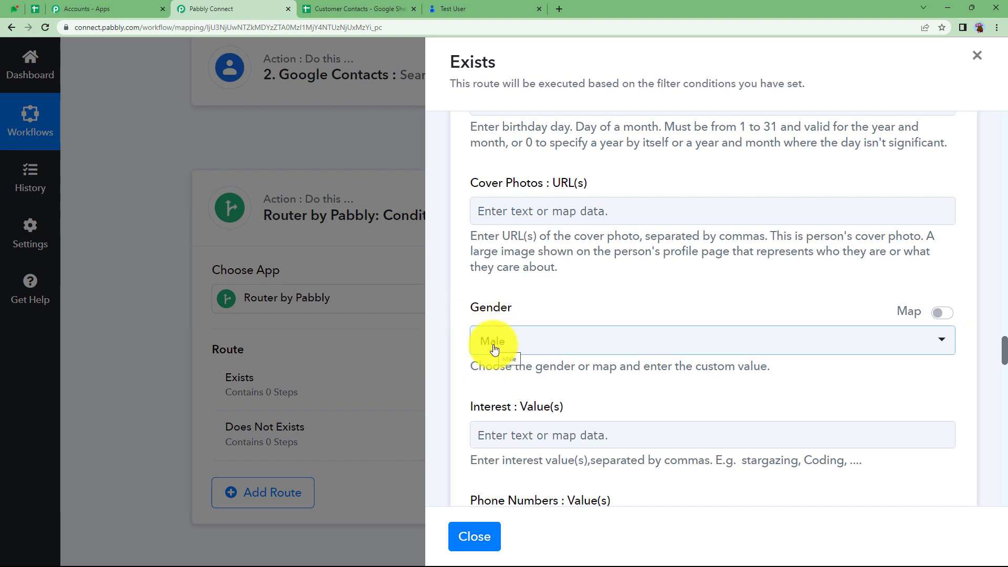
{"action": "left_click", "coordinate": [944, 314]}
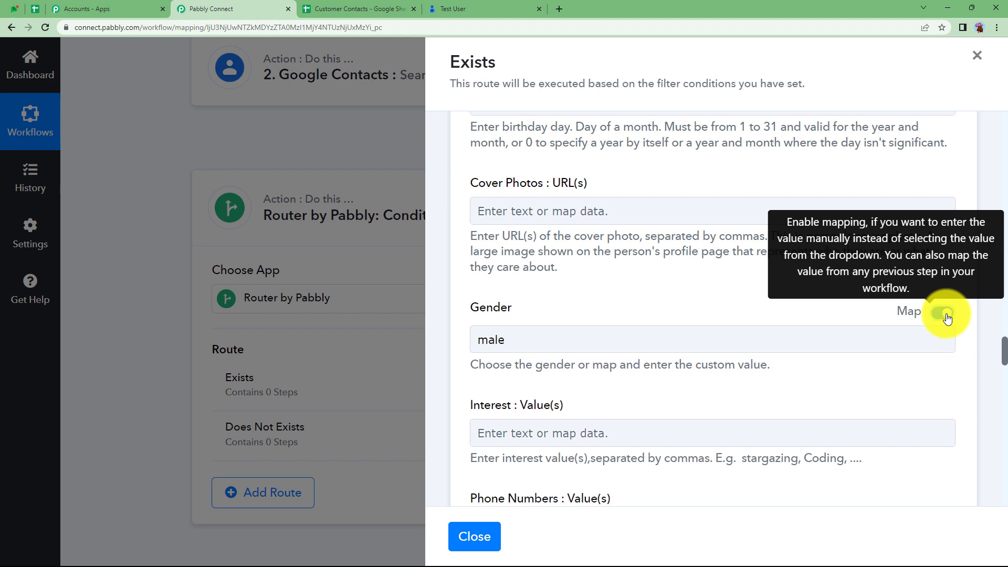
{"action": "left_click", "coordinate": [873, 343]}
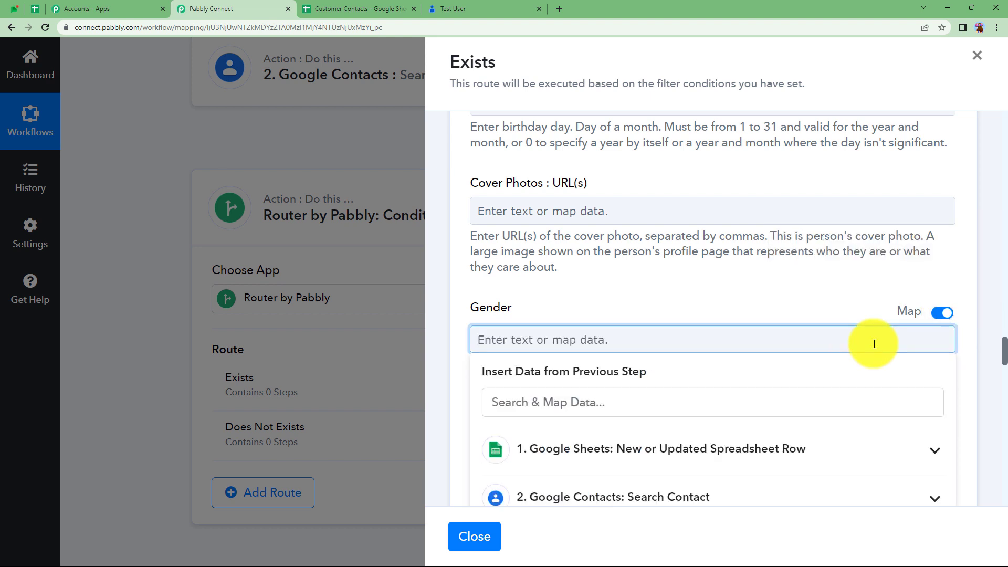
{"action": "left_click", "coordinate": [767, 300]}
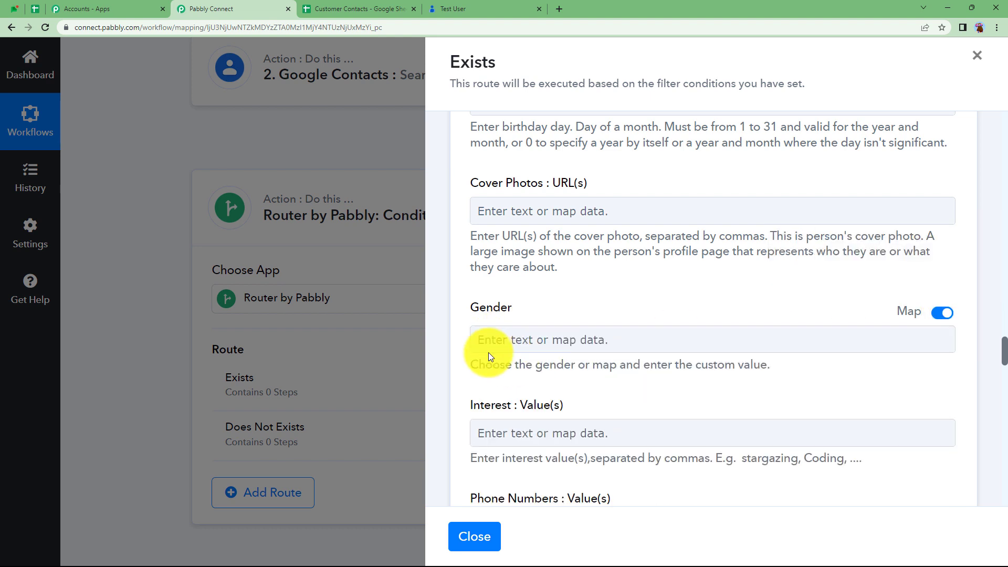
- Map the sheet's Phone Number into Phone Numbers Value(s) and scroll to the save buttons
{"action": "scroll", "coordinate": [524, 376], "scroll_direction": "down", "scroll_amount": 3}
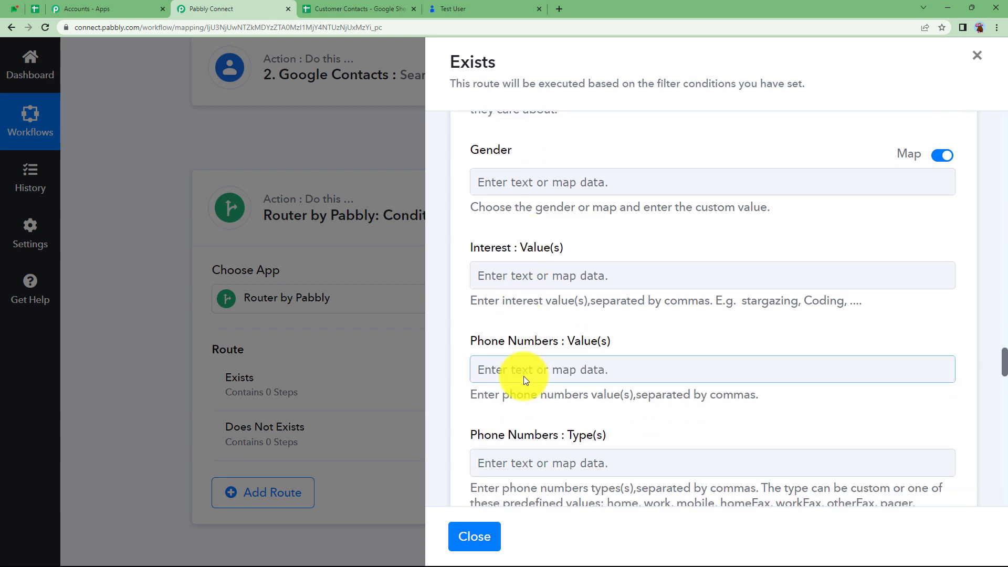
{"action": "scroll", "coordinate": [524, 376], "scroll_direction": "down", "scroll_amount": 2}
{"action": "left_click", "coordinate": [572, 255]}
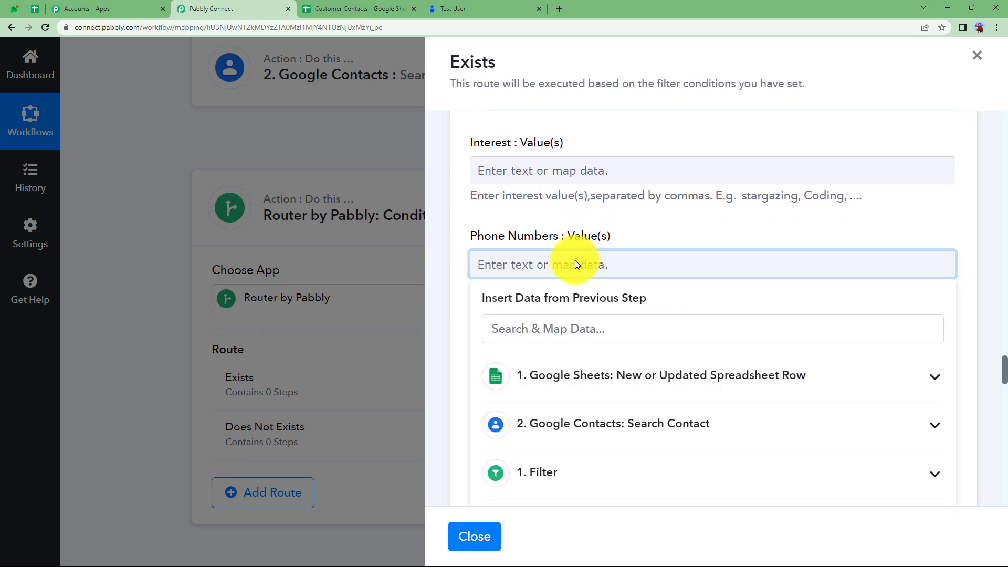
{"action": "left_click", "coordinate": [551, 399]}
{"action": "scroll", "coordinate": [561, 403], "scroll_direction": "down", "scroll_amount": 5}
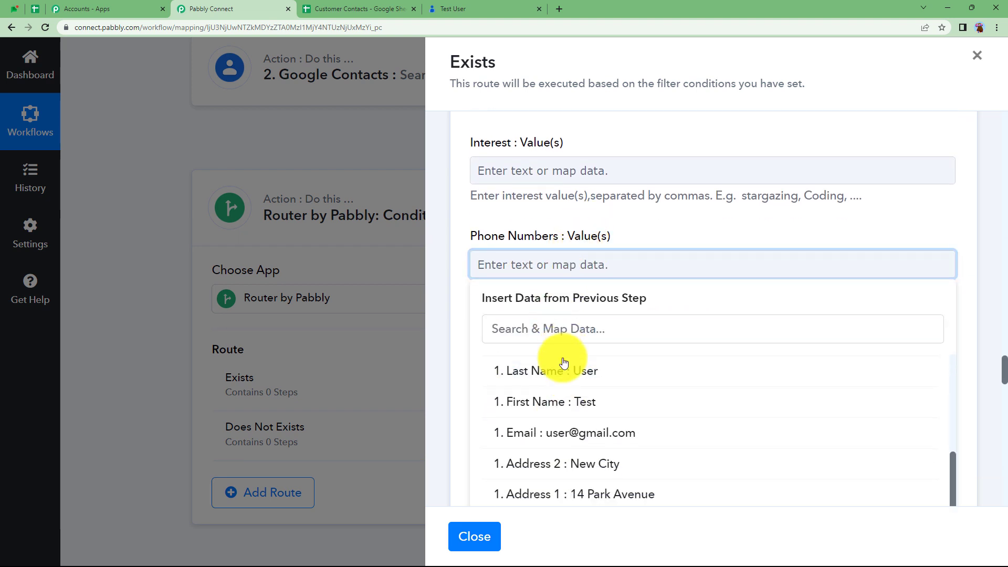
{"action": "scroll", "coordinate": [558, 387], "scroll_direction": "up", "scroll_amount": 1}
{"action": "left_click", "coordinate": [557, 391]}
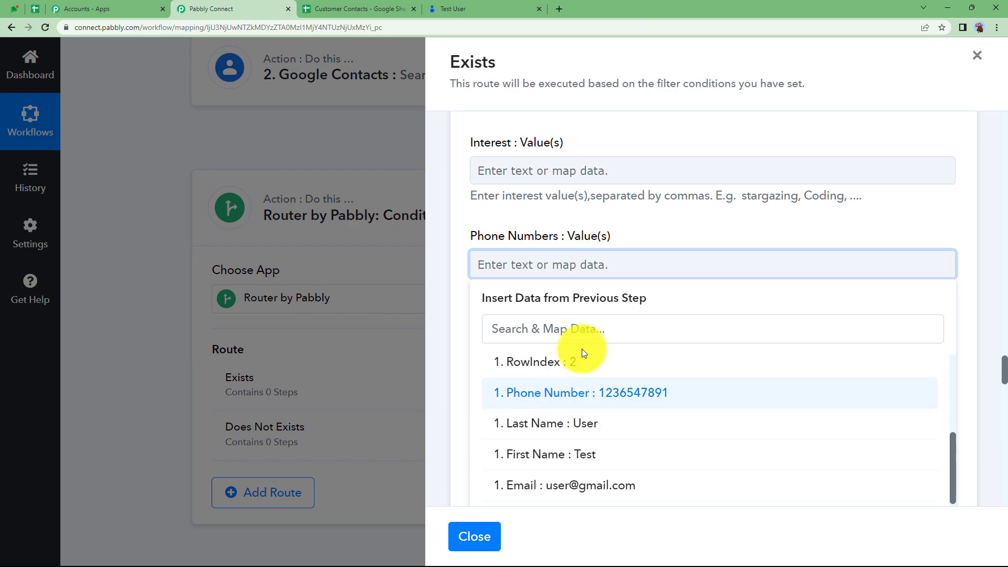
{"action": "left_click", "coordinate": [629, 238]}
{"action": "scroll", "coordinate": [580, 343], "scroll_direction": "down", "scroll_amount": 2}
{"action": "scroll", "coordinate": [580, 344], "scroll_direction": "down", "scroll_amount": 12}
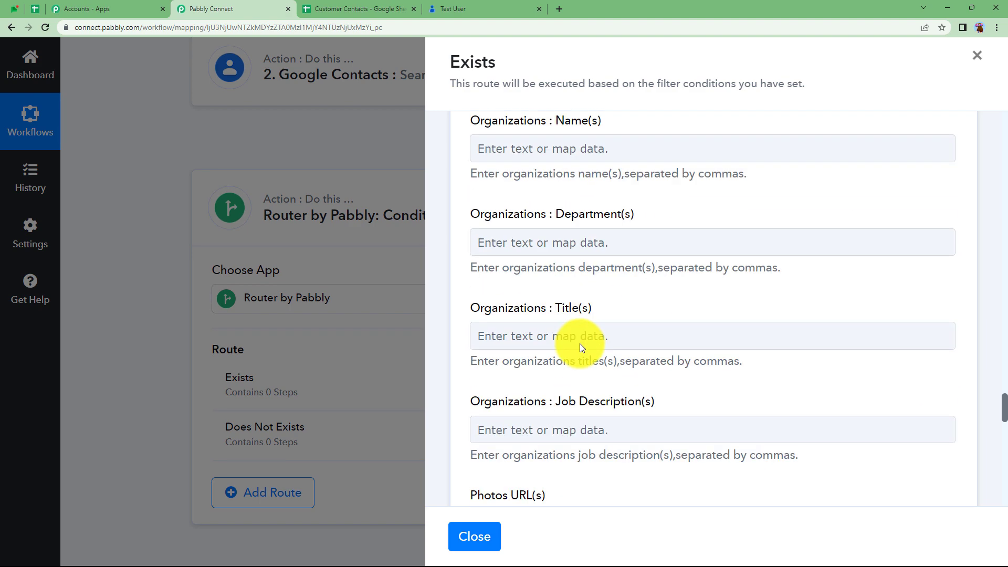
{"action": "scroll", "coordinate": [581, 348], "scroll_direction": "down", "scroll_amount": 14}
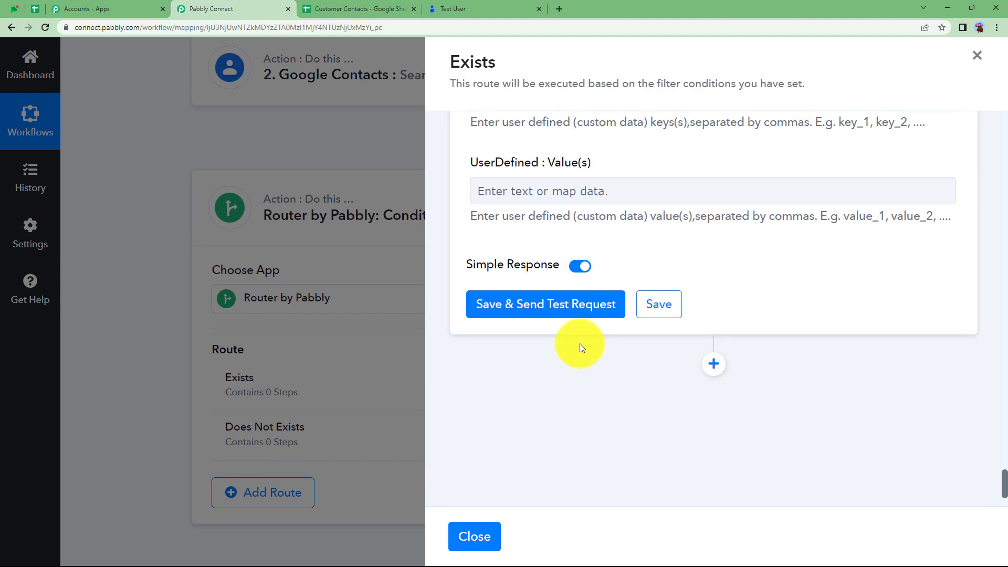
{"action": "left_click", "coordinate": [553, 310]}
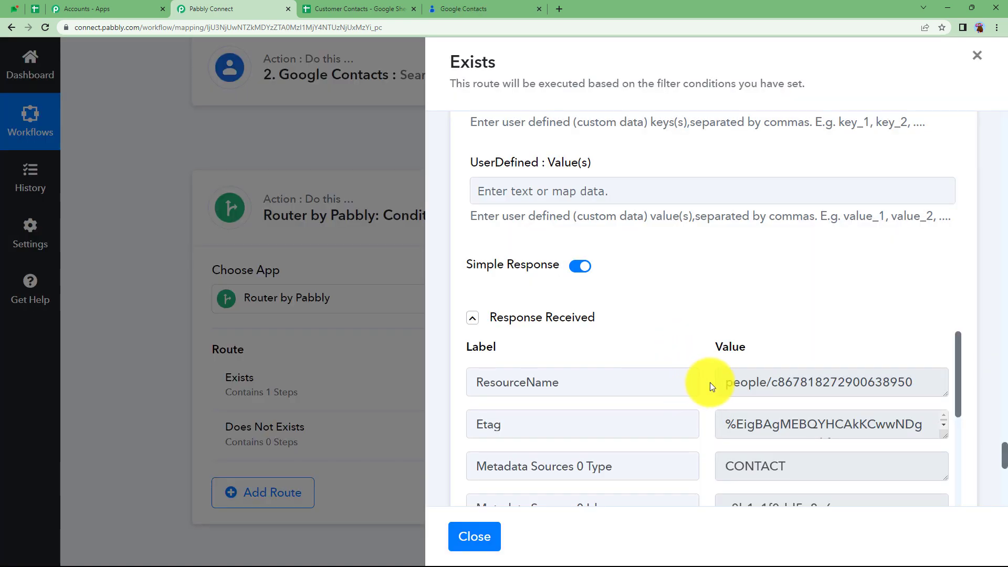
{"action": "left_click_drag", "start_coordinate": [720, 383], "coordinate": [940, 389]}
{"action": "scroll", "coordinate": [731, 428], "scroll_direction": "down", "scroll_amount": 5}
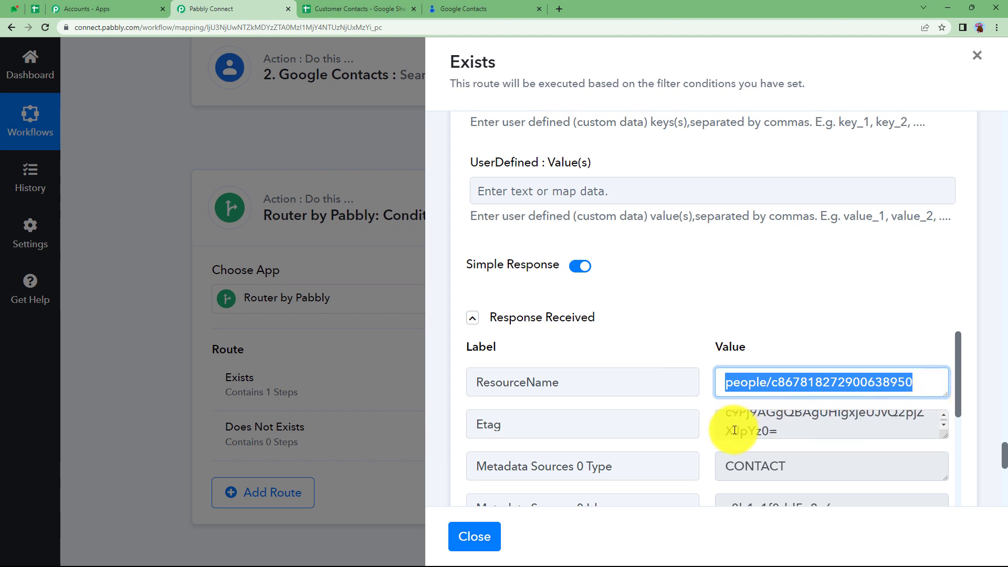
{"action": "scroll", "coordinate": [703, 437], "scroll_direction": "down", "scroll_amount": 20}
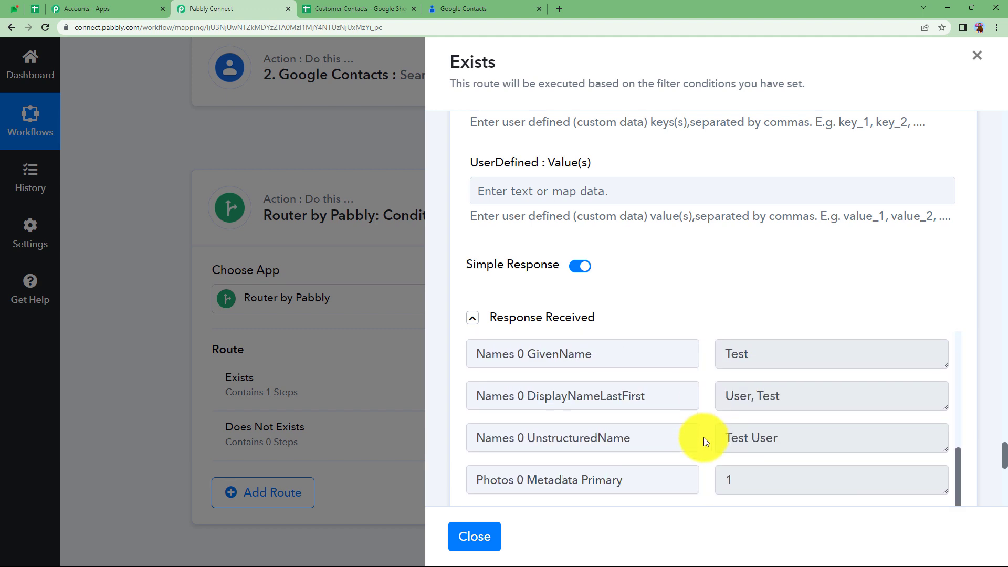
{"action": "scroll", "coordinate": [704, 437], "scroll_direction": "down", "scroll_amount": 5}
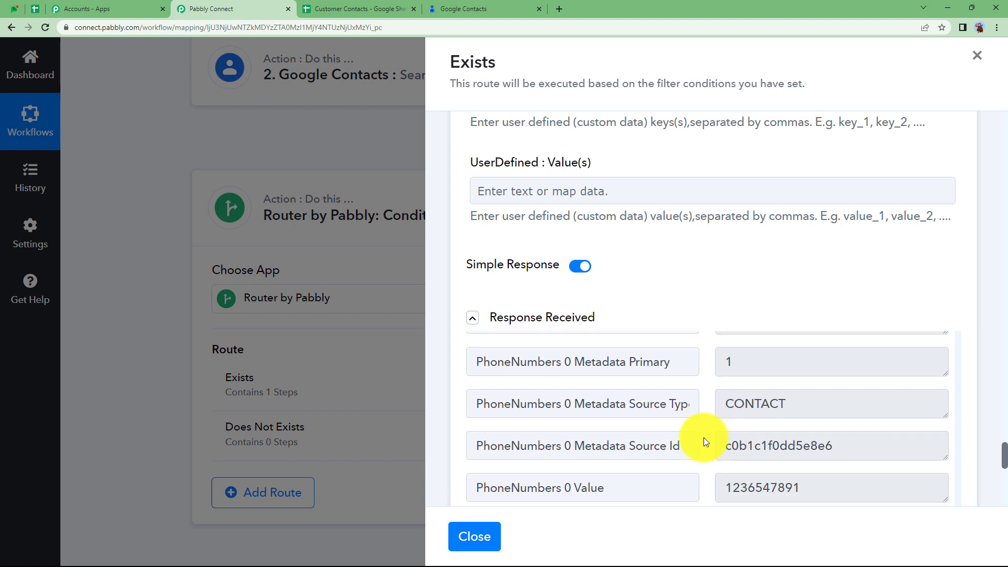
{"action": "left_click", "coordinate": [461, 7]}
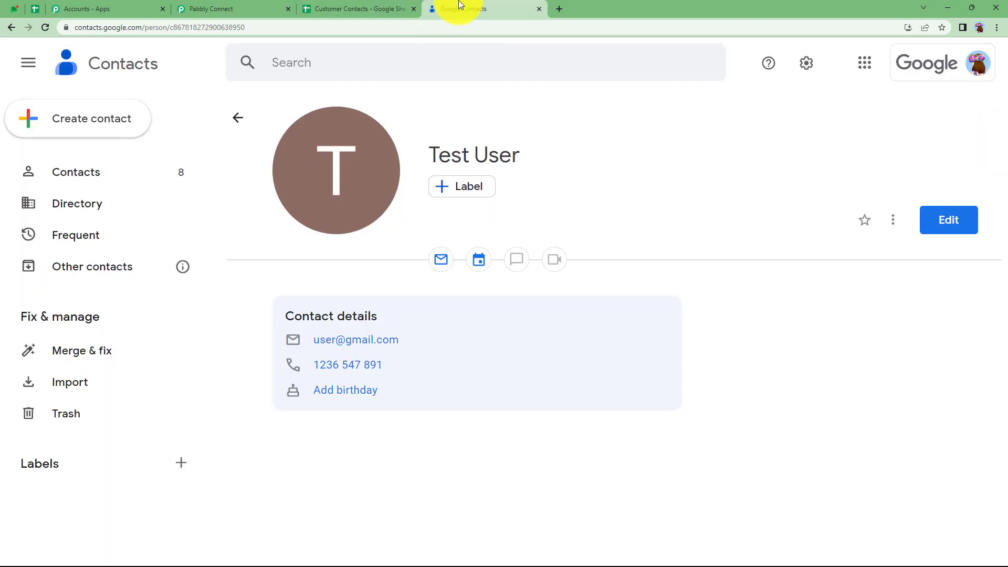
{"action": "left_click", "coordinate": [47, 28]}
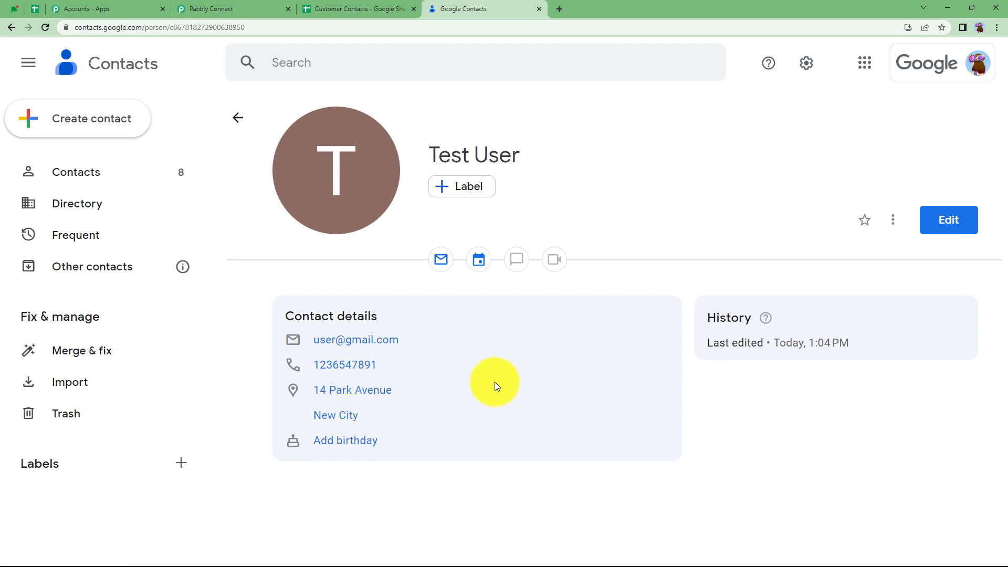
{"action": "left_click", "coordinate": [358, 9]}
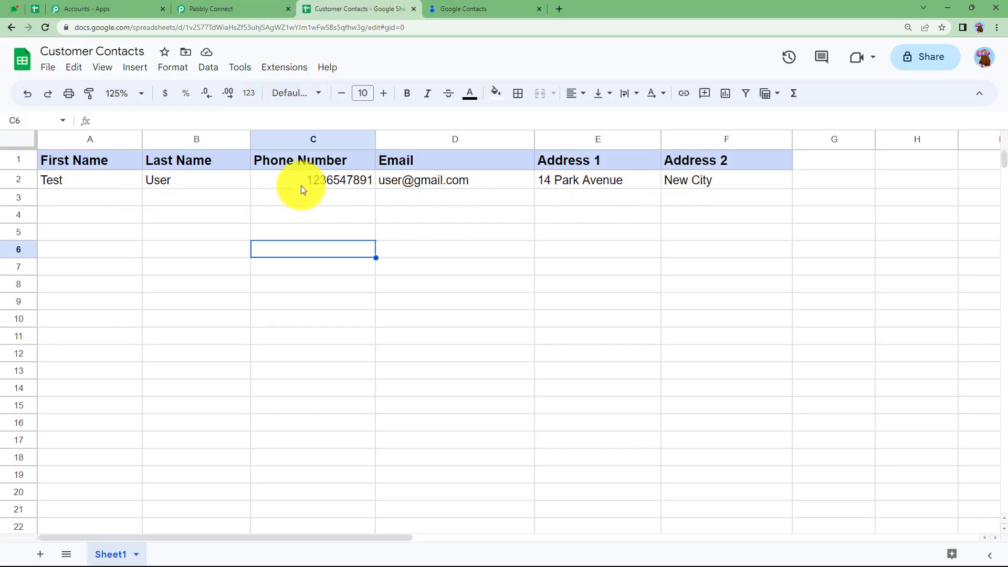
{"action": "left_click", "coordinate": [446, 6]}
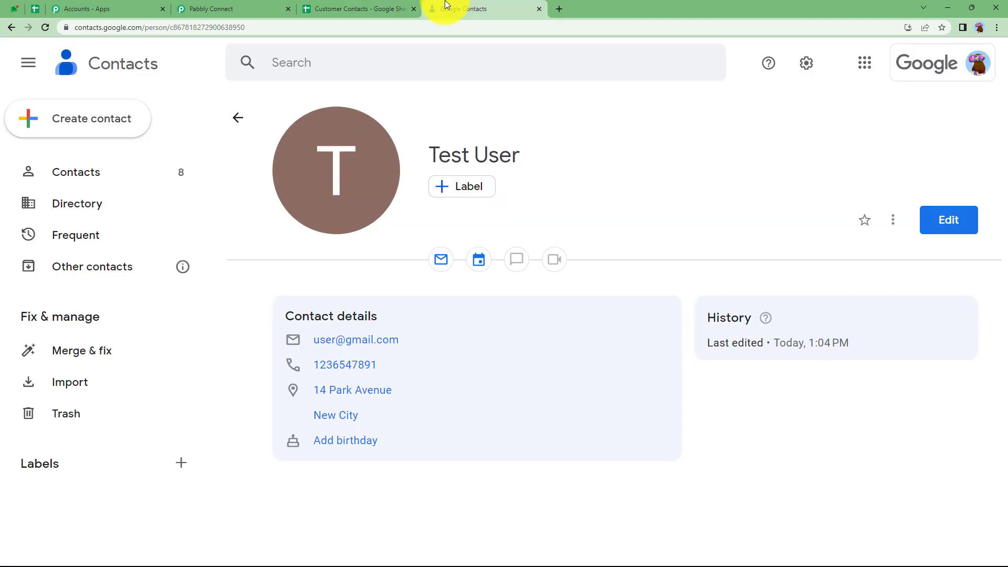
{"action": "left_click", "coordinate": [216, 6]}
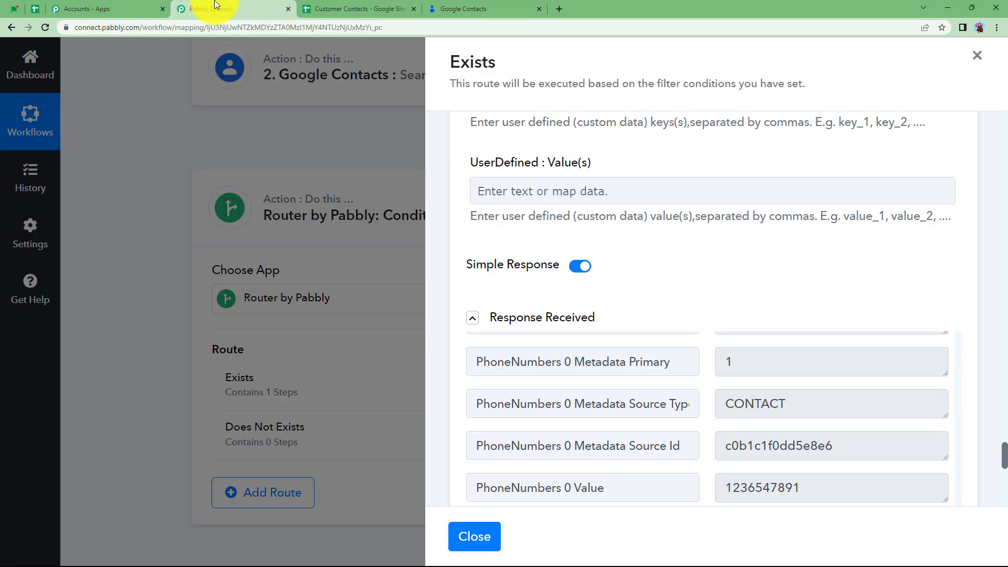
- Start the Does Not Exists route filter on Res2 Results 0 Person ResourceName
{"action": "left_click", "coordinate": [479, 534]}
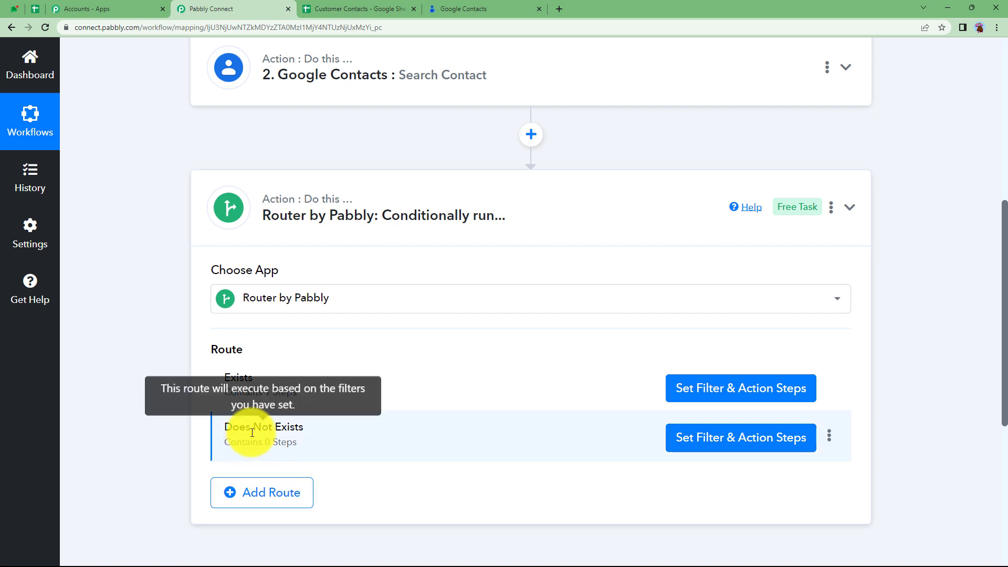
{"action": "left_click", "coordinate": [699, 439]}
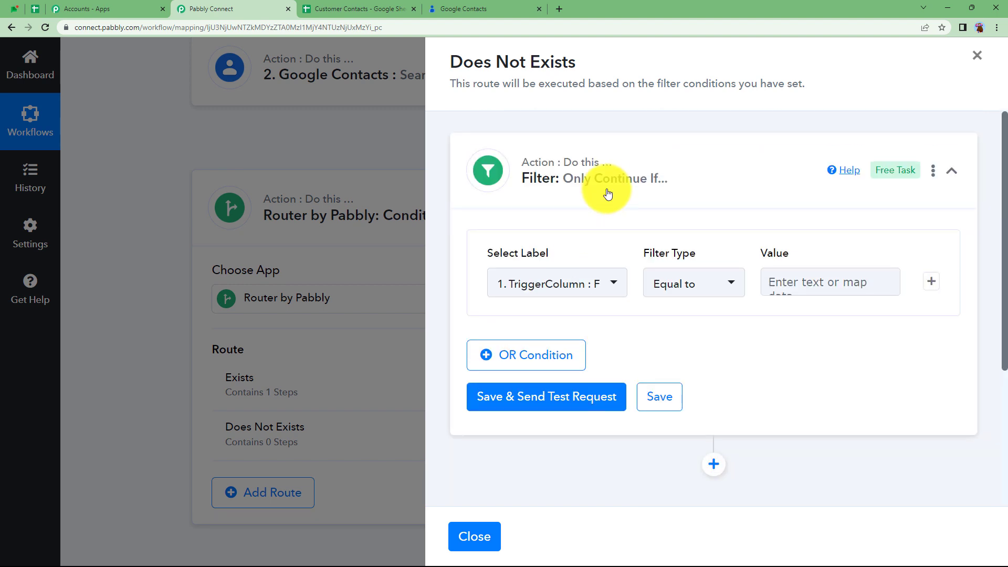
{"action": "left_click", "coordinate": [581, 292]}
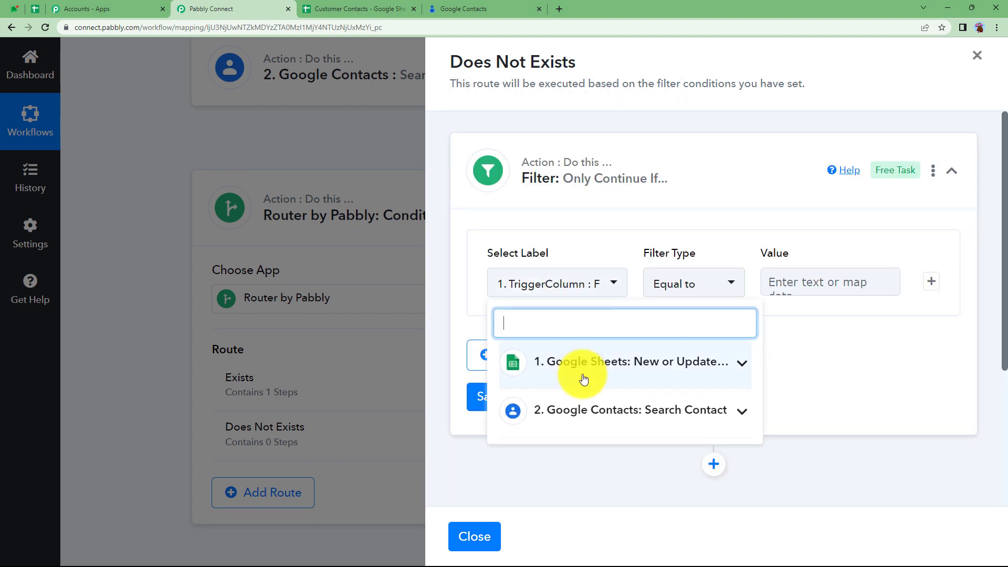
{"action": "type", "text": "po"}
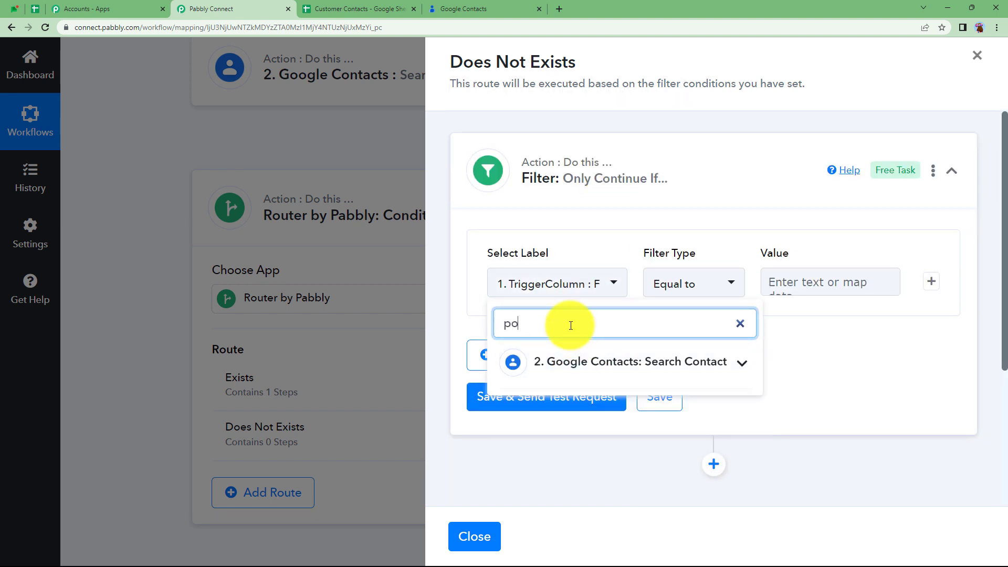
{"action": "key", "text": "BackSpace"}
{"action": "type", "text": "eople"}
{"action": "left_click", "coordinate": [583, 358]}
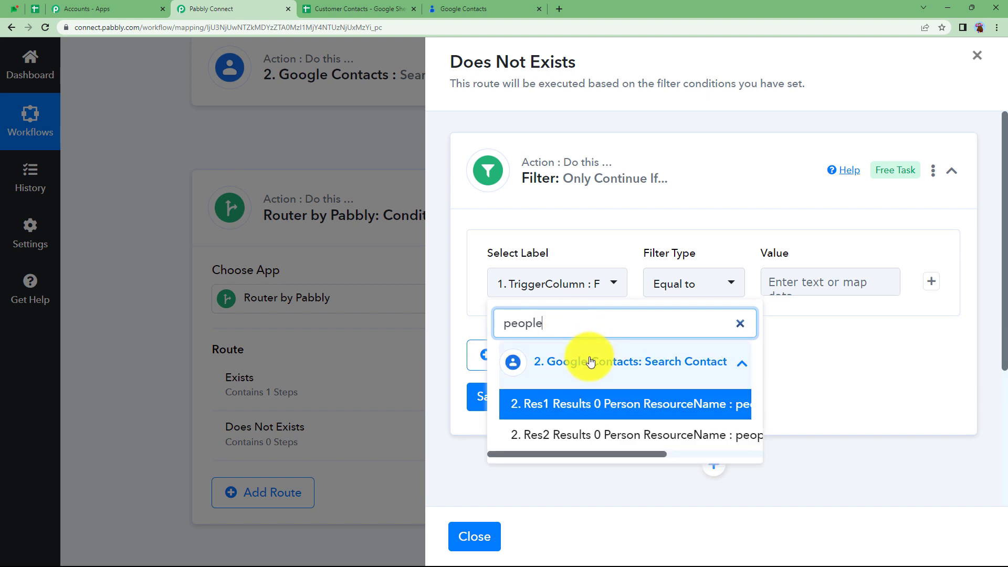
{"action": "left_click", "coordinate": [606, 440]}
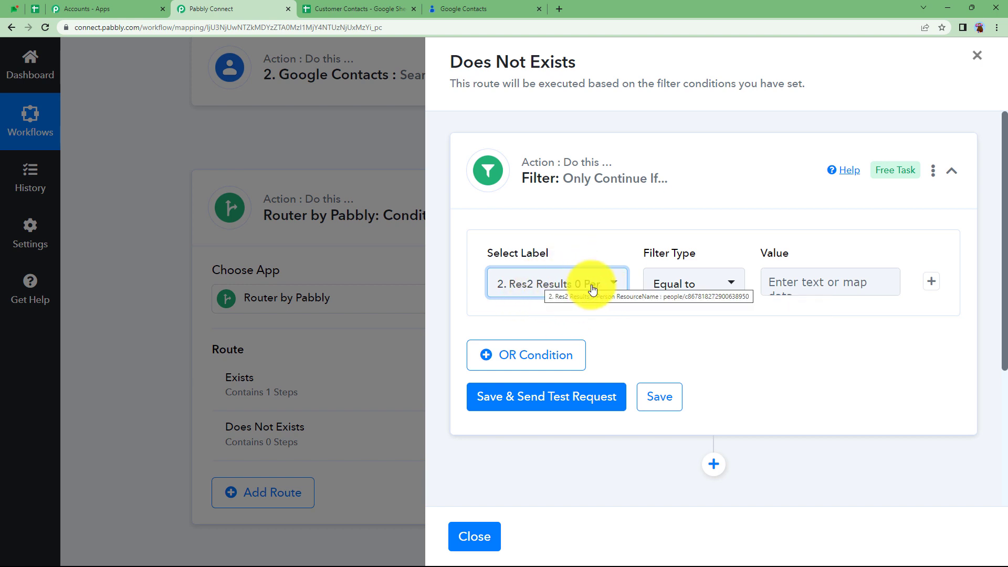
- Set the filter condition to Does not exist and test it, getting false
{"action": "left_click", "coordinate": [682, 285]}
{"action": "left_click", "coordinate": [709, 305]}
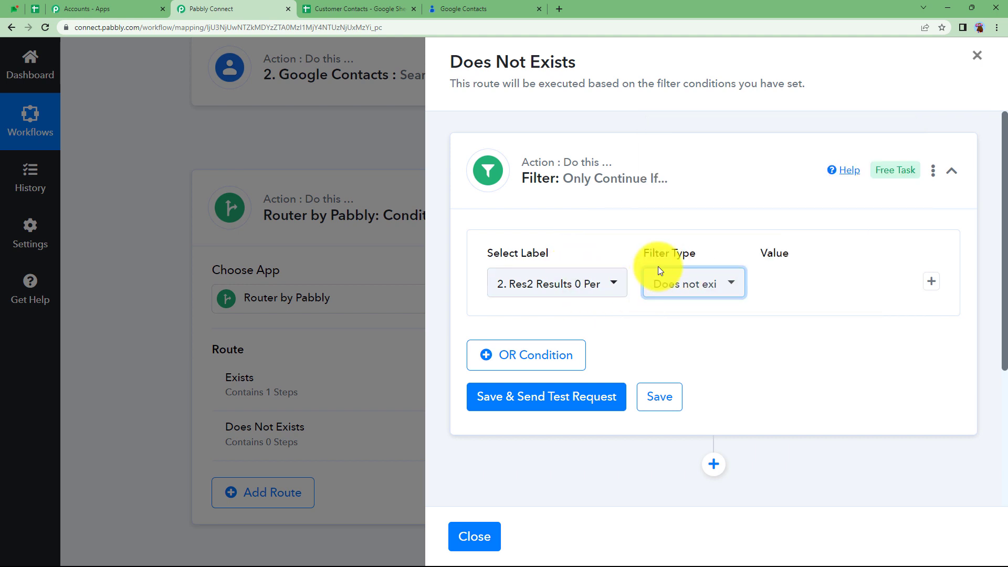
{"action": "left_click", "coordinate": [556, 402]}
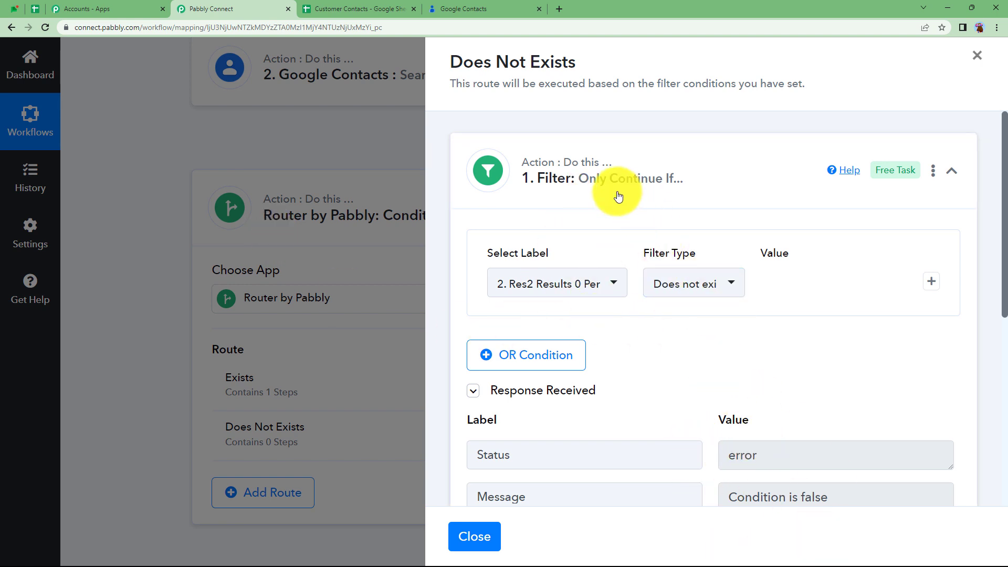
{"action": "mouse_move", "coordinate": [535, 254]}
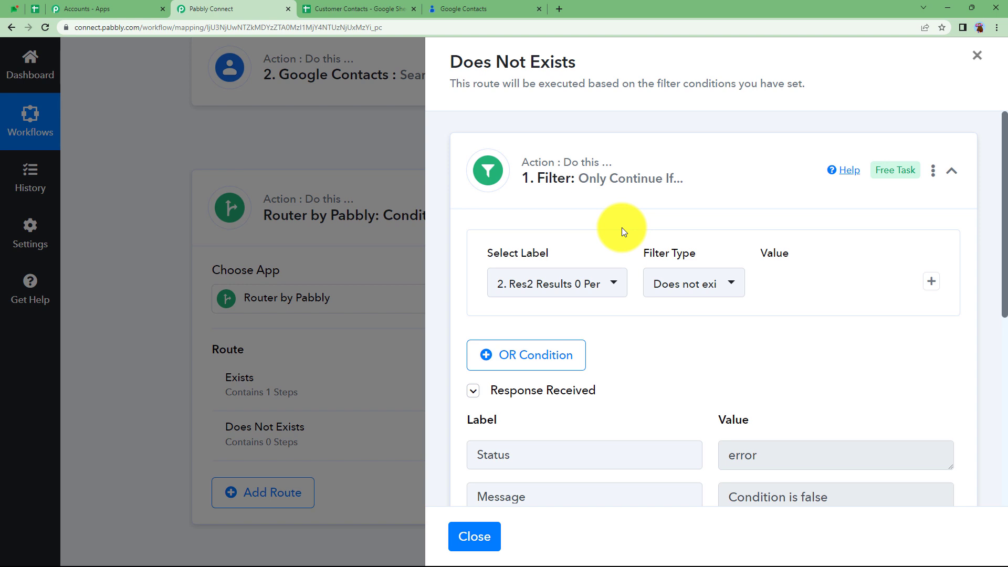
- Add a Google Contacts 'Create Contact' action after the Does Not Exists filter
{"action": "left_click", "coordinate": [667, 167]}
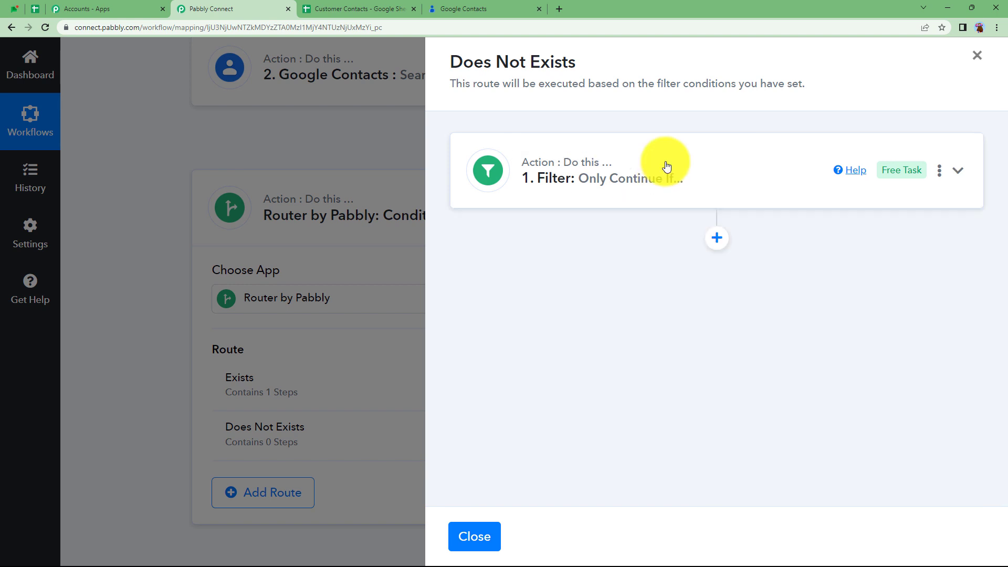
{"action": "left_click", "coordinate": [722, 242]}
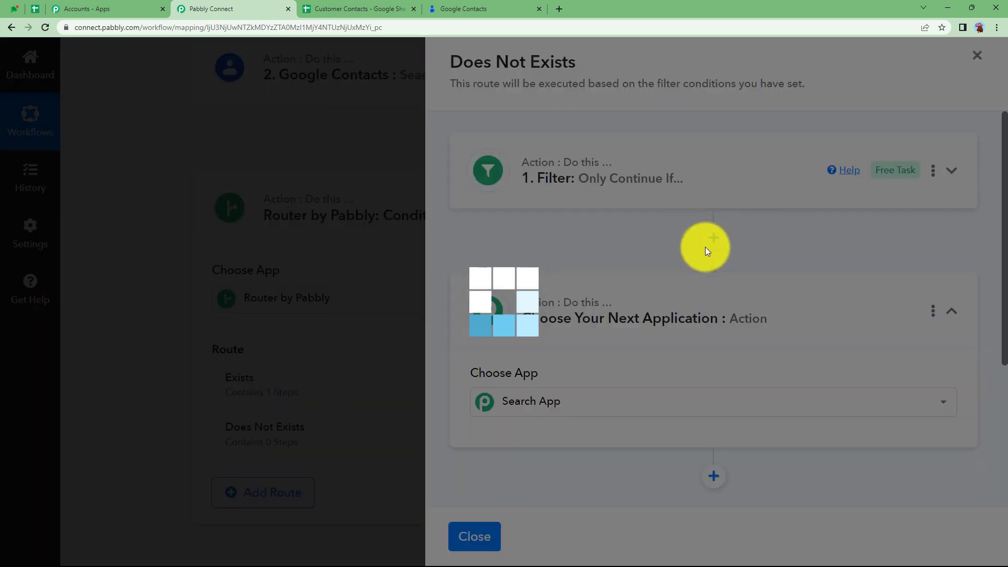
{"action": "left_click", "coordinate": [520, 403]}
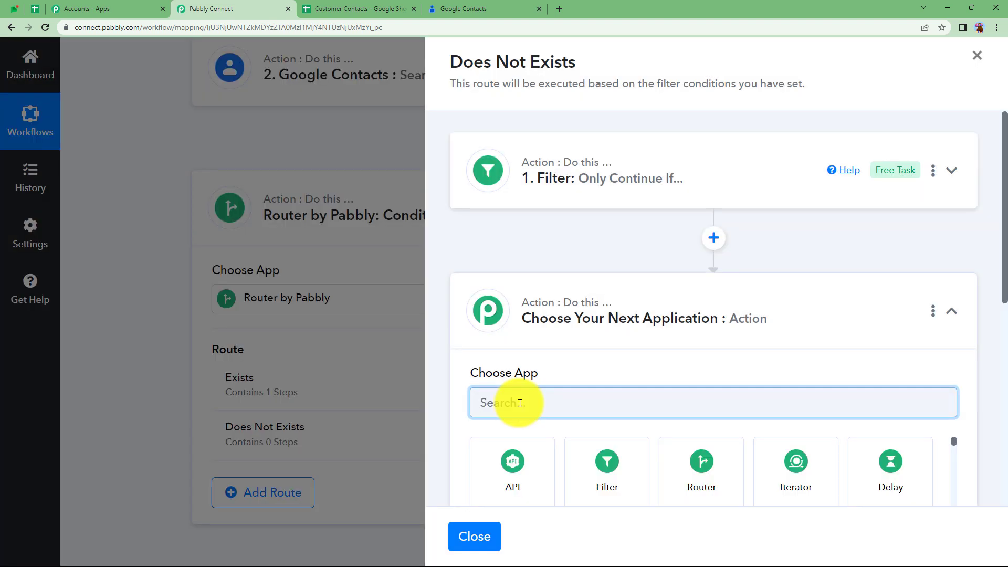
{"action": "type", "text": "contact"}
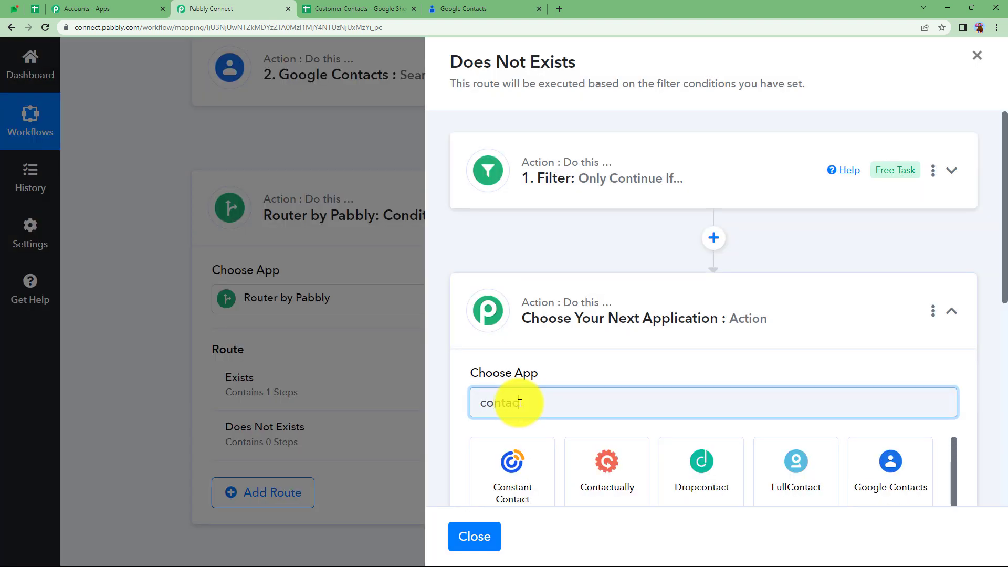
{"action": "left_click", "coordinate": [858, 457]}
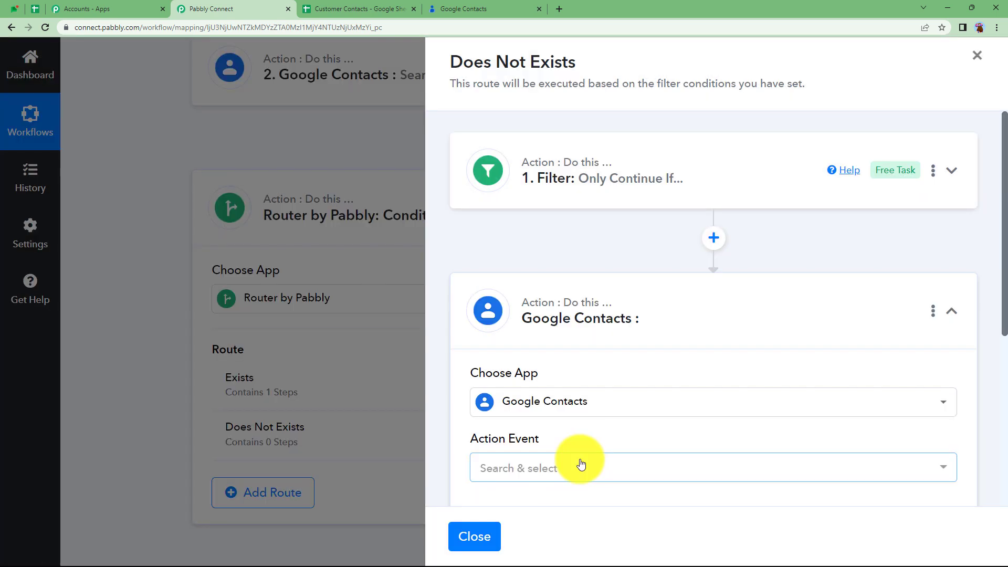
{"action": "left_click", "coordinate": [581, 465]}
{"action": "left_click", "coordinate": [570, 187]}
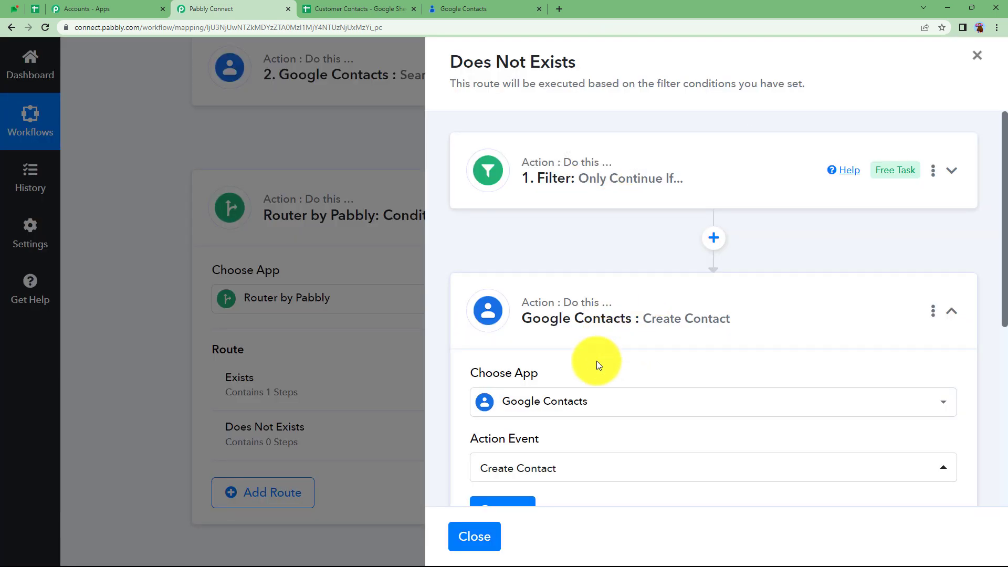
- Connect the Create Contact action using the existing Google Contacts connection
{"action": "scroll", "coordinate": [577, 362], "scroll_direction": "down", "scroll_amount": 3}
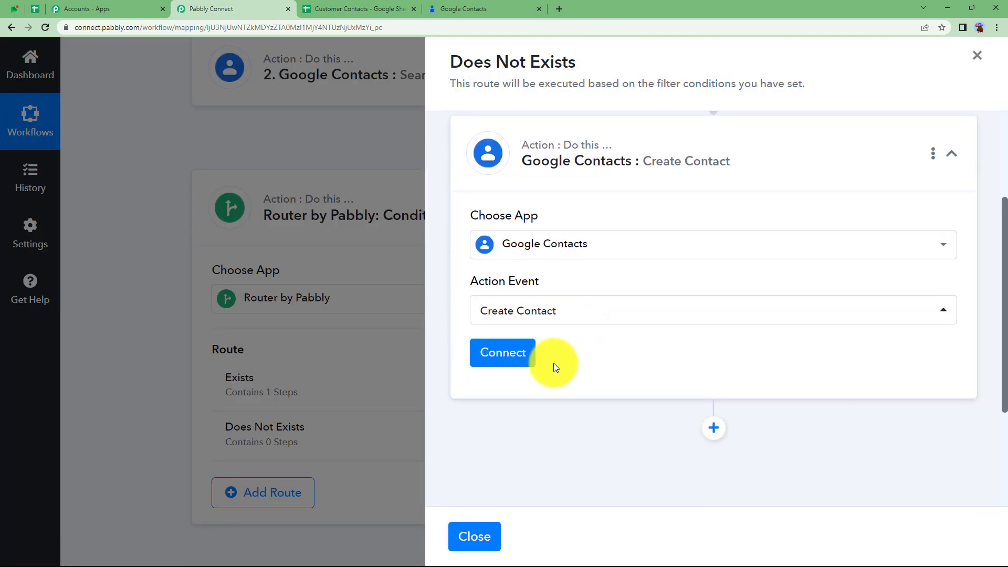
{"action": "left_click", "coordinate": [515, 358]}
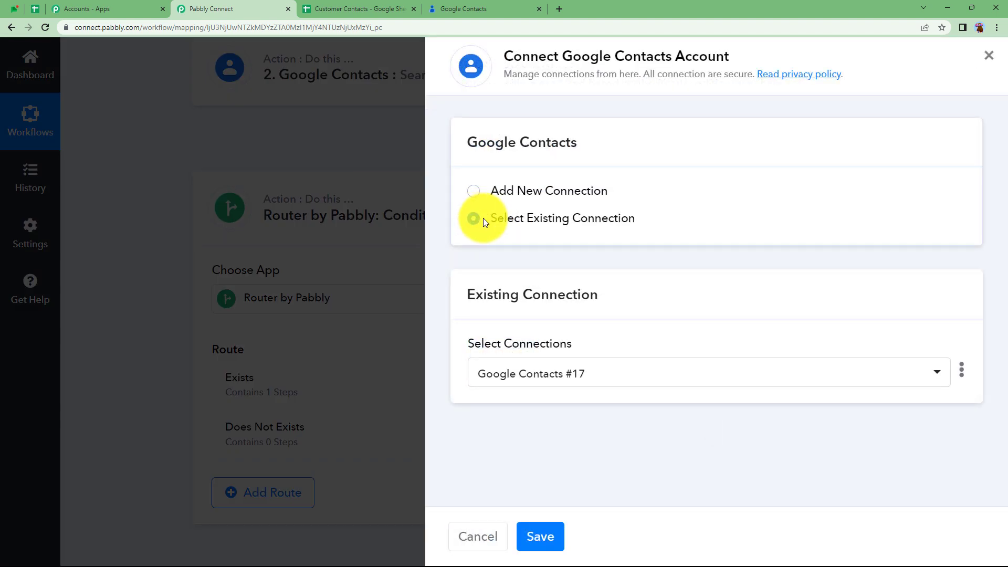
{"action": "left_click", "coordinate": [549, 532]}
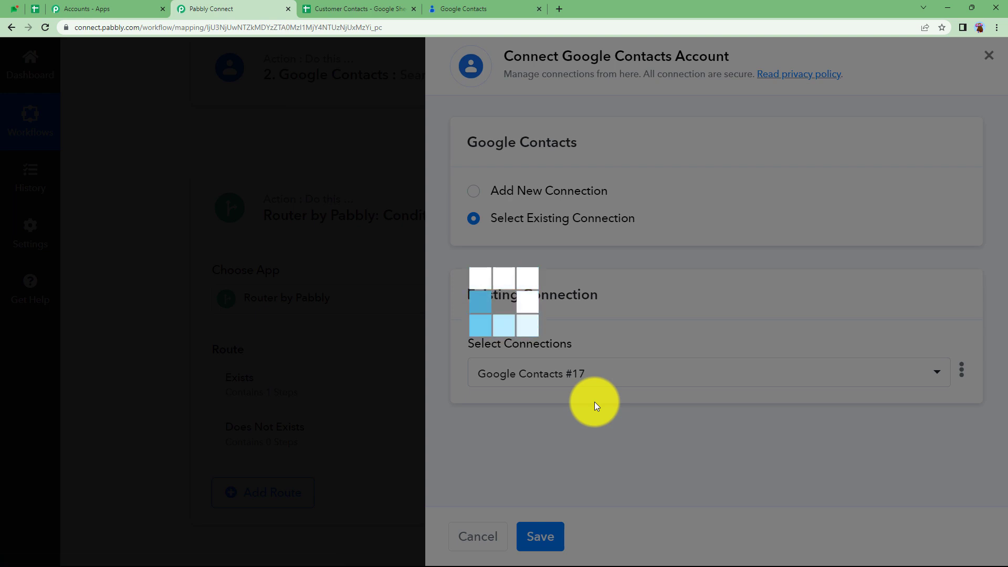
{"action": "scroll", "coordinate": [594, 402], "scroll_direction": "down", "scroll_amount": 9}
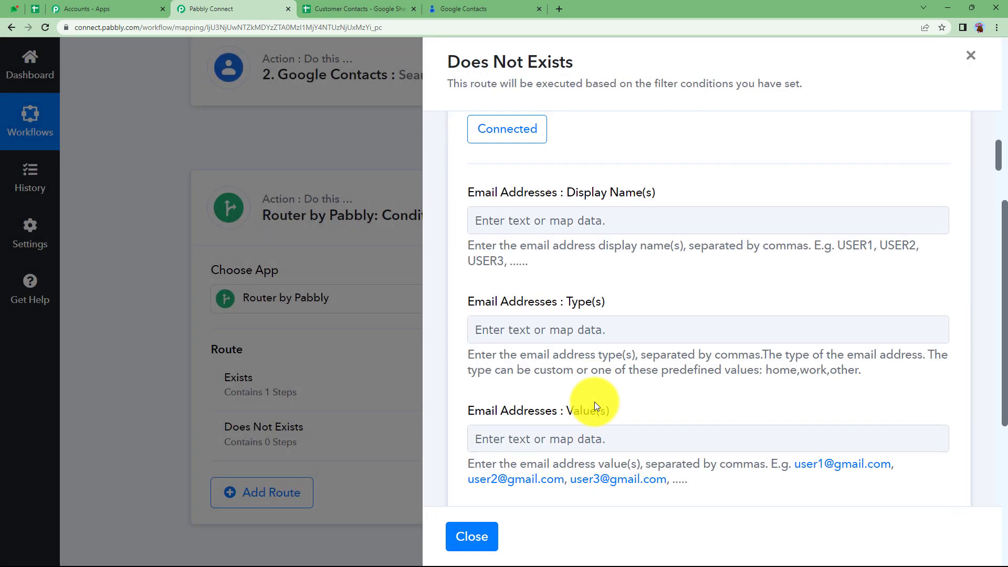
- Map the sheet's Email column into the contact's Email Value(s) field
{"action": "scroll", "coordinate": [594, 401], "scroll_direction": "up", "scroll_amount": 7}
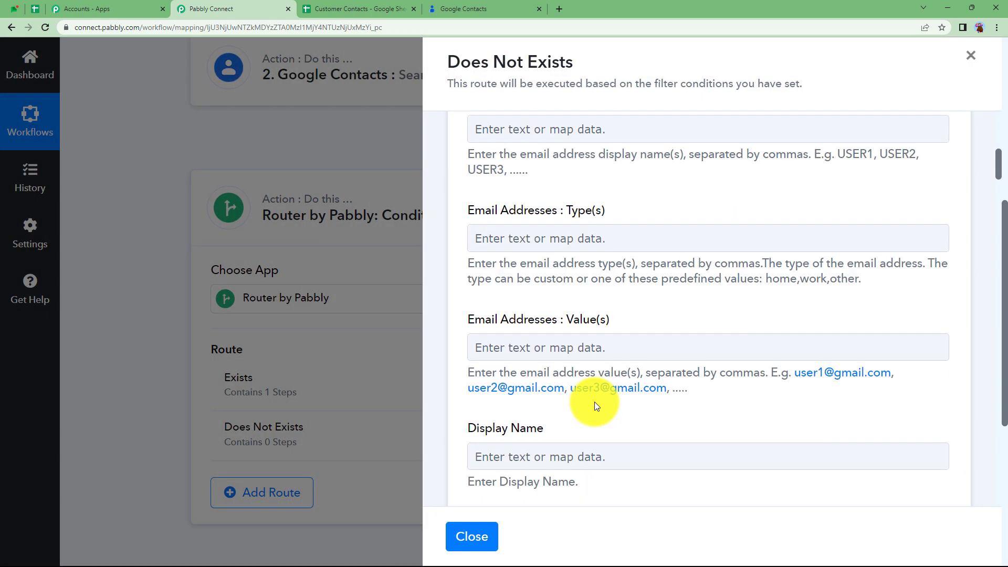
{"action": "scroll", "coordinate": [594, 402], "scroll_direction": "up", "scroll_amount": 1}
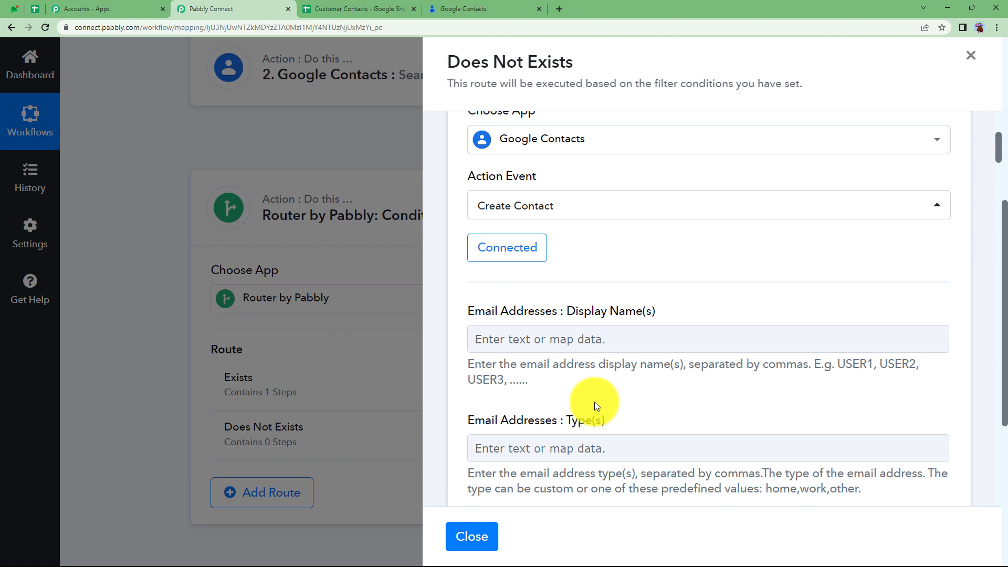
{"action": "scroll", "coordinate": [614, 450], "scroll_direction": "down", "scroll_amount": 1}
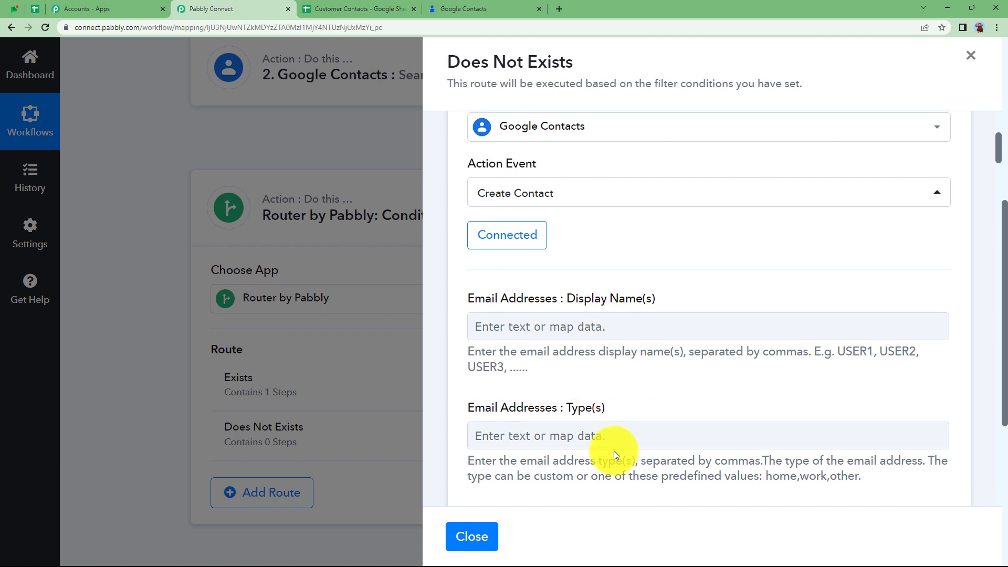
{"action": "scroll", "coordinate": [614, 451], "scroll_direction": "down", "scroll_amount": 2}
{"action": "scroll", "coordinate": [619, 436], "scroll_direction": "down", "scroll_amount": 2}
{"action": "left_click", "coordinate": [626, 357]}
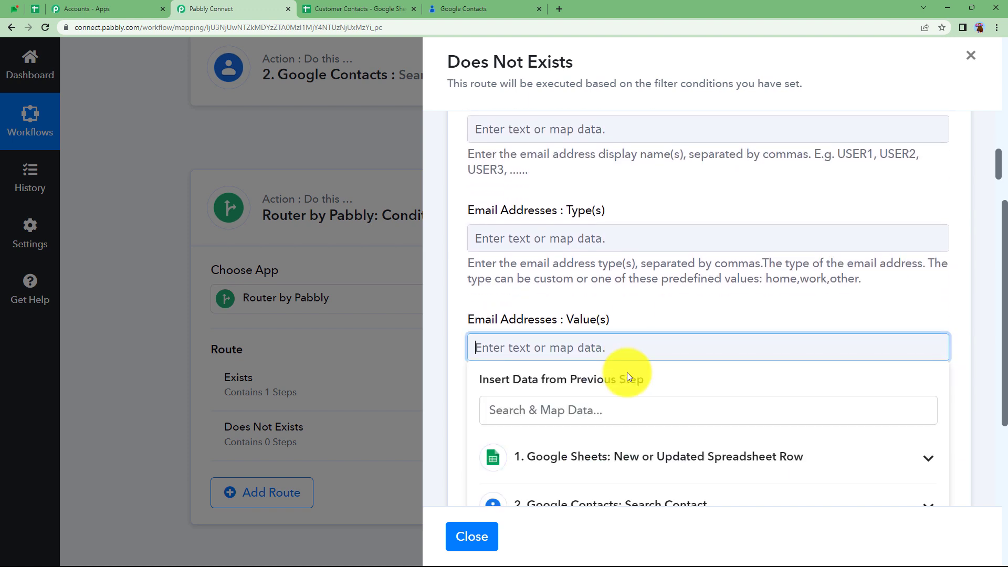
{"action": "scroll", "coordinate": [612, 450], "scroll_direction": "down", "scroll_amount": 3}
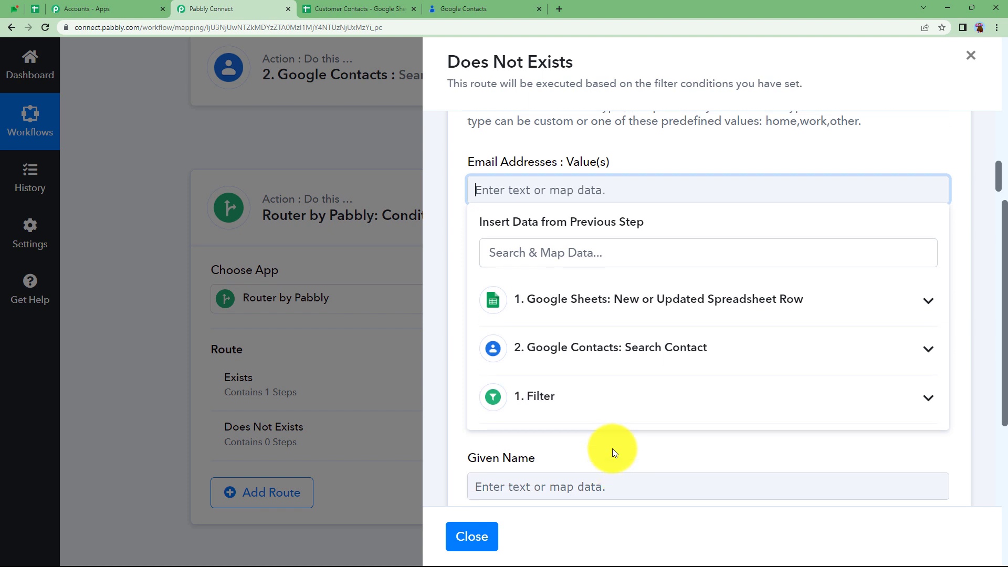
{"action": "left_click", "coordinate": [591, 300]}
{"action": "scroll", "coordinate": [614, 420], "scroll_direction": "down", "scroll_amount": 5}
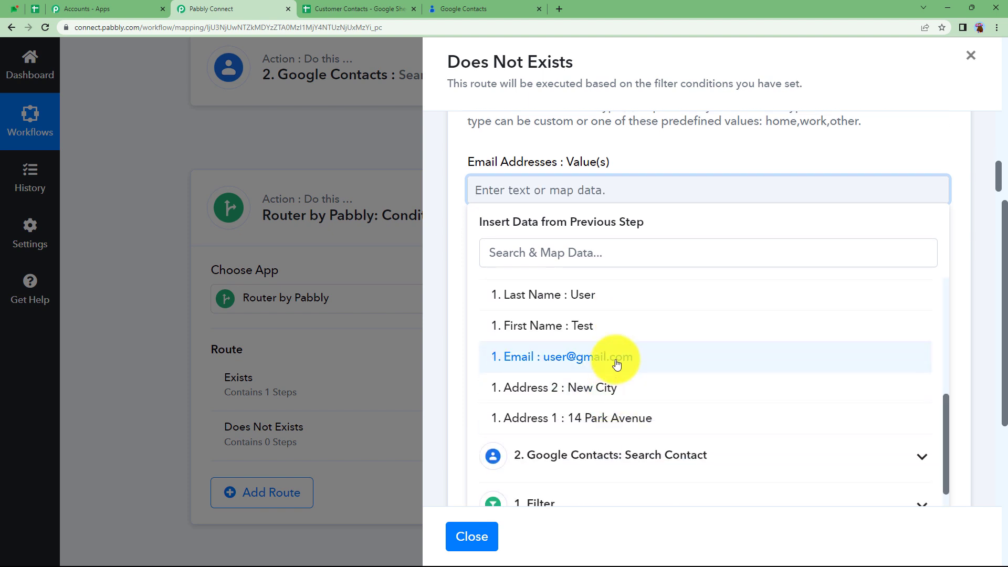
{"action": "left_click", "coordinate": [617, 364]}
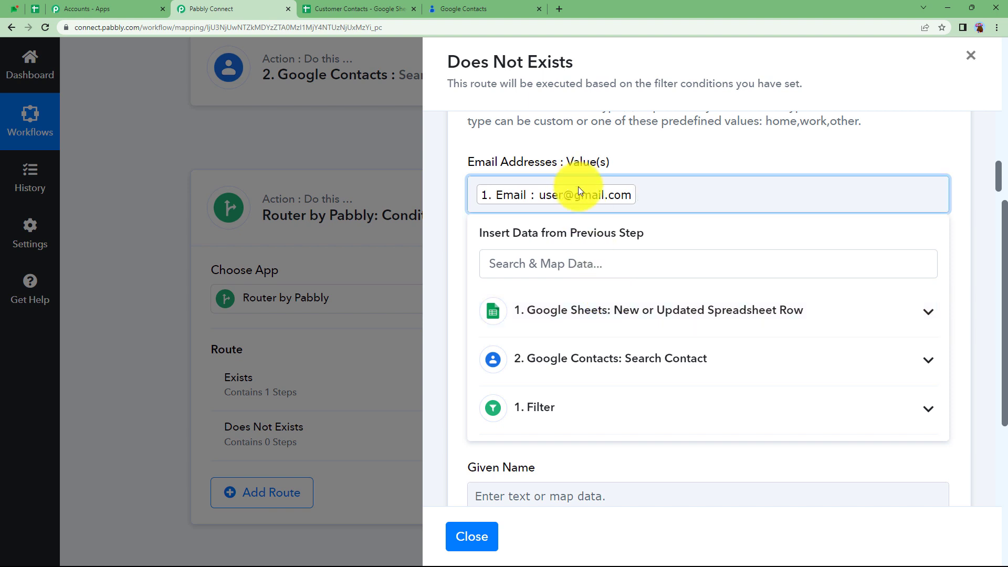
{"action": "left_click", "coordinate": [656, 160]}
- Set Display Name to the sheet's First Name followed by Last Name
{"action": "left_click", "coordinate": [582, 305]}
{"action": "left_click", "coordinate": [604, 425]}
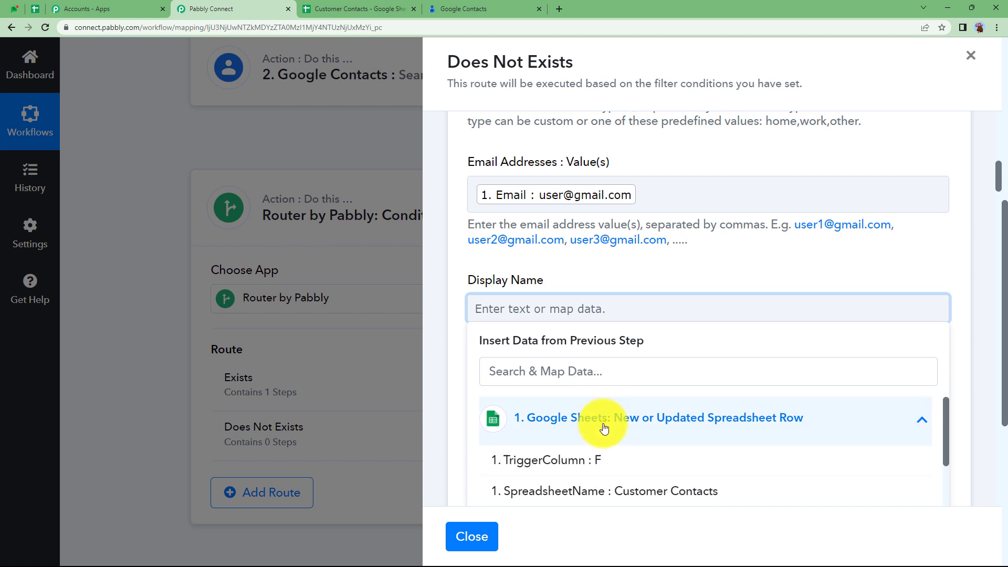
{"action": "scroll", "coordinate": [603, 428], "scroll_direction": "down", "scroll_amount": 10}
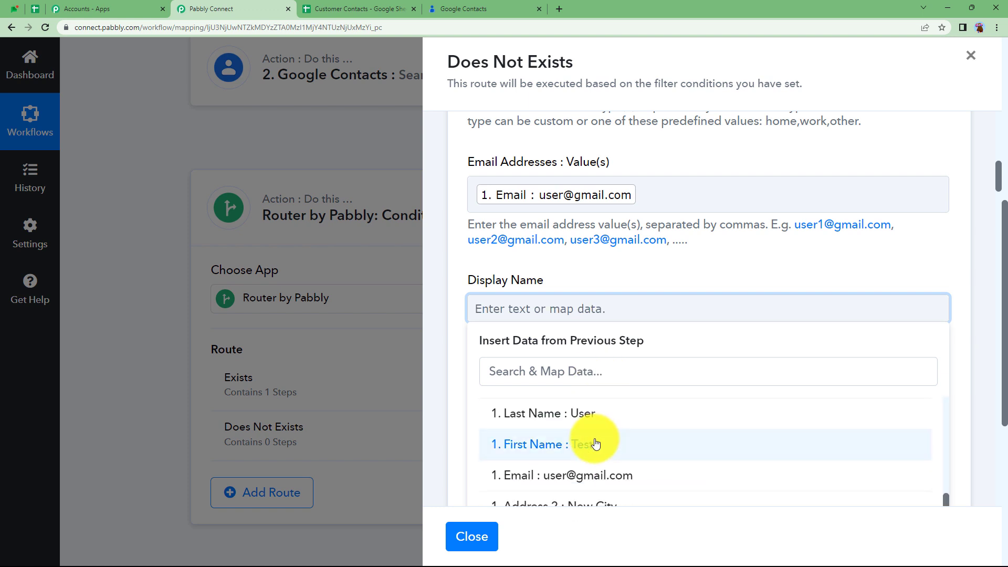
{"action": "left_click", "coordinate": [595, 445]}
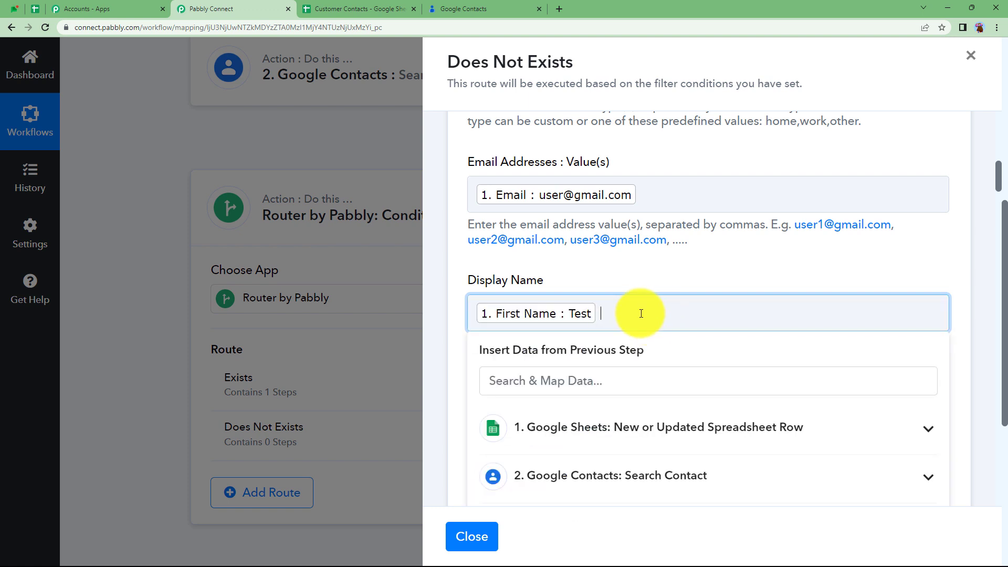
{"action": "left_click", "coordinate": [598, 427]}
{"action": "scroll", "coordinate": [630, 479], "scroll_direction": "down", "scroll_amount": 5}
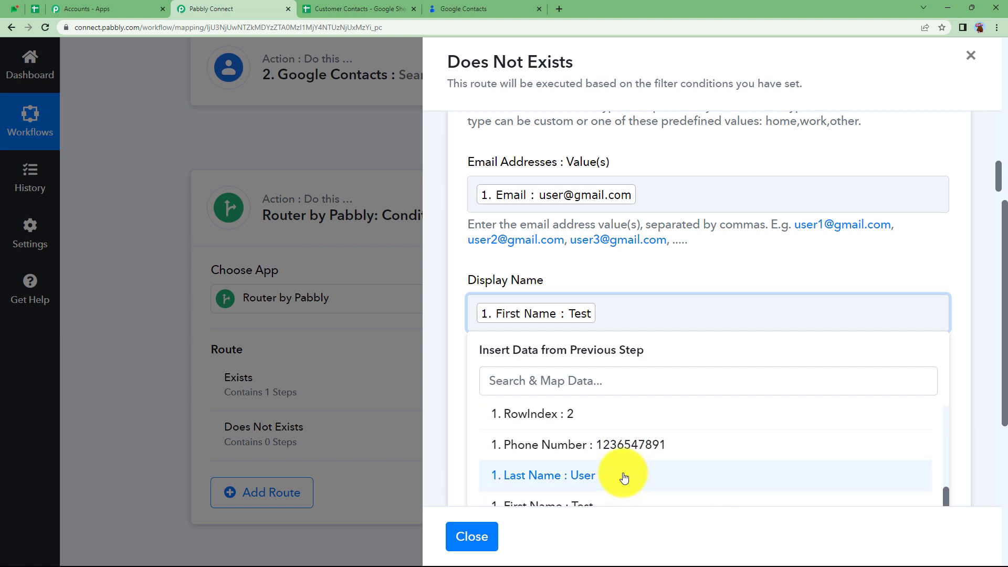
{"action": "left_click", "coordinate": [625, 477]}
{"action": "left_click", "coordinate": [645, 258]}
- Map the sheet's Last Name into the Family Name field
{"action": "scroll", "coordinate": [644, 257], "scroll_direction": "down", "scroll_amount": 3}
{"action": "left_click", "coordinate": [580, 249]}
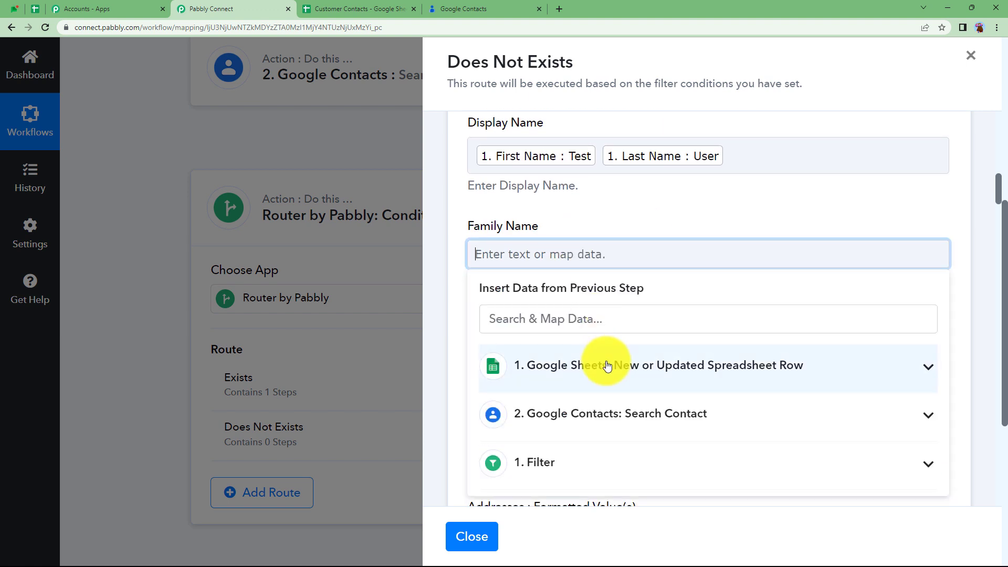
{"action": "left_click", "coordinate": [604, 361]}
{"action": "scroll", "coordinate": [608, 370], "scroll_direction": "down", "scroll_amount": 3}
{"action": "scroll", "coordinate": [608, 369], "scroll_direction": "down", "scroll_amount": 2}
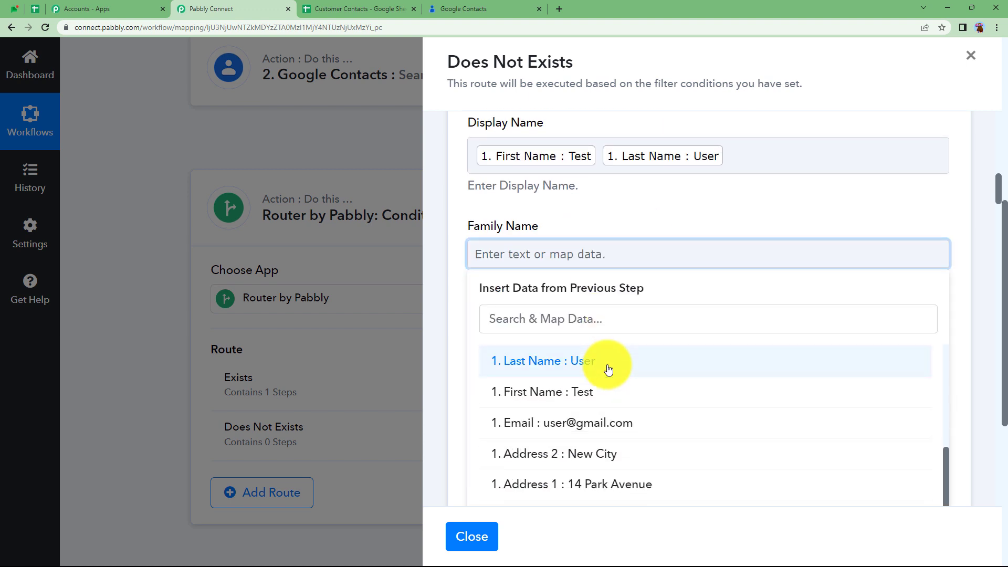
{"action": "left_click", "coordinate": [607, 367]}
{"action": "left_click", "coordinate": [636, 213]}
- Map the sheet's First Name into the Given Name field
{"action": "left_click", "coordinate": [589, 355]}
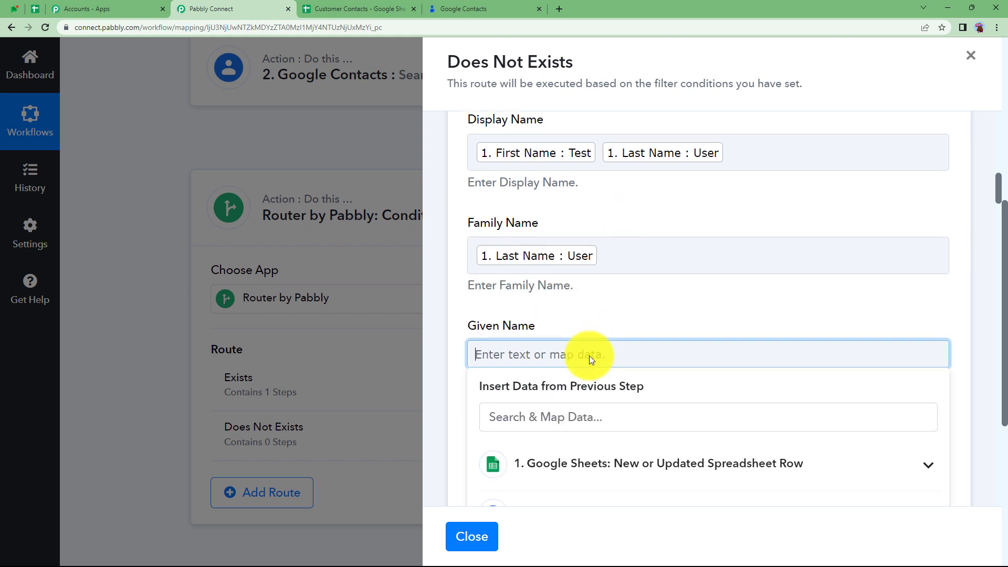
{"action": "scroll", "coordinate": [590, 355], "scroll_direction": "down", "scroll_amount": 3}
{"action": "left_click", "coordinate": [615, 298]}
{"action": "left_click", "coordinate": [603, 198]}
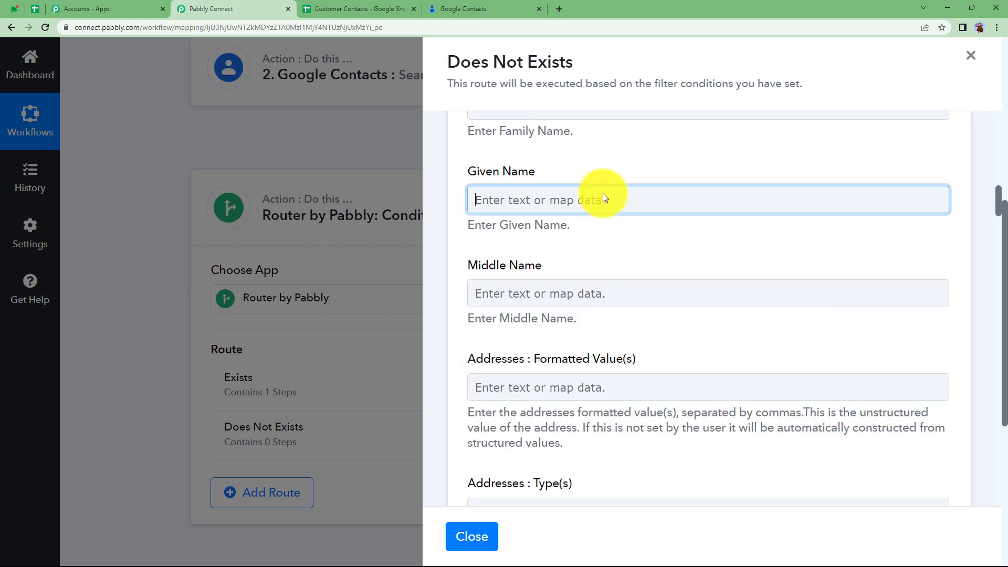
{"action": "left_click", "coordinate": [612, 323]}
{"action": "scroll", "coordinate": [616, 327], "scroll_direction": "down", "scroll_amount": 3}
{"action": "left_click", "coordinate": [613, 439]}
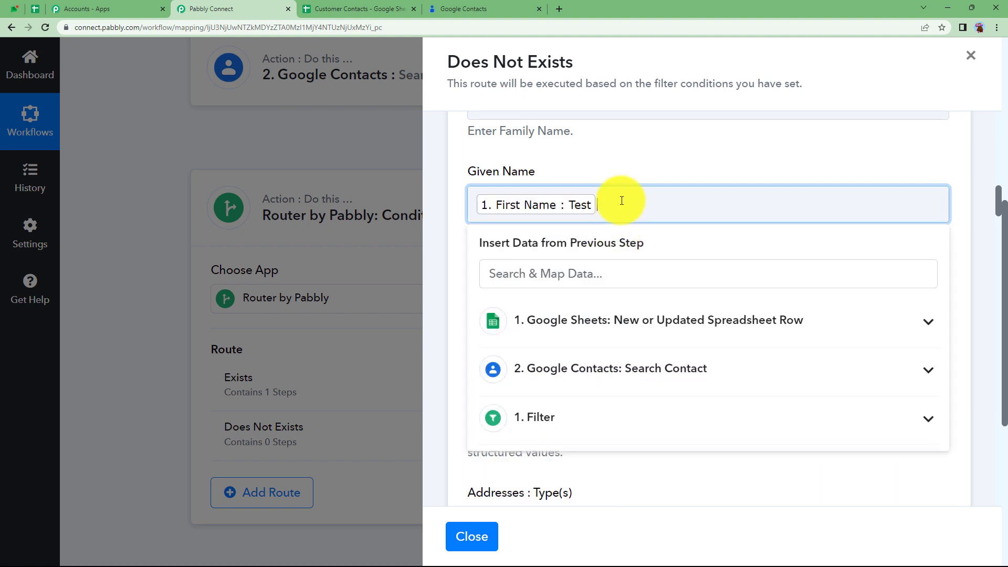
{"action": "left_click", "coordinate": [622, 162]}
{"action": "left_click", "coordinate": [612, 313]}
{"action": "scroll", "coordinate": [612, 313], "scroll_direction": "down", "scroll_amount": 3}
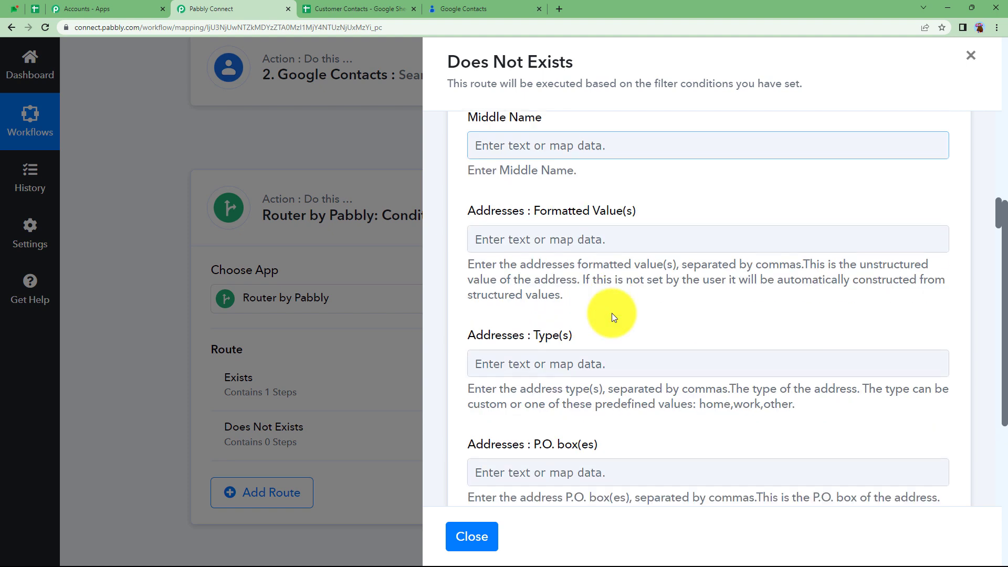
- Map Address 1 and Address 2 into Addresses: Formatted Value(s)
{"action": "left_click", "coordinate": [613, 236]}
{"action": "left_click", "coordinate": [603, 374]}
{"action": "scroll", "coordinate": [593, 441], "scroll_direction": "down", "scroll_amount": 5}
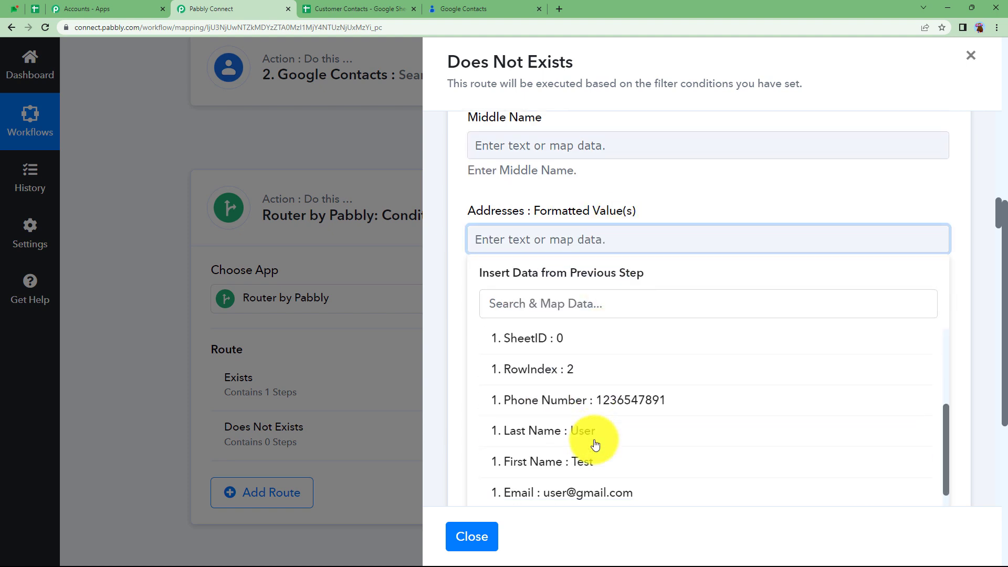
{"action": "left_click", "coordinate": [598, 433]}
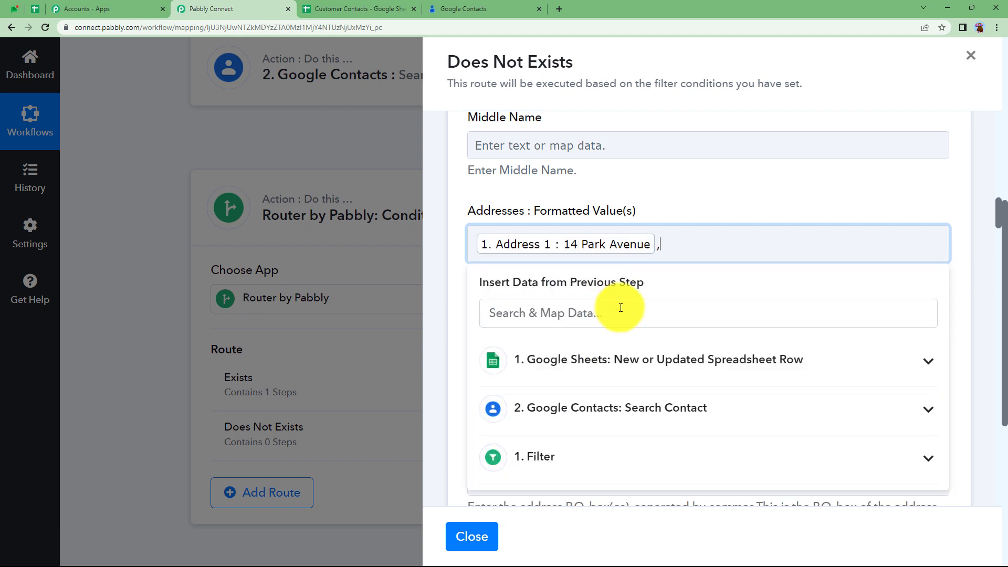
{"action": "left_click", "coordinate": [613, 368]}
{"action": "scroll", "coordinate": [630, 405], "scroll_direction": "down", "scroll_amount": 5}
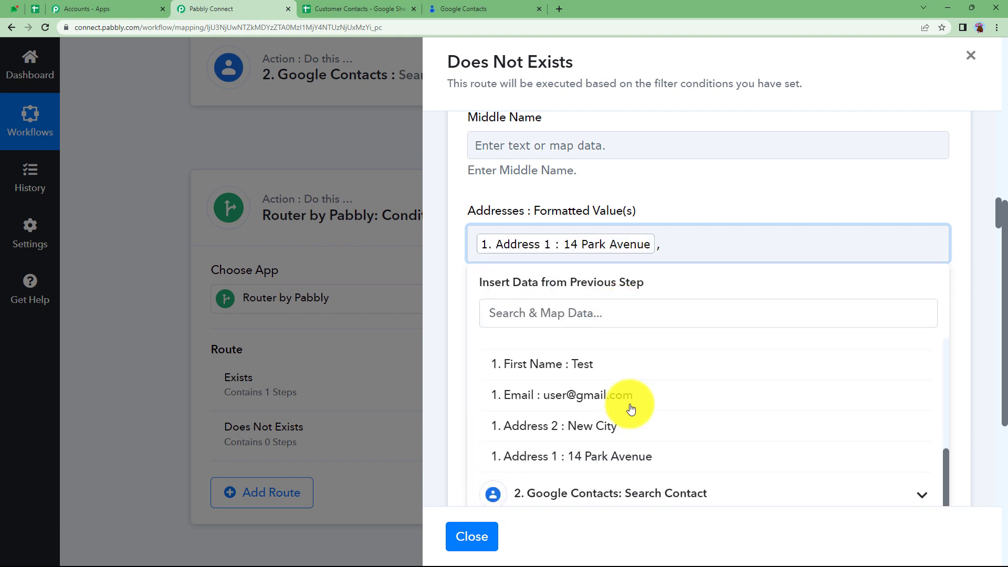
{"action": "left_click", "coordinate": [613, 404]}
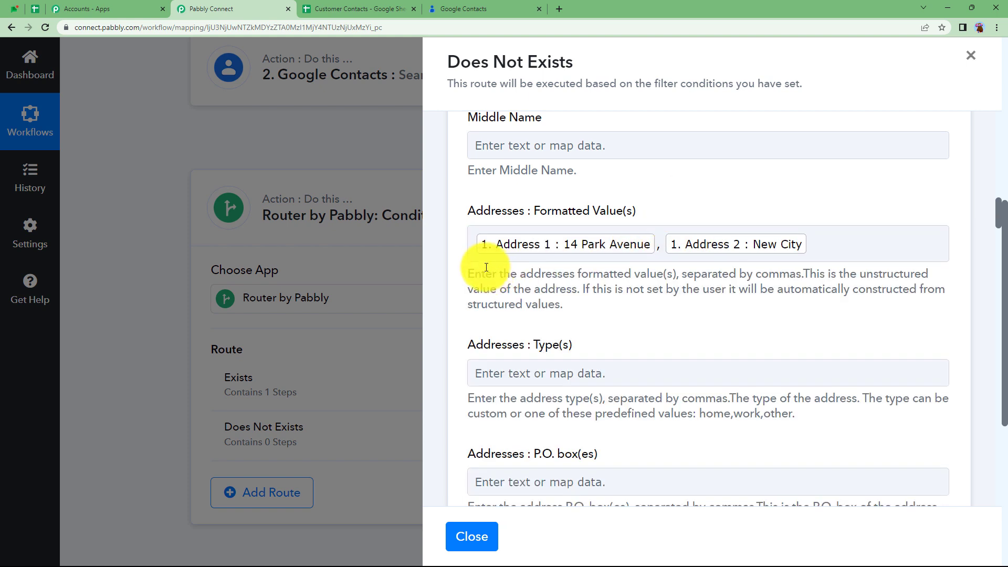
{"action": "left_click_drag", "start_coordinate": [469, 266], "coordinate": [631, 311]}
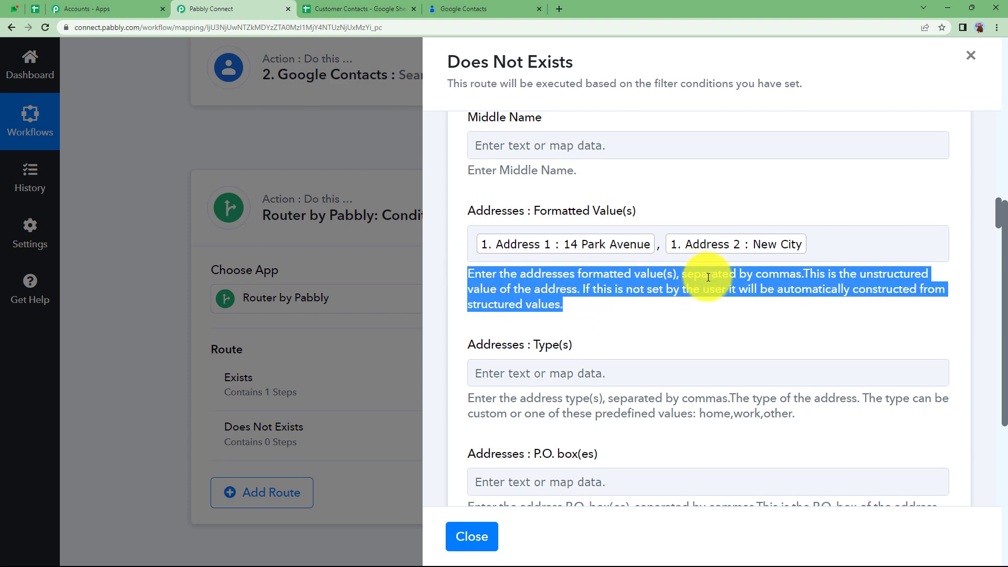
{"action": "left_click", "coordinate": [761, 343]}
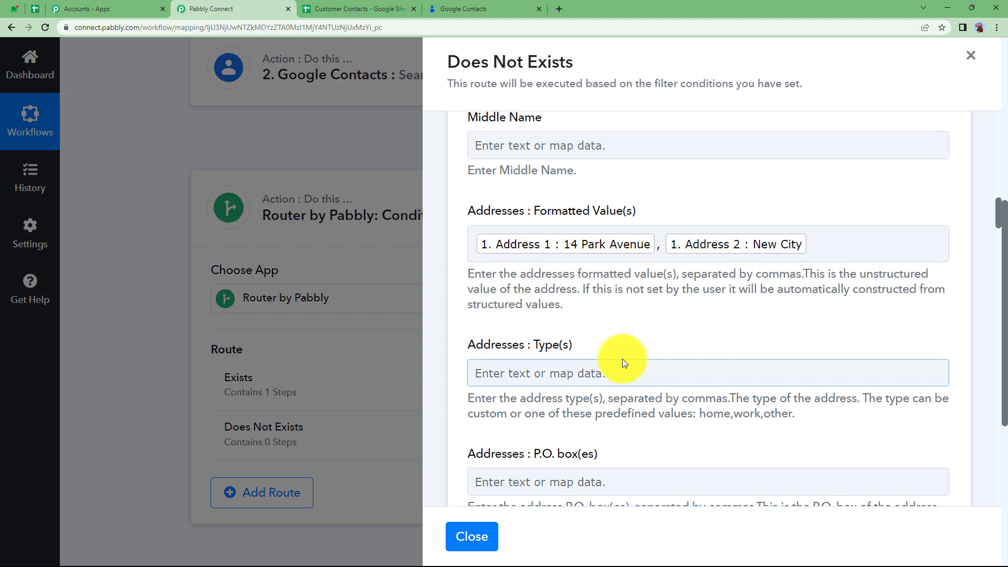
- Enable the Gender Map toggle so gender accepts a custom mapped value
{"action": "scroll", "coordinate": [622, 358], "scroll_direction": "down", "scroll_amount": 10}
{"action": "scroll", "coordinate": [622, 358], "scroll_direction": "down", "scroll_amount": 14}
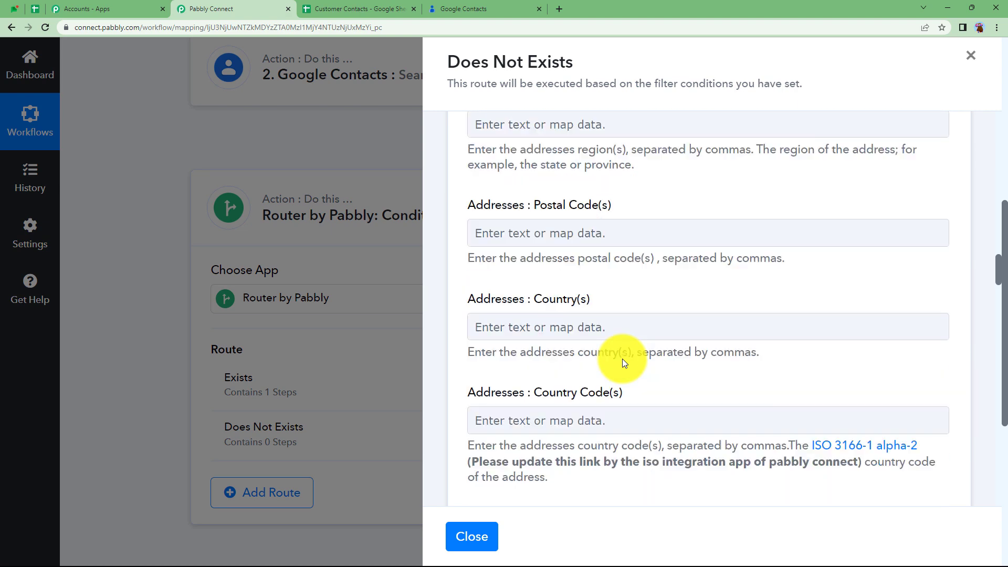
{"action": "scroll", "coordinate": [622, 358], "scroll_direction": "down", "scroll_amount": 6}
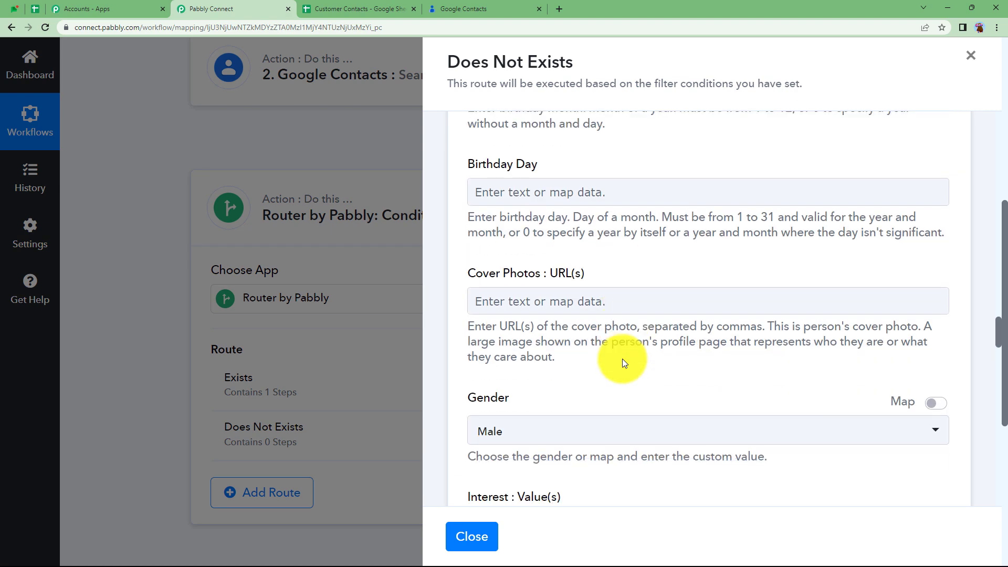
{"action": "left_click", "coordinate": [937, 247]}
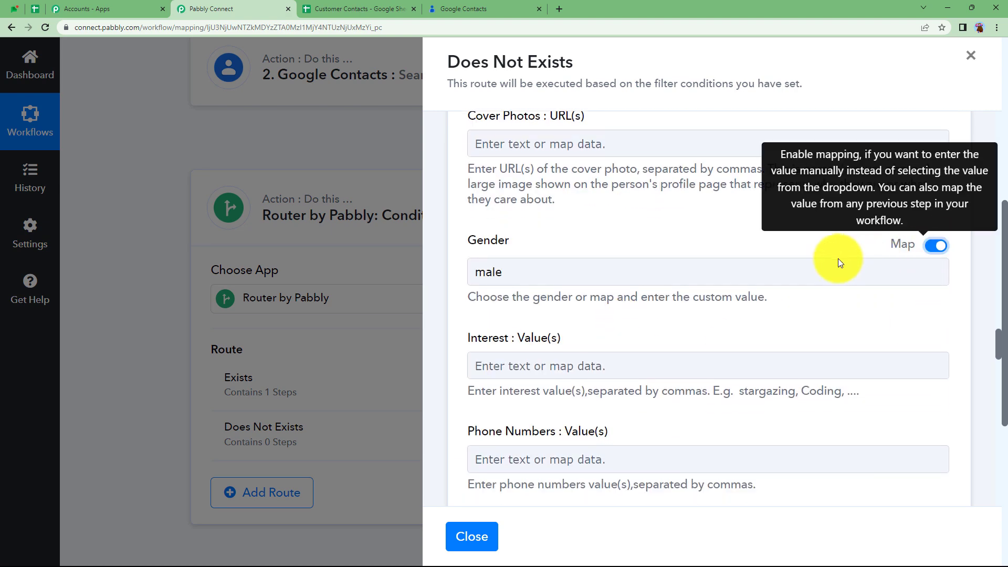
{"action": "left_click", "coordinate": [829, 264]}
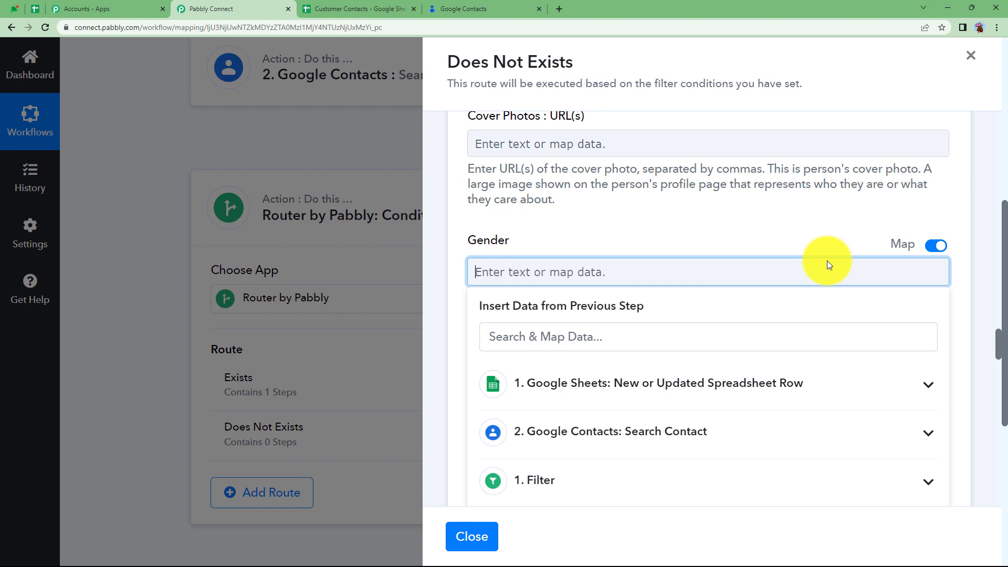
{"action": "left_click", "coordinate": [825, 240]}
{"action": "scroll", "coordinate": [677, 376], "scroll_direction": "down", "scroll_amount": 2}
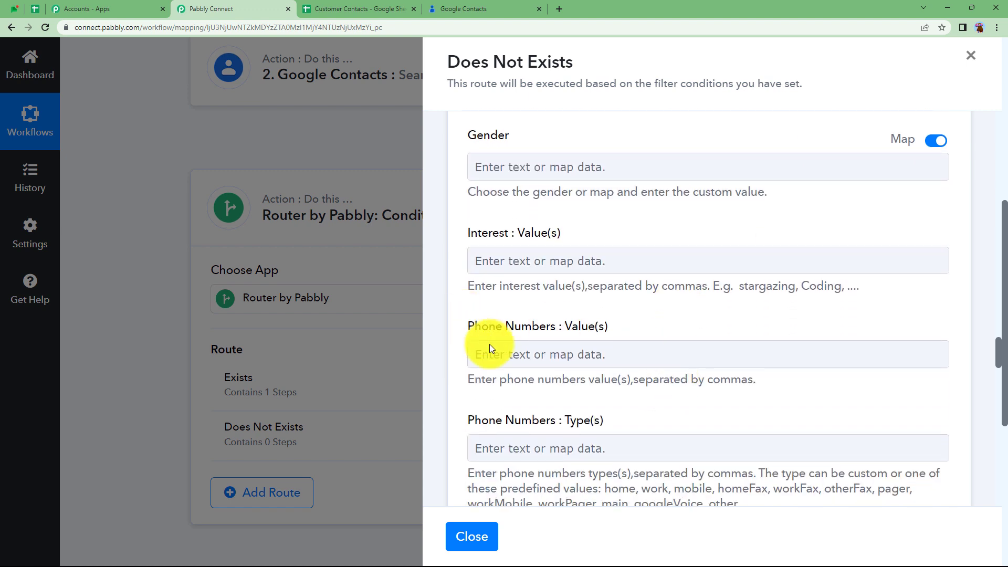
- Map the sheet's Phone Number into Phone Numbers: Value(s)
{"action": "left_click", "coordinate": [509, 348]}
{"action": "scroll", "coordinate": [525, 337], "scroll_direction": "down", "scroll_amount": 3}
{"action": "left_click", "coordinate": [547, 322]}
{"action": "scroll", "coordinate": [662, 419], "scroll_direction": "down", "scroll_amount": 1}
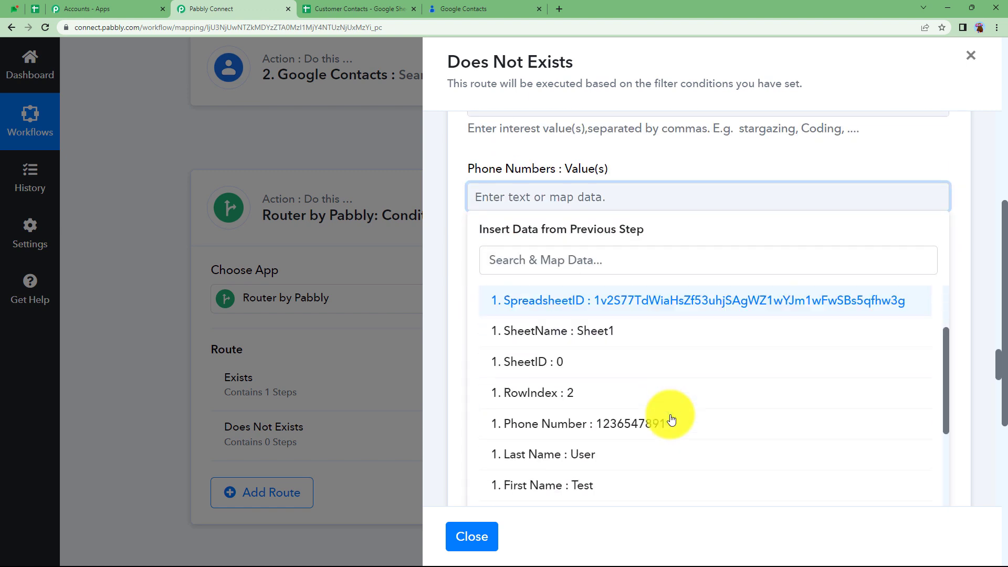
{"action": "scroll", "coordinate": [672, 418], "scroll_direction": "down", "scroll_amount": 2}
{"action": "left_click", "coordinate": [625, 326]}
{"action": "left_click", "coordinate": [660, 157]}
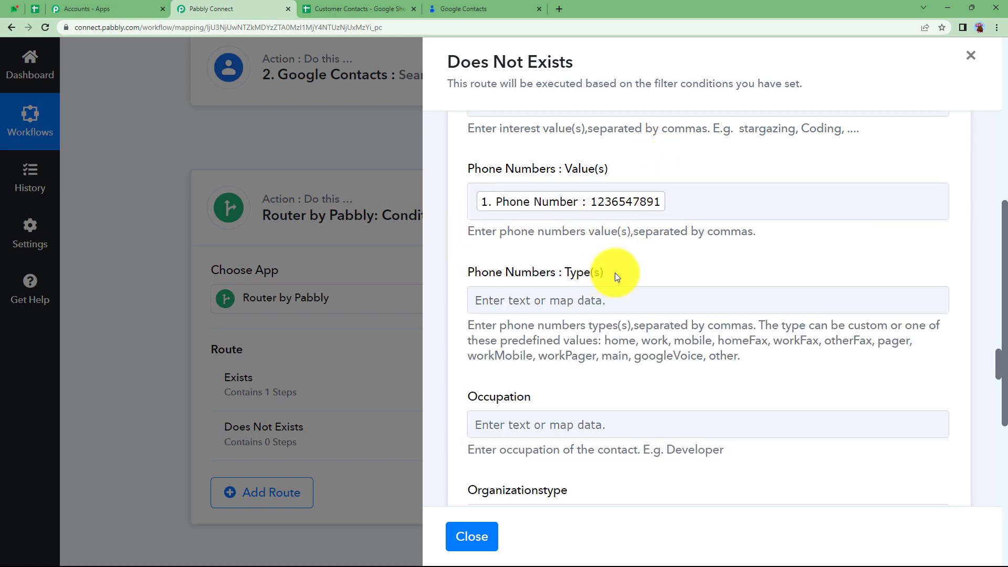
{"action": "scroll", "coordinate": [663, 285], "scroll_direction": "down", "scroll_amount": 13}
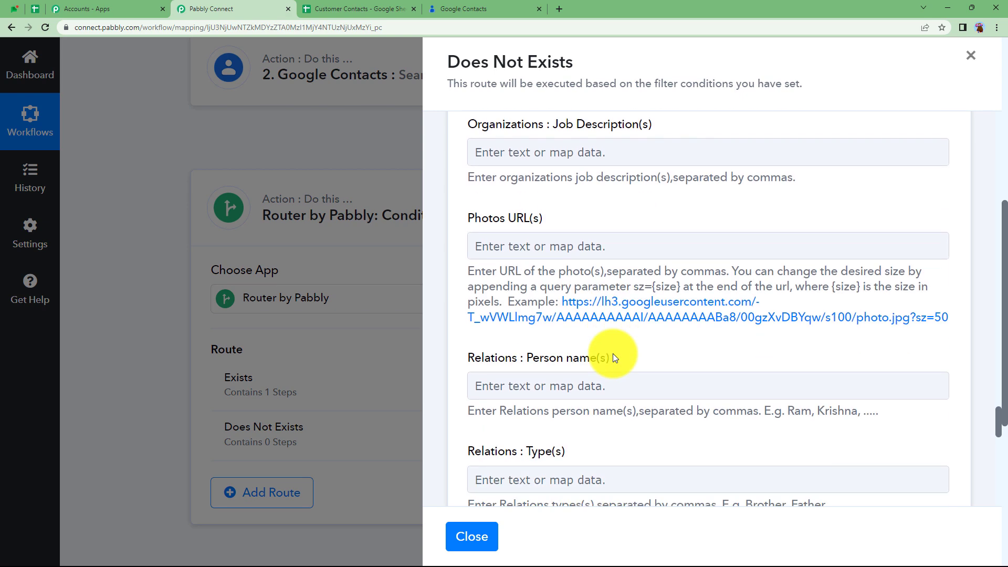
{"action": "scroll", "coordinate": [612, 354], "scroll_direction": "down", "scroll_amount": 10}
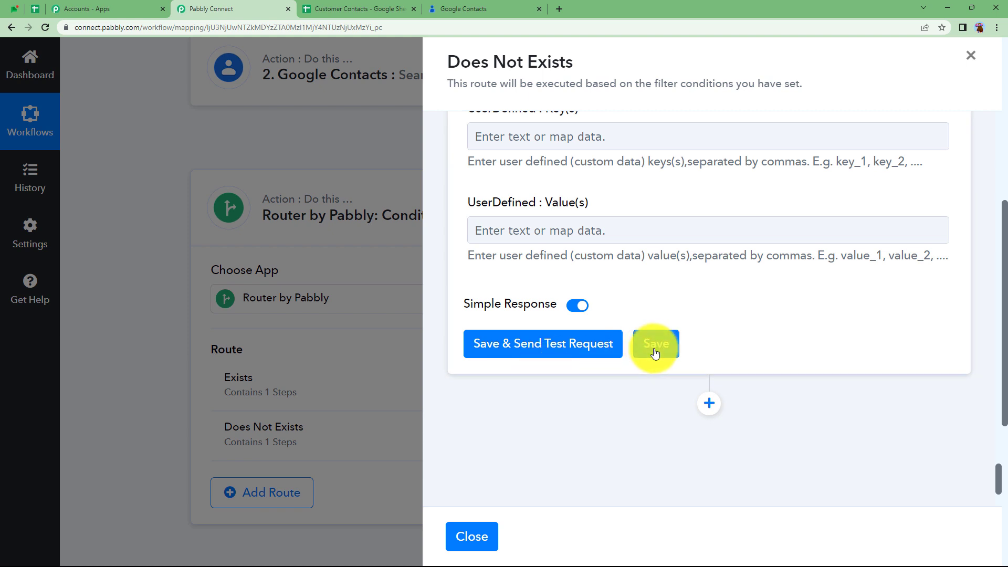
- Save the Create Contact action, acknowledge 'Data Saved Successfully', and go to the Customer Contacts sheet
{"action": "left_click", "coordinate": [656, 348]}
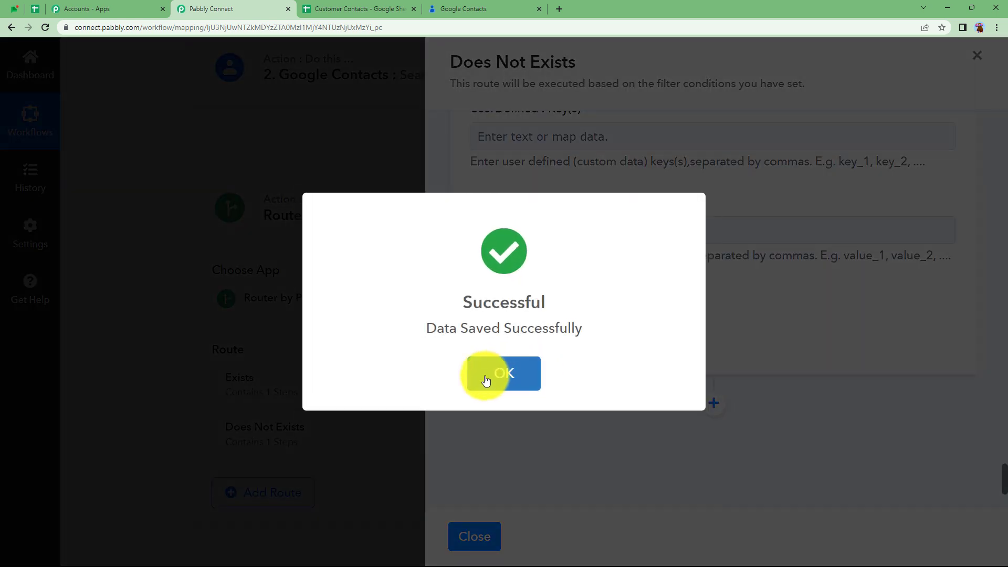
{"action": "left_click", "coordinate": [486, 378]}
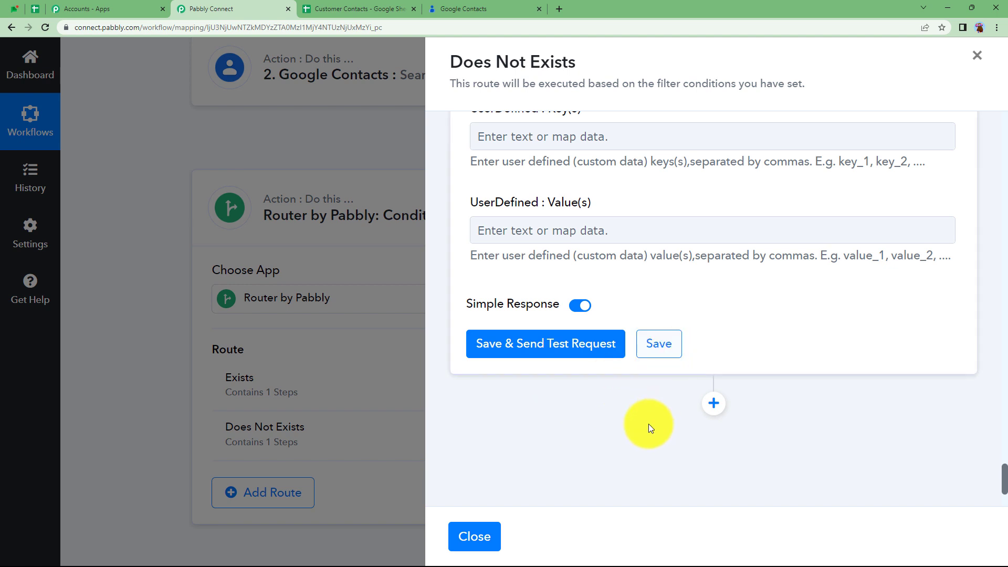
{"action": "left_click", "coordinate": [367, 9]}
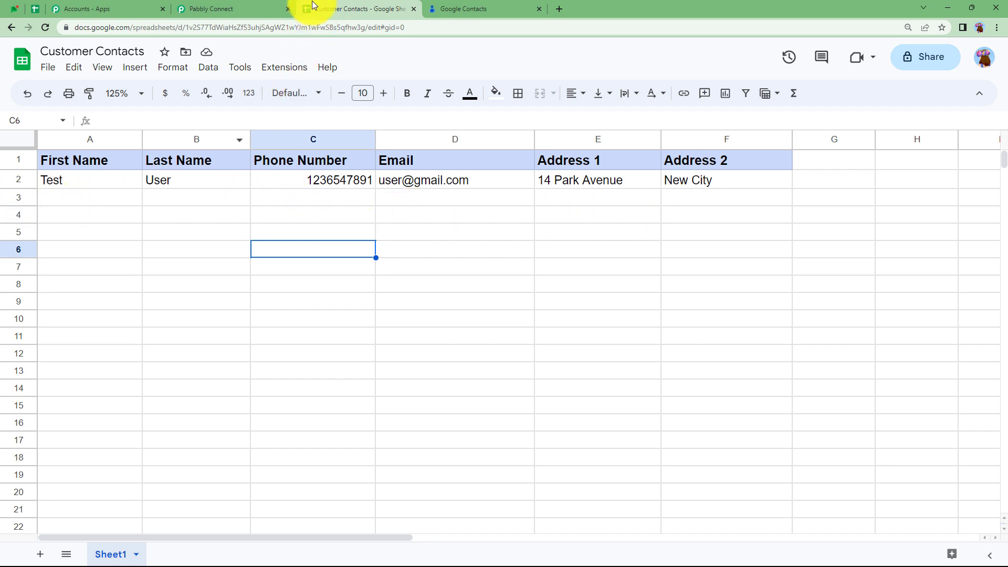
- View the full 8-contact list in Google Contacts, then return to Pabbly Connect
{"action": "left_click", "coordinate": [474, 6]}
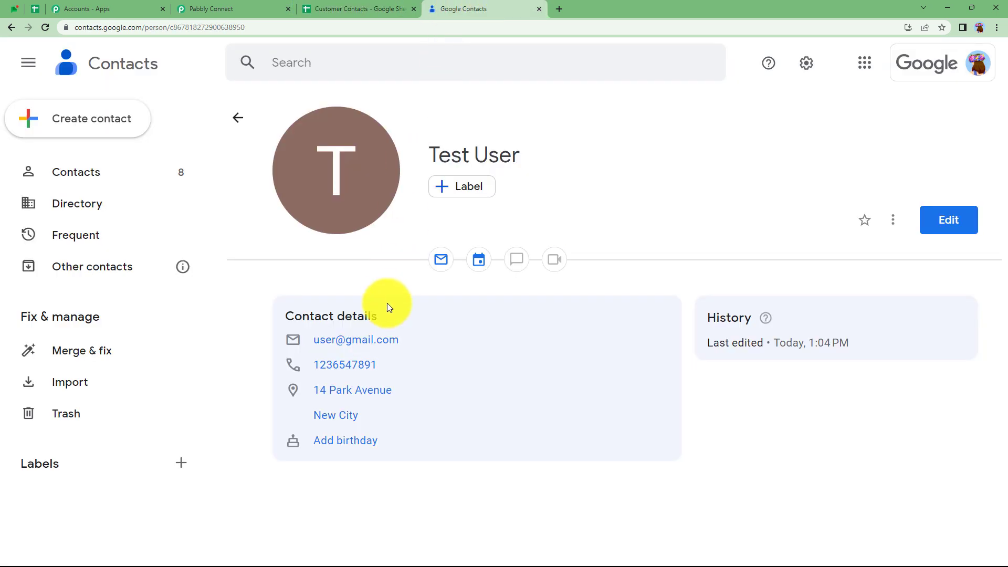
{"action": "left_click", "coordinate": [235, 117]}
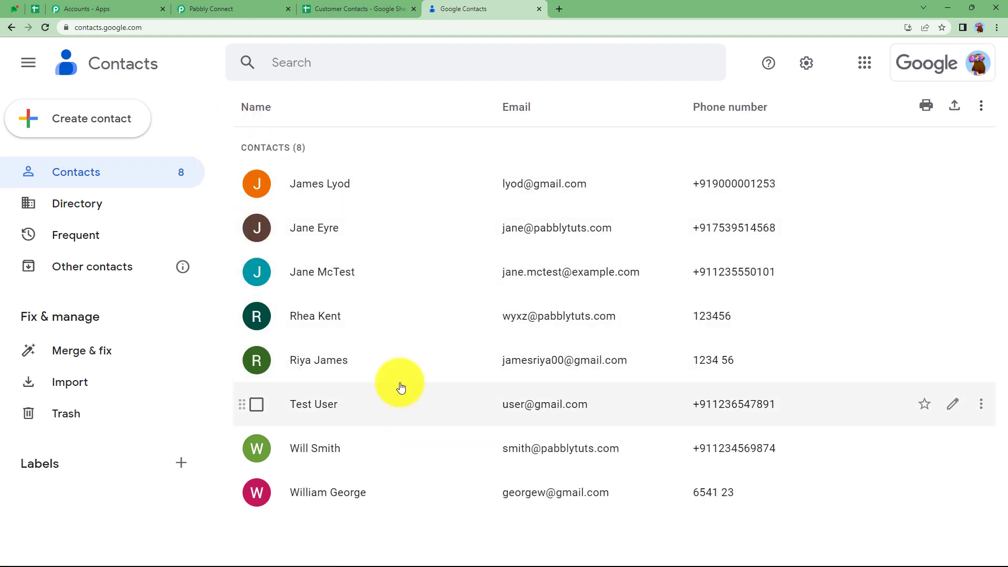
{"action": "left_click", "coordinate": [231, 9]}
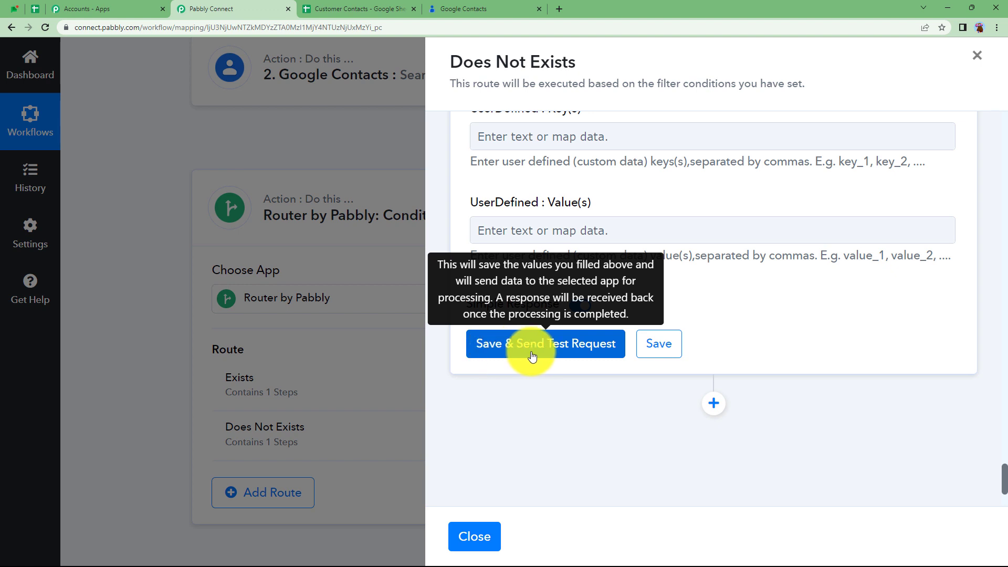
- Close the Does Not Exists panel, collapse the Router step, and return to the spreadsheet
{"action": "scroll", "coordinate": [572, 416], "scroll_direction": "up", "scroll_amount": 1}
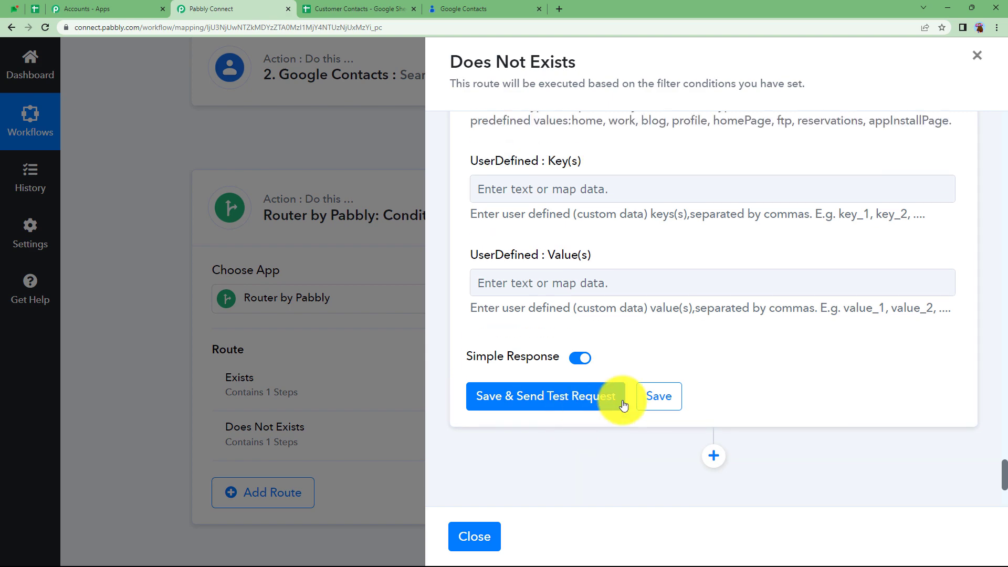
{"action": "scroll", "coordinate": [646, 219], "scroll_direction": "up", "scroll_amount": 5}
{"action": "left_click", "coordinate": [474, 534]}
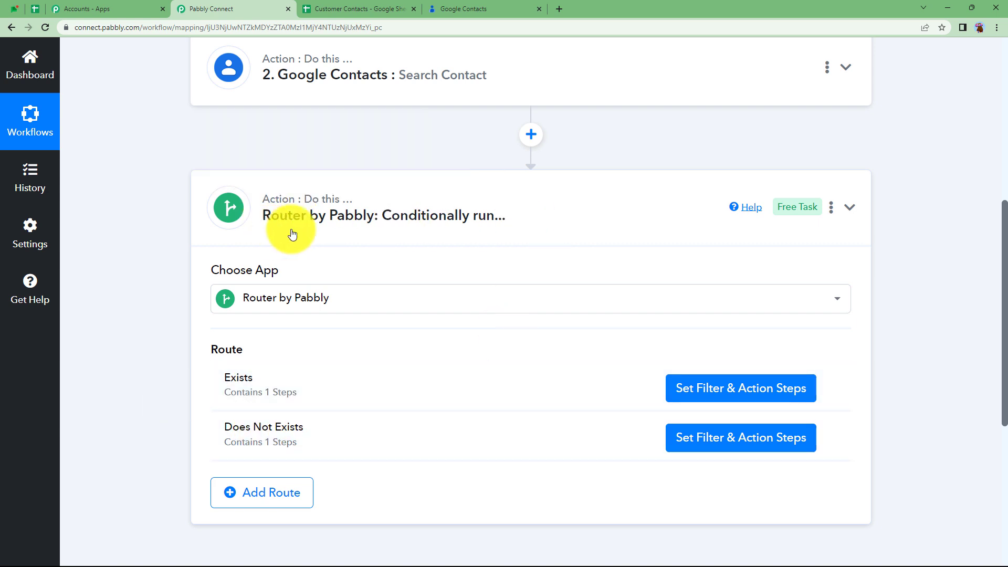
{"action": "scroll", "coordinate": [417, 327], "scroll_direction": "down", "scroll_amount": 3}
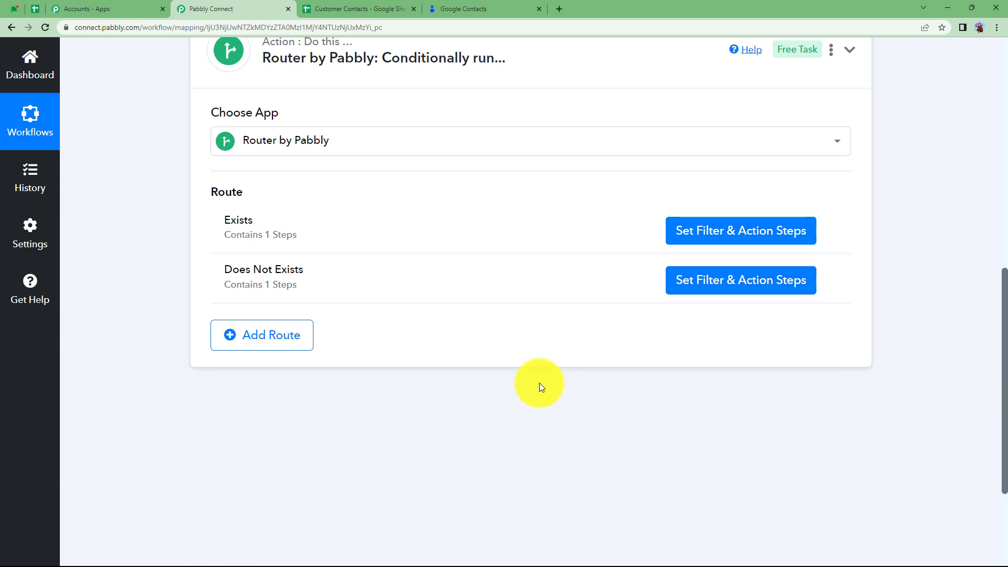
{"action": "scroll", "coordinate": [354, 359], "scroll_direction": "up", "scroll_amount": 3}
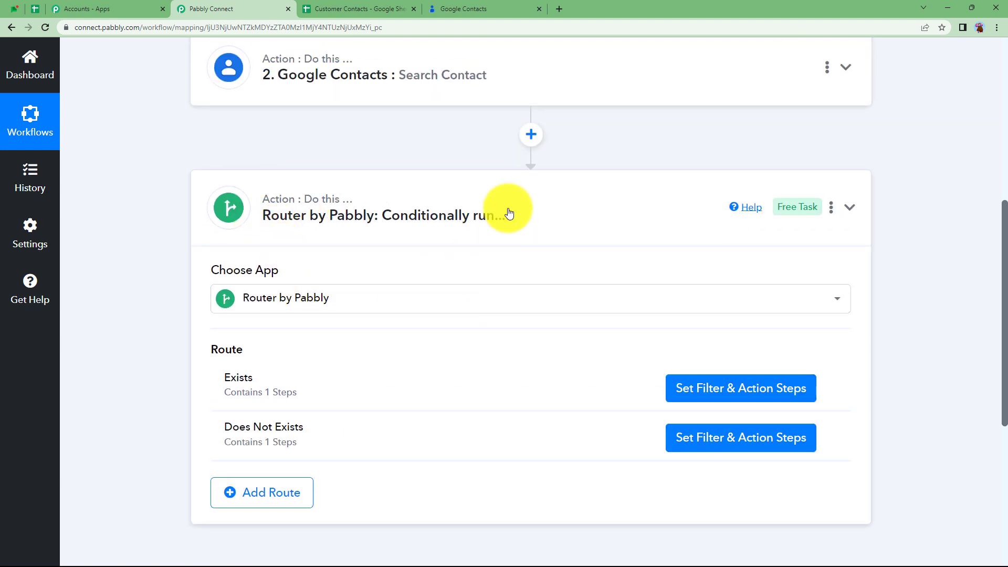
{"action": "left_click", "coordinate": [522, 198]}
{"action": "scroll", "coordinate": [467, 278], "scroll_direction": "up", "scroll_amount": 5}
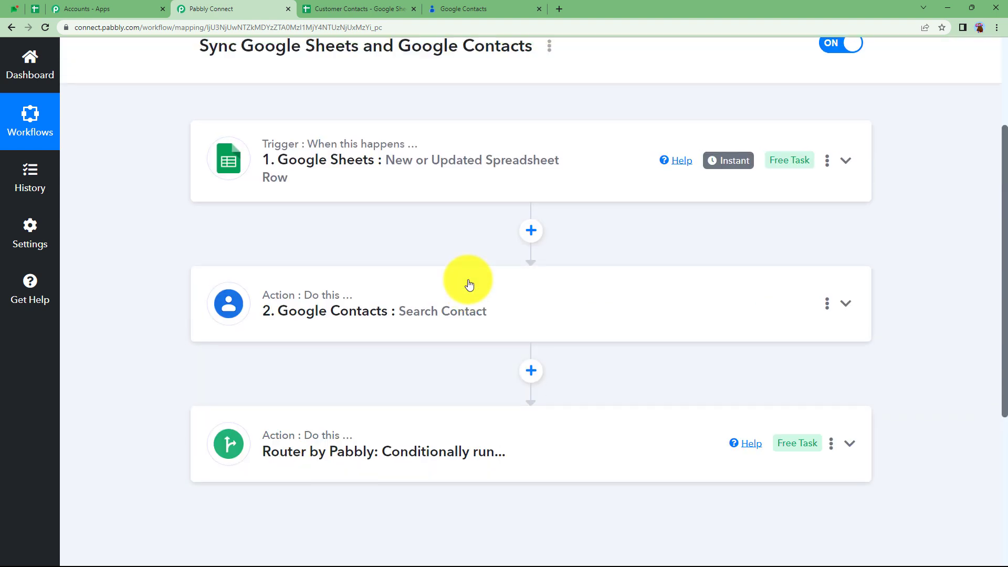
{"action": "left_click", "coordinate": [360, 8]}
- Enter the new contact's first name, last name and phone number in row 3
{"action": "left_click", "coordinate": [111, 198]}
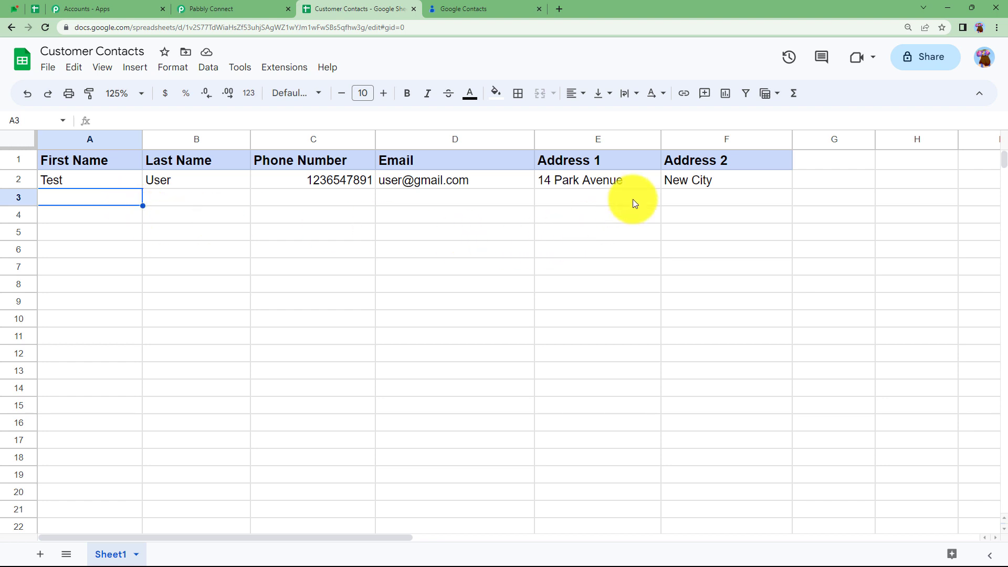
{"action": "double_click", "coordinate": [118, 203]}
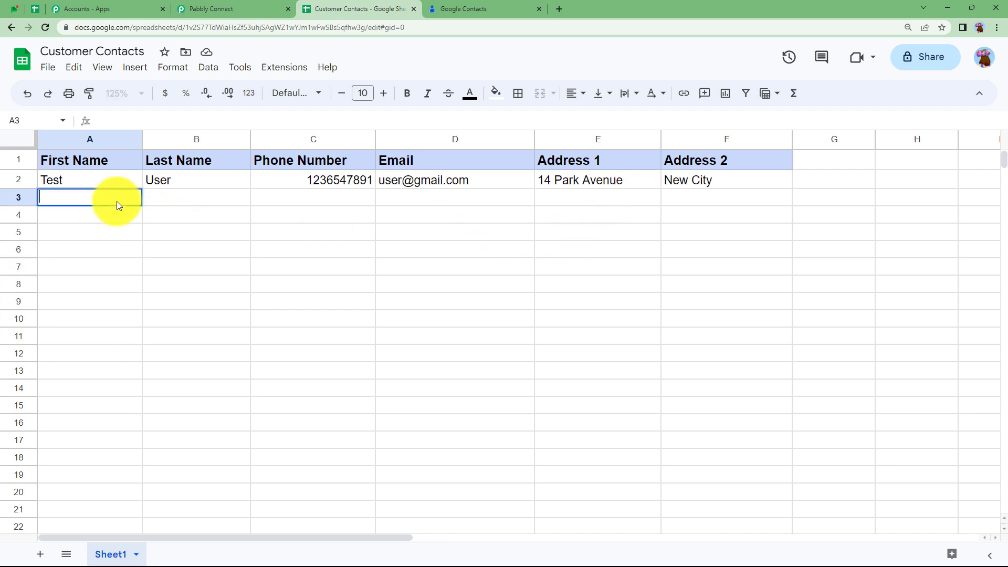
{"action": "key", "text": "Tab"}
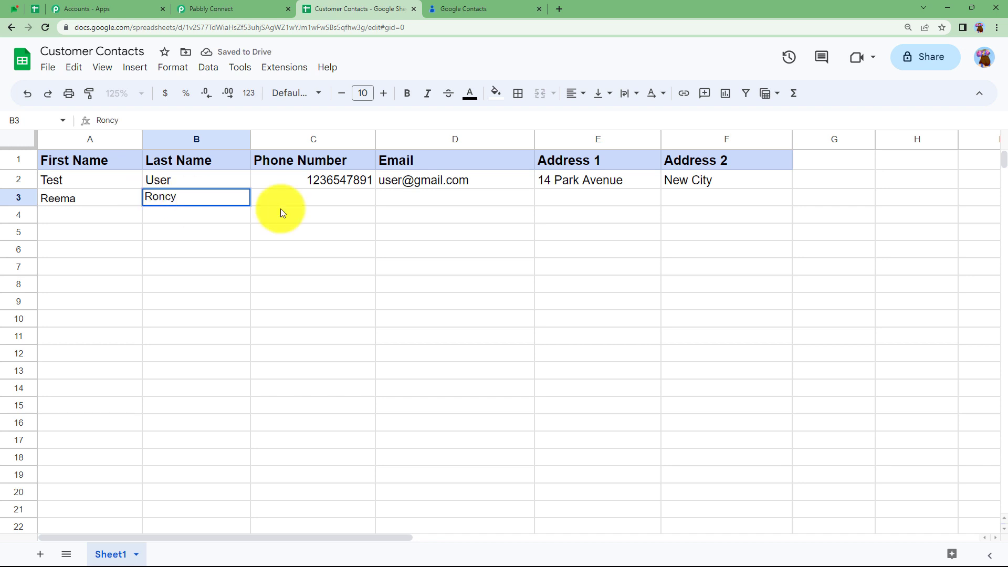
{"action": "key", "text": "Tab"}
{"action": "key", "text": "Tab"}
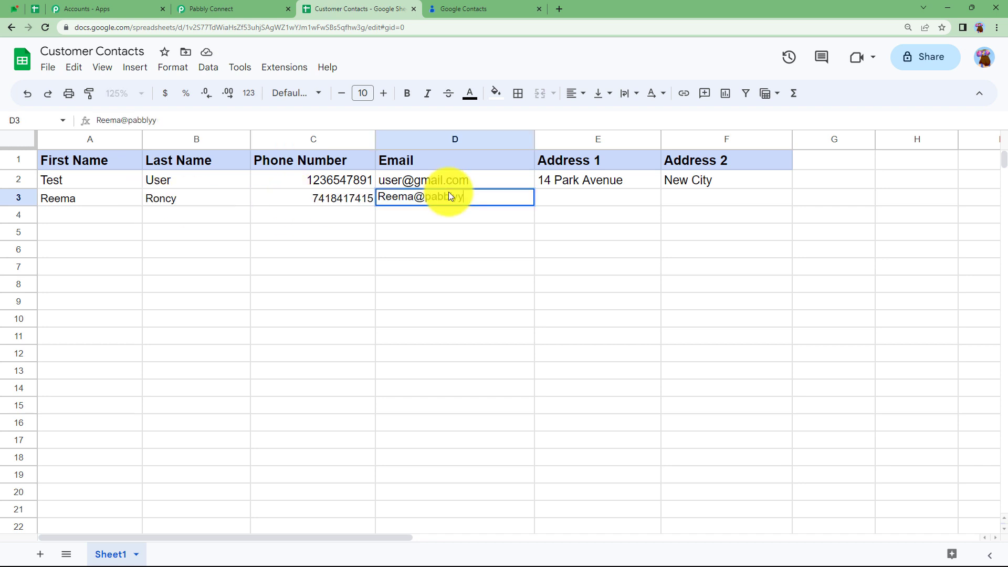
- Fill in the contact's email, Address 1 and Address 2 in row 3
{"action": "key", "text": "Tab"}
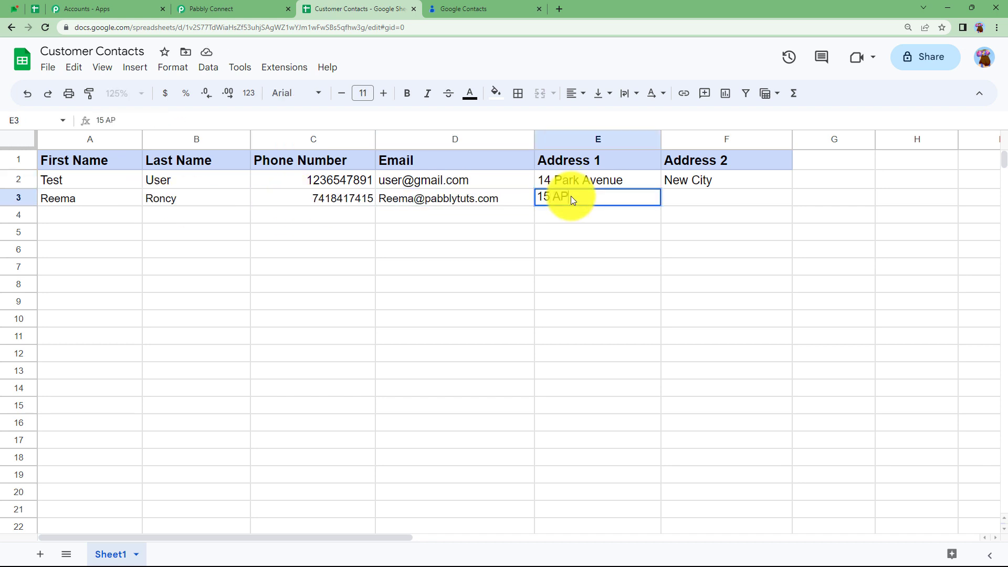
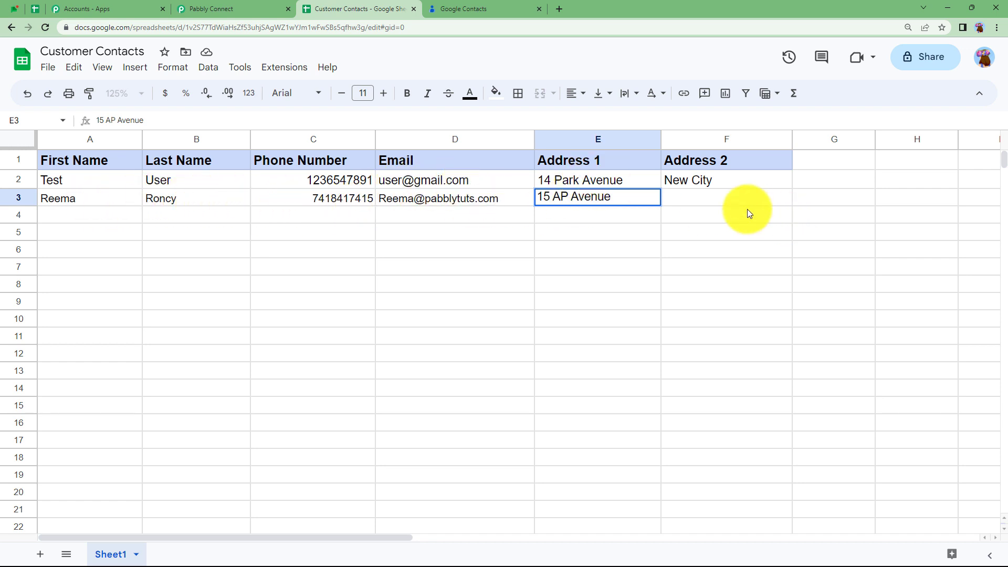
{"action": "double_click", "coordinate": [697, 197]}
{"action": "type", "text": "New cITY"}
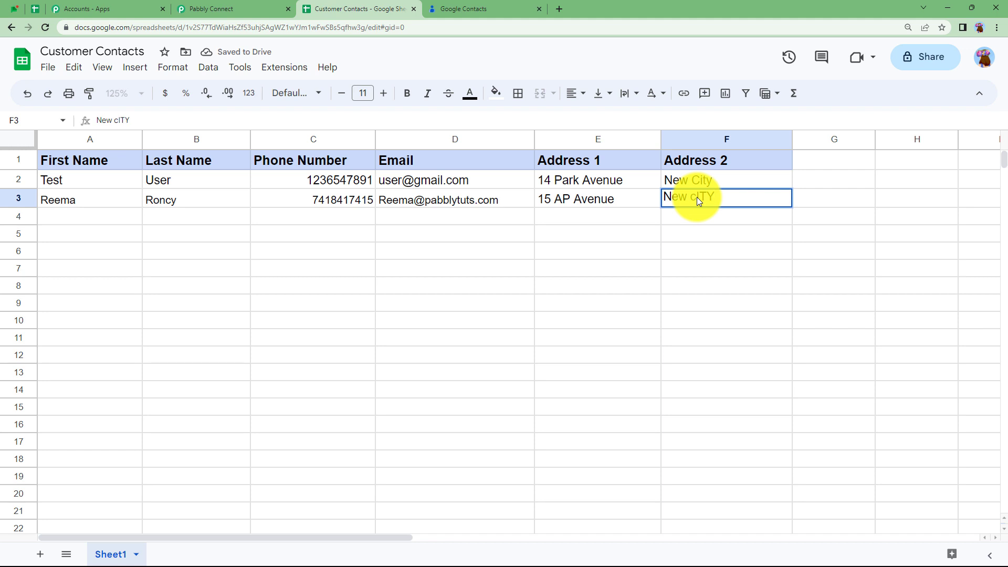
{"action": "key", "text": "BackSpace"}
{"action": "key", "text": "BackSpace"}
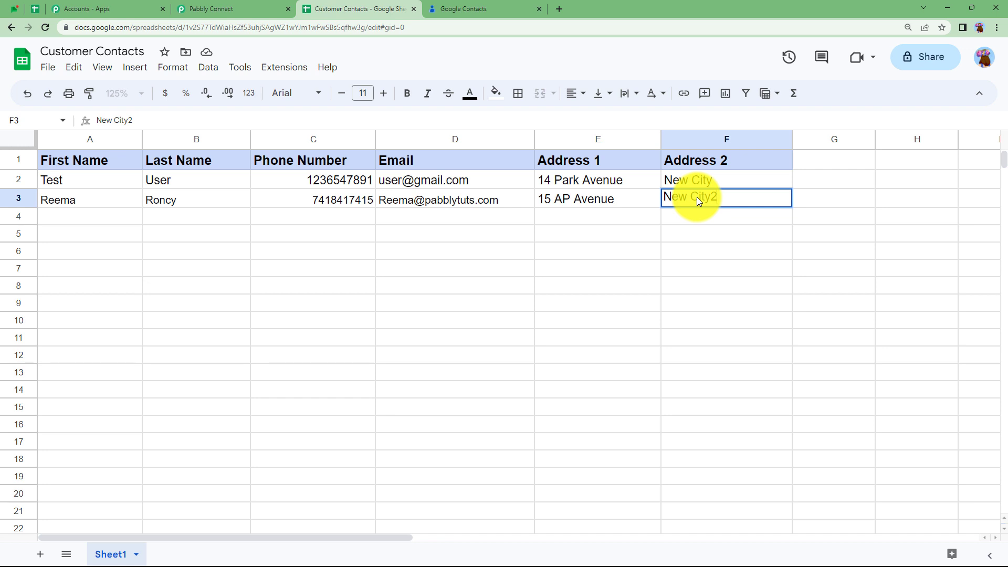
{"action": "key", "text": "Return"}
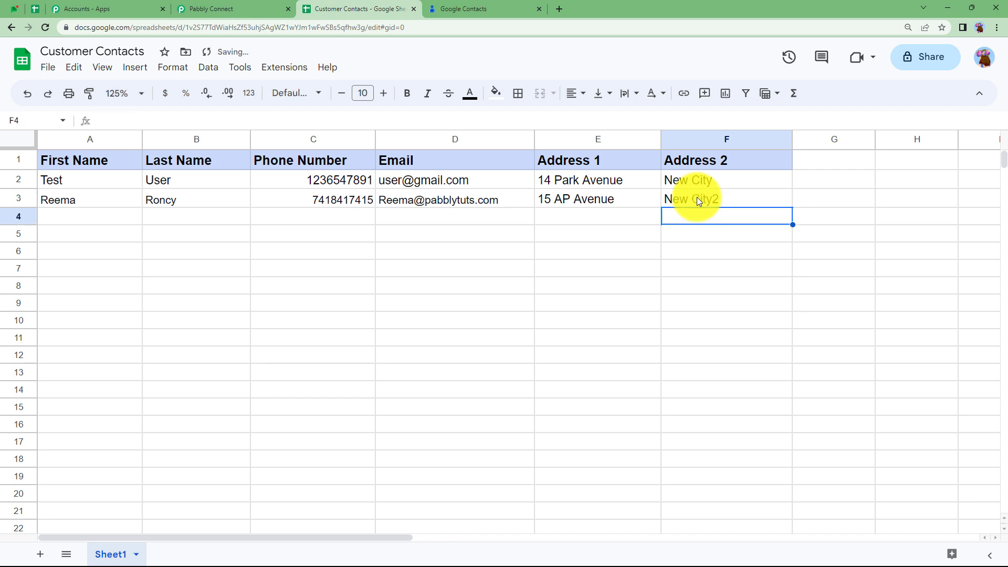
- Review the workflow's Router routes, then bring up the 8-contact Google Contacts list
{"action": "left_click", "coordinate": [236, 9]}
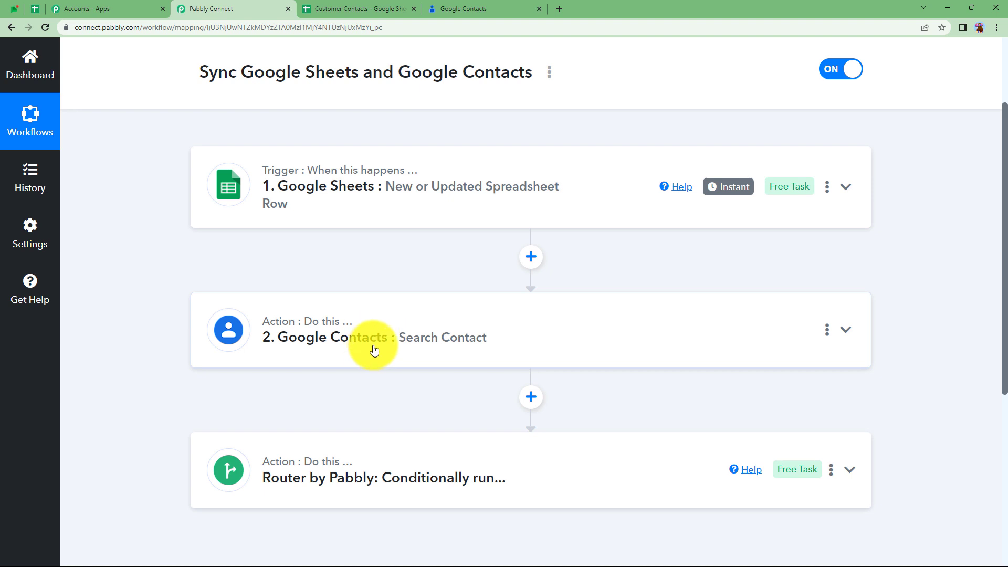
{"action": "left_click", "coordinate": [342, 452]}
{"action": "scroll", "coordinate": [210, 383], "scroll_direction": "down", "scroll_amount": 2}
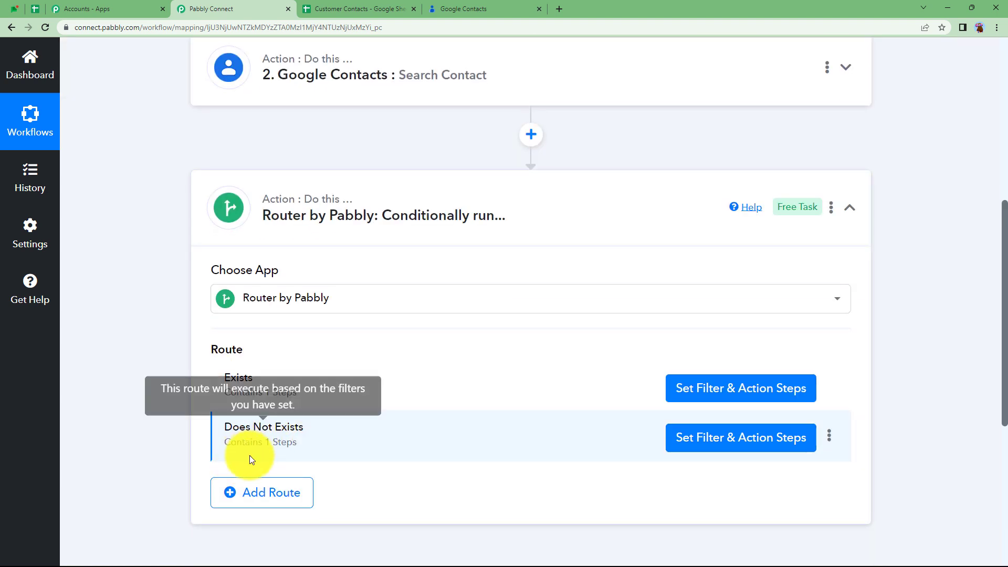
{"action": "left_click", "coordinate": [547, 198]}
{"action": "scroll", "coordinate": [414, 314], "scroll_direction": "up", "scroll_amount": 5}
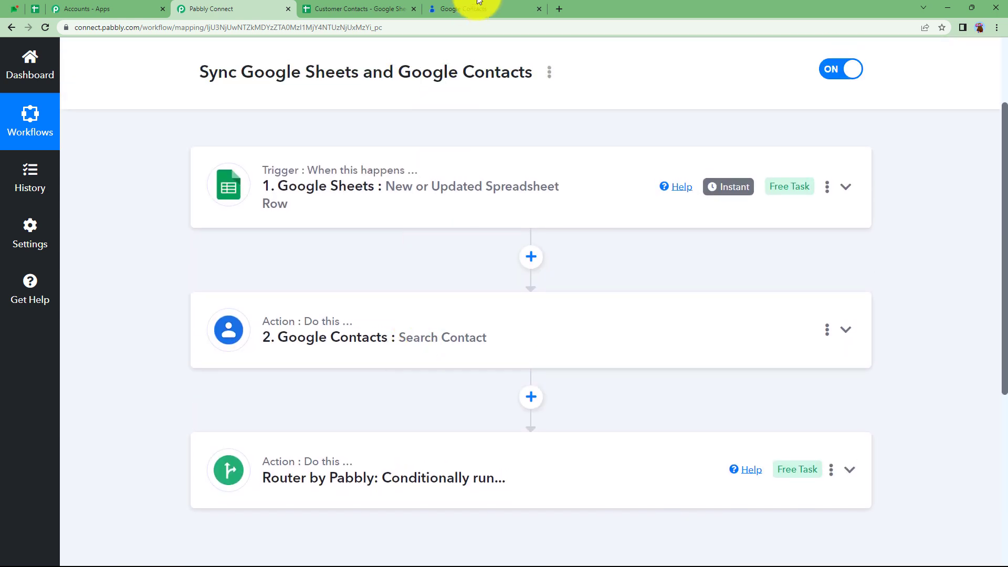
{"action": "left_click", "coordinate": [483, 7]}
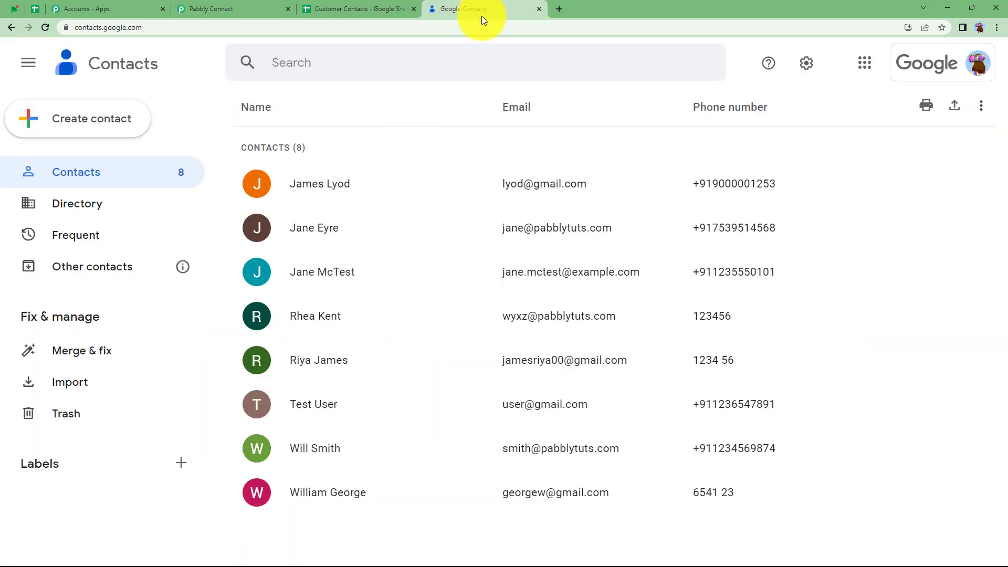
- Reload Google Contacts to confirm the row 3 contact was created, then return to the sheet
{"action": "left_click", "coordinate": [45, 27]}
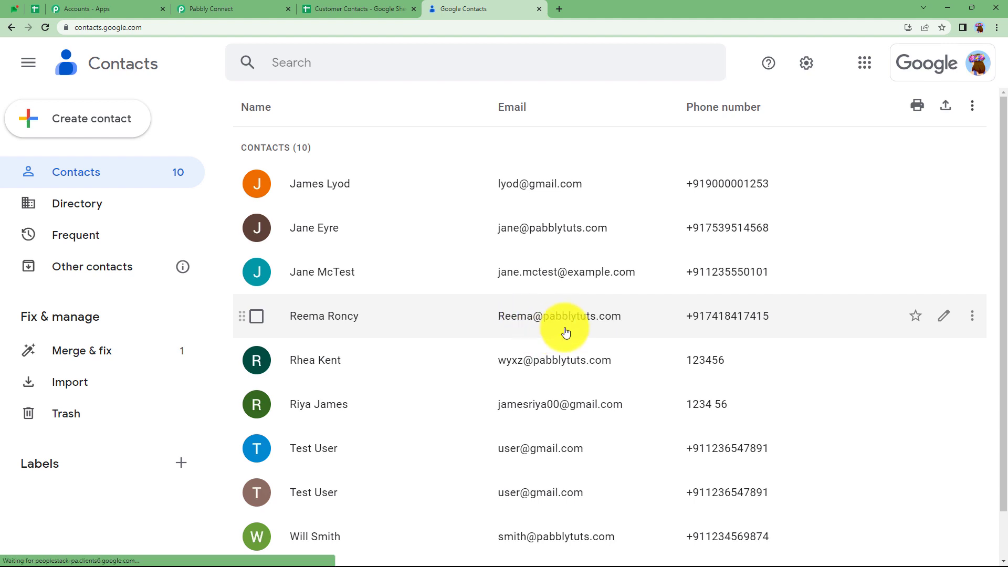
{"action": "left_click", "coordinate": [659, 323]}
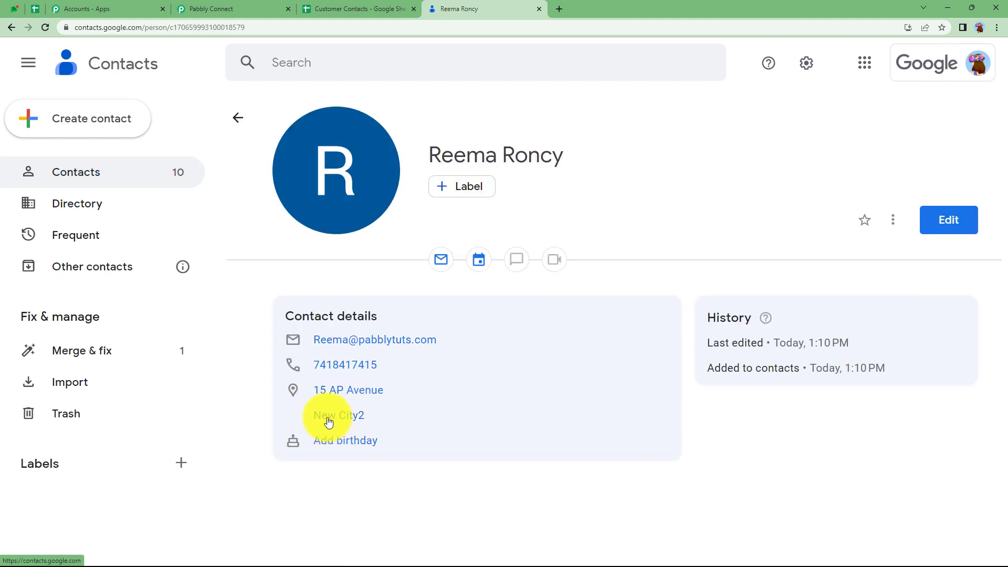
{"action": "left_click", "coordinate": [339, 8]}
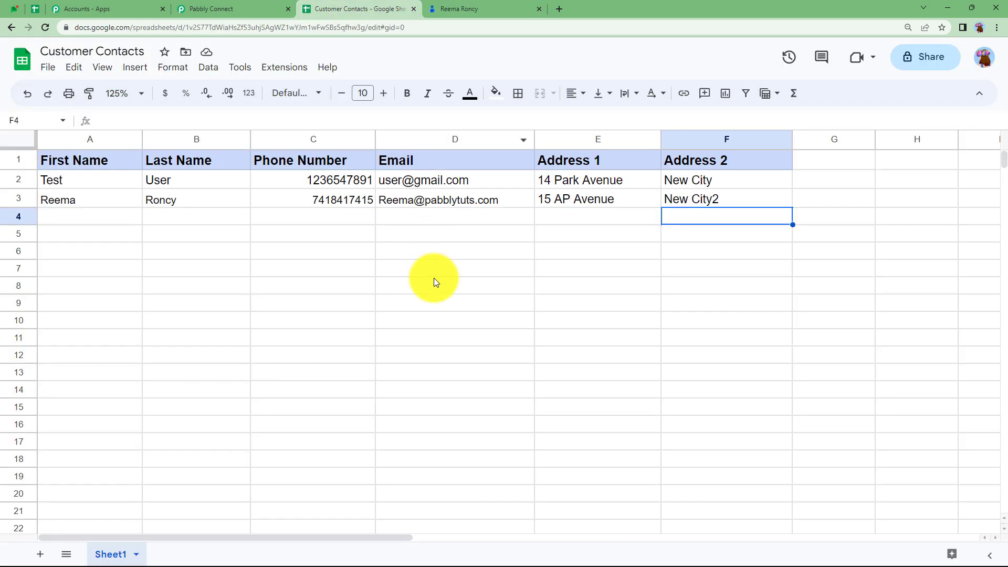
- Check row 3's Address 1 cell E3, then return to the switched-on Pabbly Connect workflow
{"action": "left_click", "coordinate": [215, 9]}
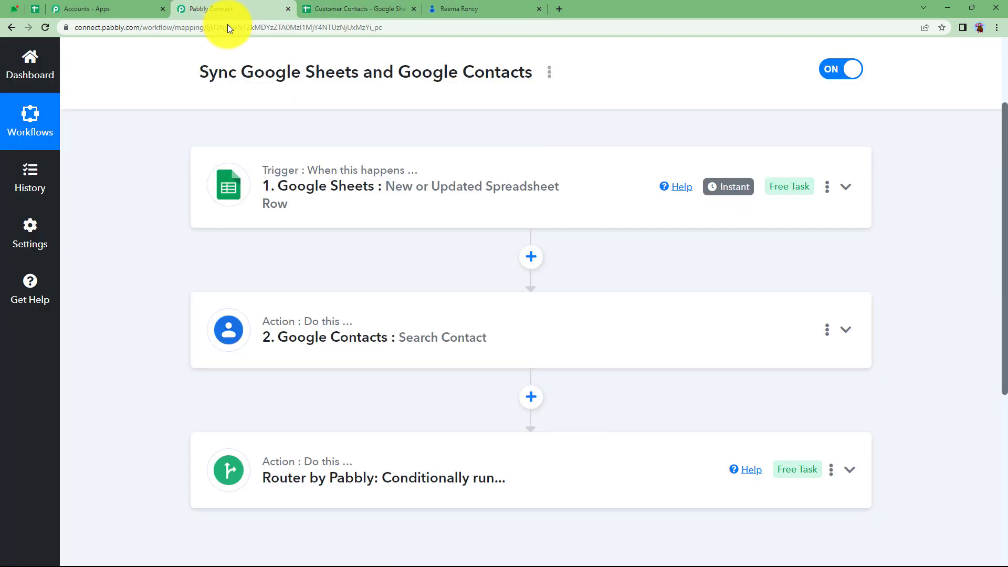
{"action": "left_click", "coordinate": [344, 9]}
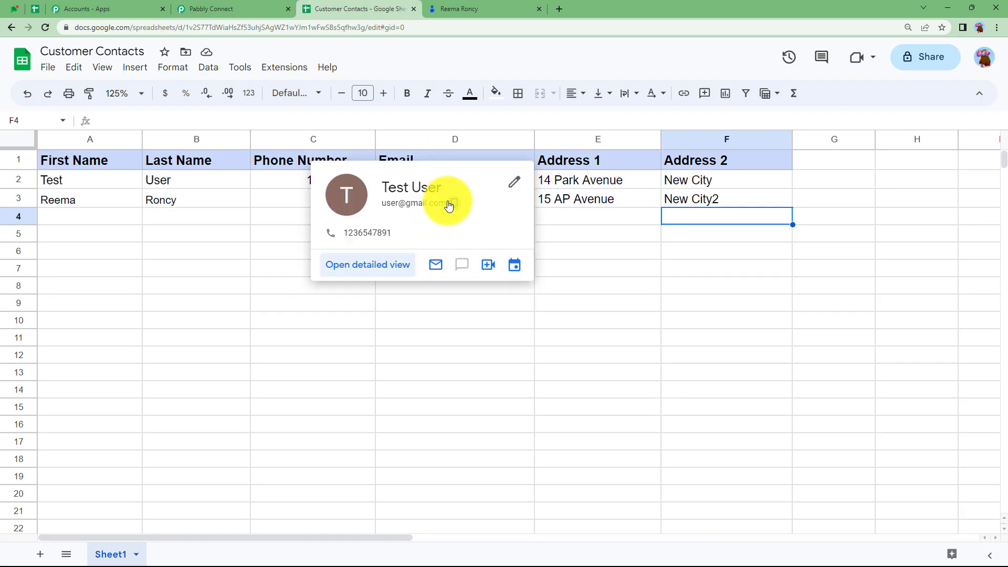
{"action": "left_click", "coordinate": [575, 205]}
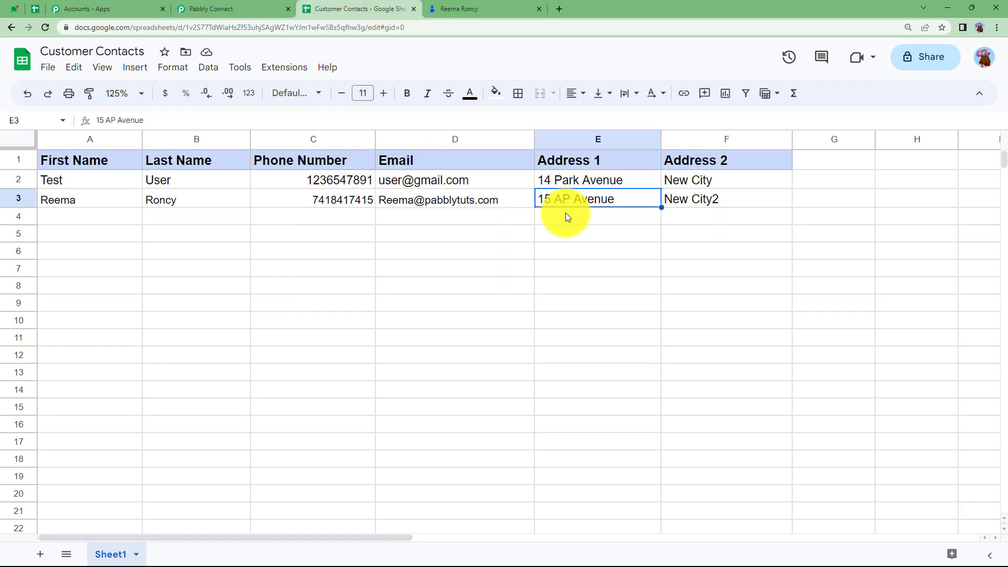
{"action": "left_click", "coordinate": [200, 9]}
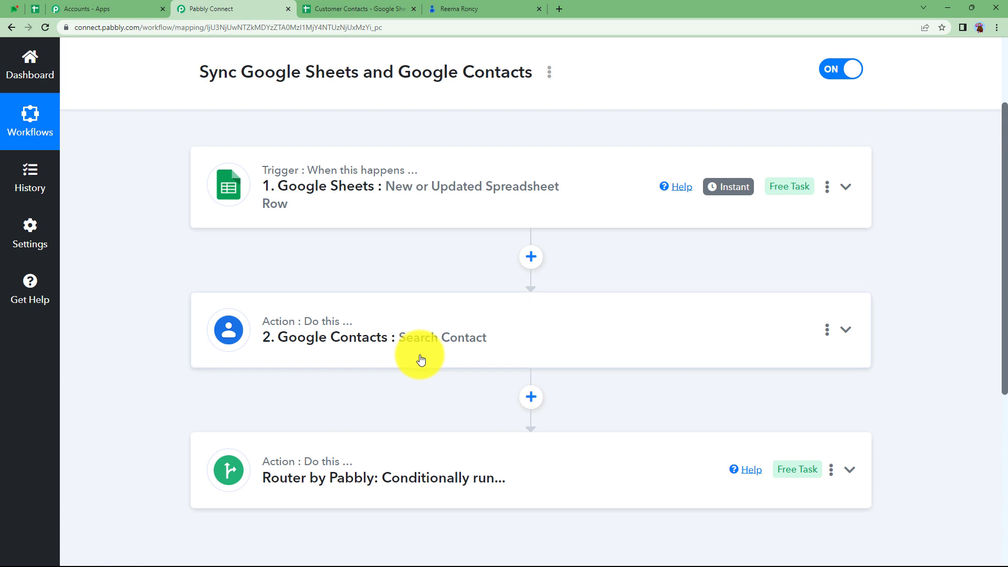